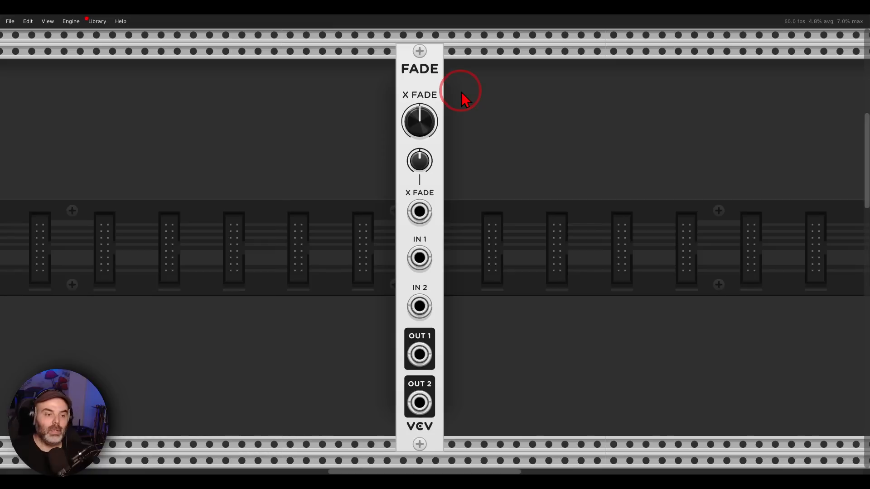
Step: Trace the sequence voice from SEQ 3 through VCO, VCF, WT LFO and DELAY into FADE's IN 1 and out to the SEQ mixer channel
mouse_move(432, 151)
mouse_down()
mouse_move(373, 192)
mouse_move(453, 229)
mouse_up()
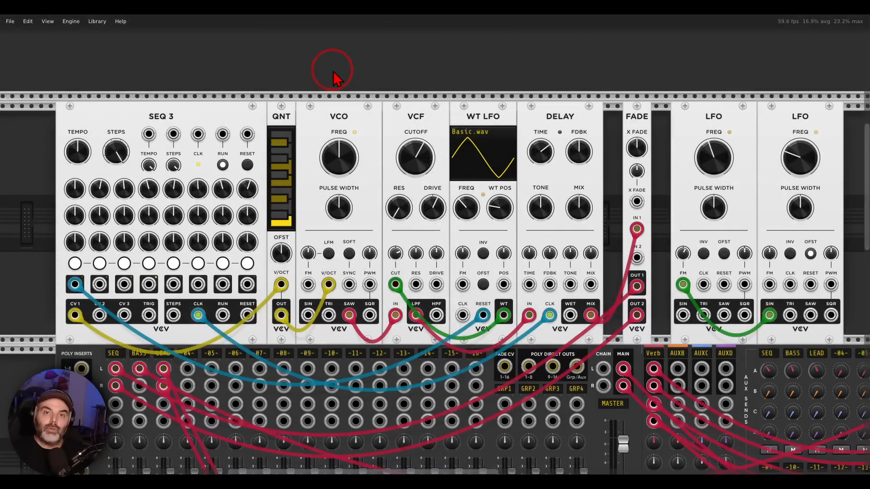
mouse_move(181, 103)
mouse_down()
mouse_move(141, 104)
mouse_move(194, 113)
mouse_move(178, 104)
mouse_move(304, 90)
mouse_move(296, 113)
mouse_up()
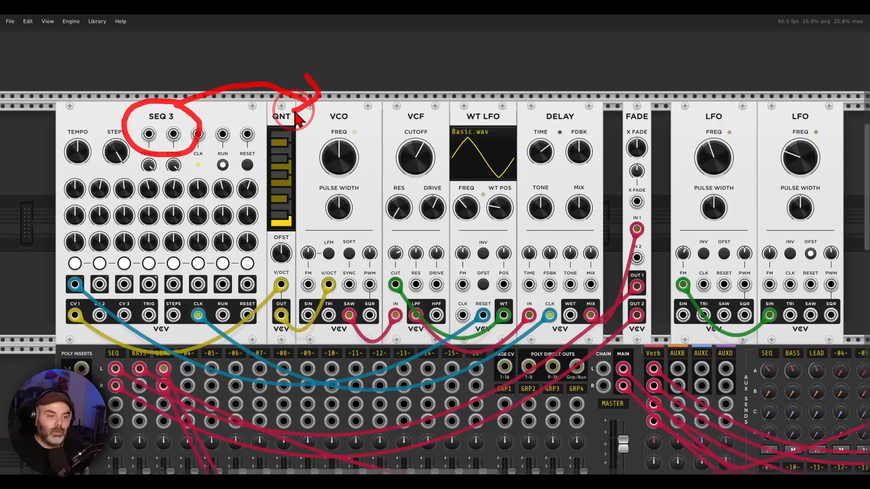
mouse_move(428, 100)
mouse_down()
mouse_move(401, 127)
mouse_move(430, 102)
mouse_up()
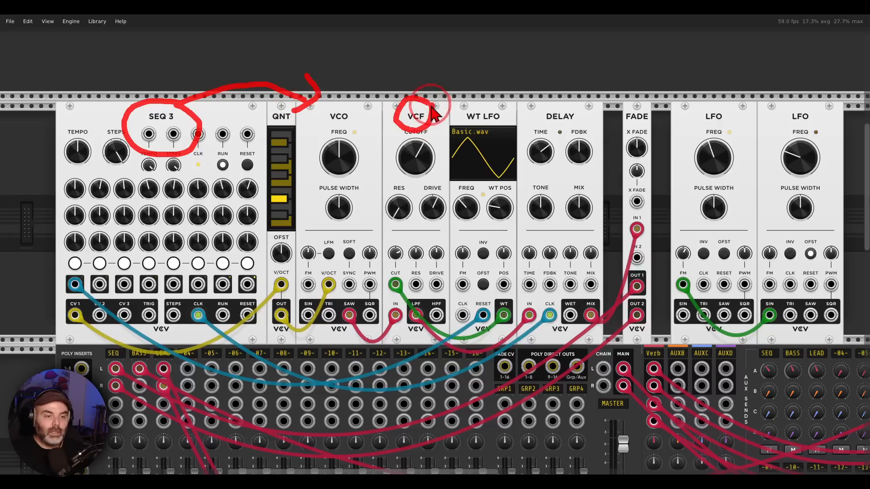
drag(502, 103, 504, 90)
mouse_move(571, 97)
mouse_down()
mouse_move(539, 111)
mouse_move(564, 145)
mouse_move(582, 148)
mouse_up()
mouse_move(648, 212)
mouse_down()
mouse_move(616, 237)
mouse_move(650, 254)
mouse_move(656, 222)
mouse_up()
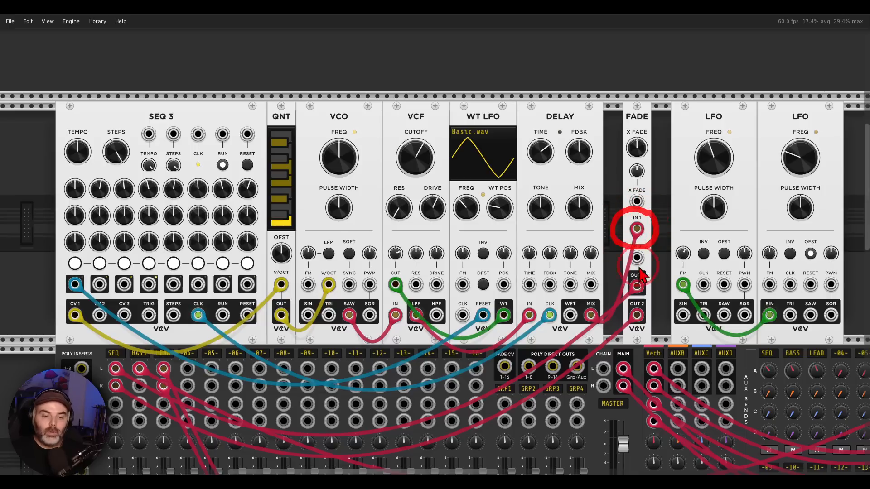
mouse_move(660, 267)
mouse_down()
mouse_move(612, 305)
mouse_move(659, 339)
mouse_move(659, 271)
mouse_move(333, 292)
mouse_move(148, 320)
mouse_move(113, 334)
mouse_move(115, 348)
mouse_move(127, 333)
mouse_up()
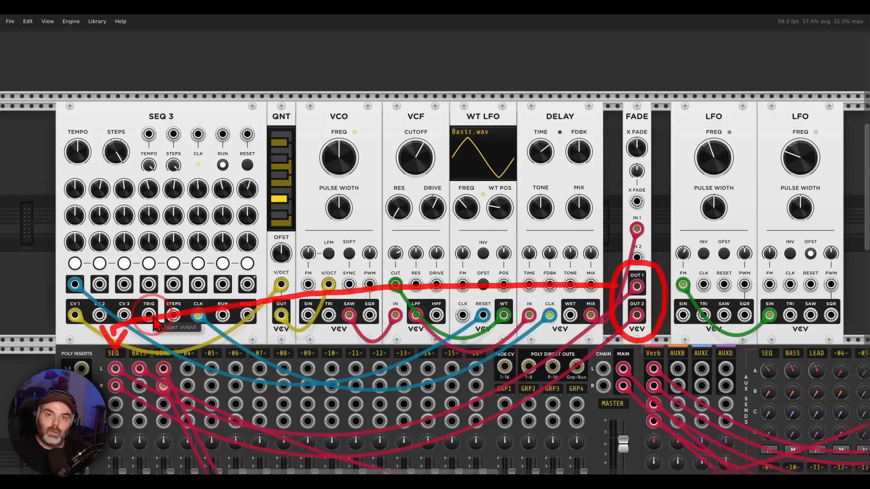
Step: Unmute the SEQ channel on the MixMaster and sweep the crossfade knob on the FADE module
scroll(131, 358, down, 5)
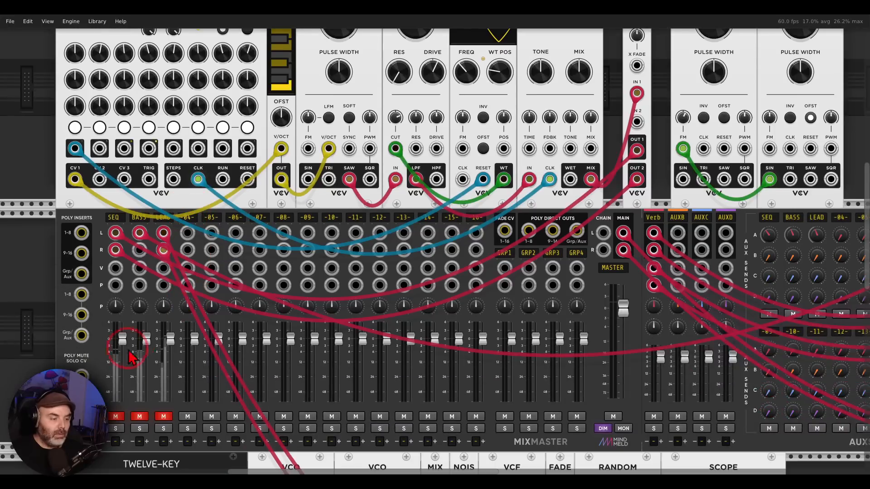
scroll(360, 224, up, 4)
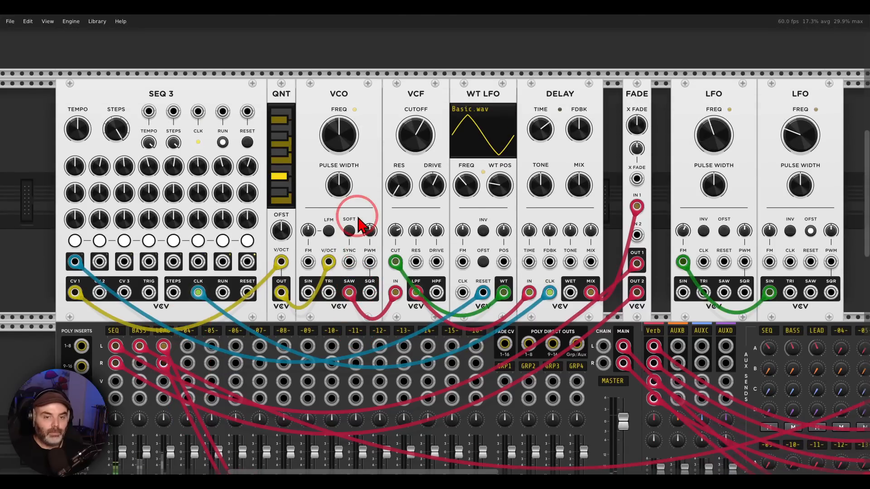
scroll(358, 222, up, 1)
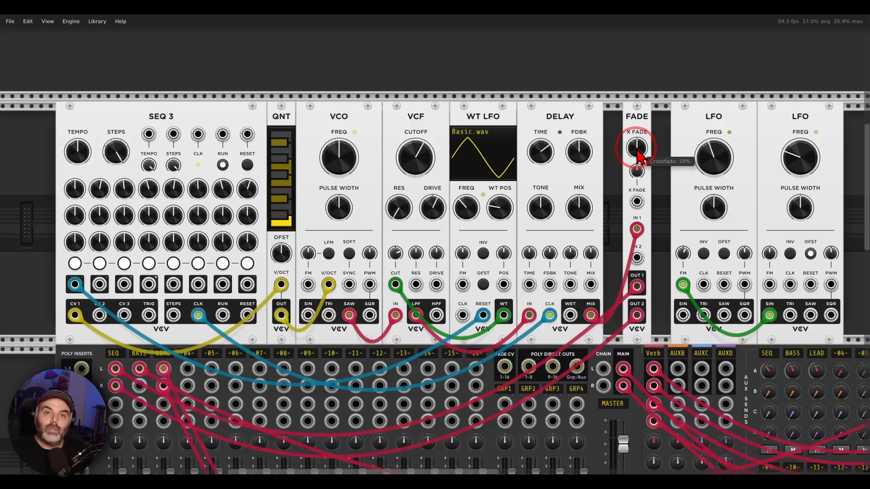
drag(636, 149, 434, 247)
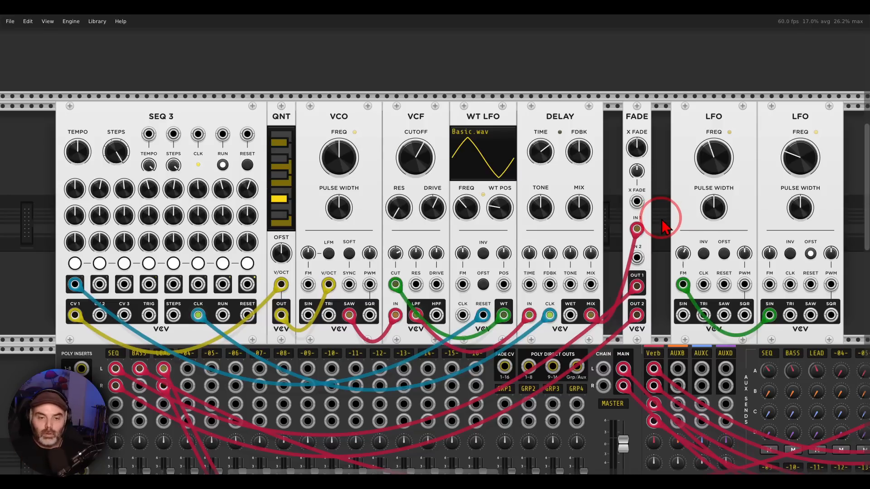
Step: Patch the sine output of the LFO beside FADE into the X FADE input and turn up its CV amount
drag(694, 127, 721, 107)
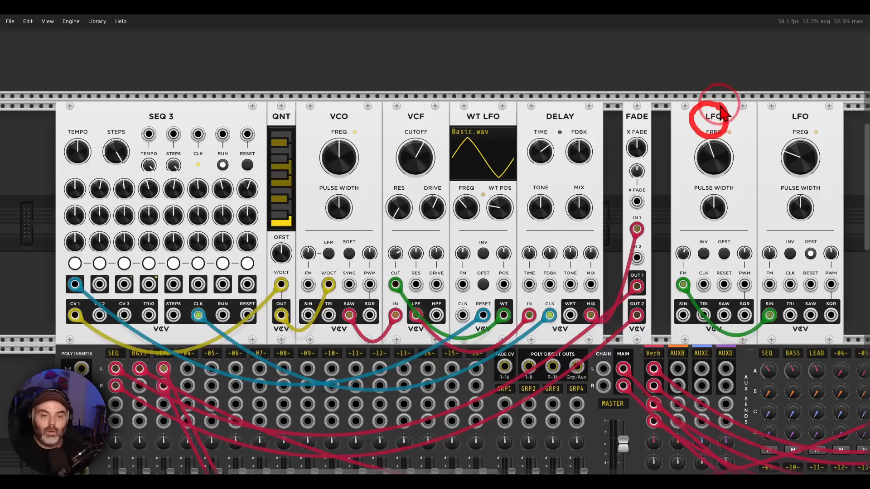
mouse_move(799, 104)
mouse_down()
mouse_move(806, 135)
mouse_move(807, 98)
mouse_up()
mouse_move(790, 135)
mouse_down()
mouse_move(693, 265)
mouse_move(717, 274)
mouse_up()
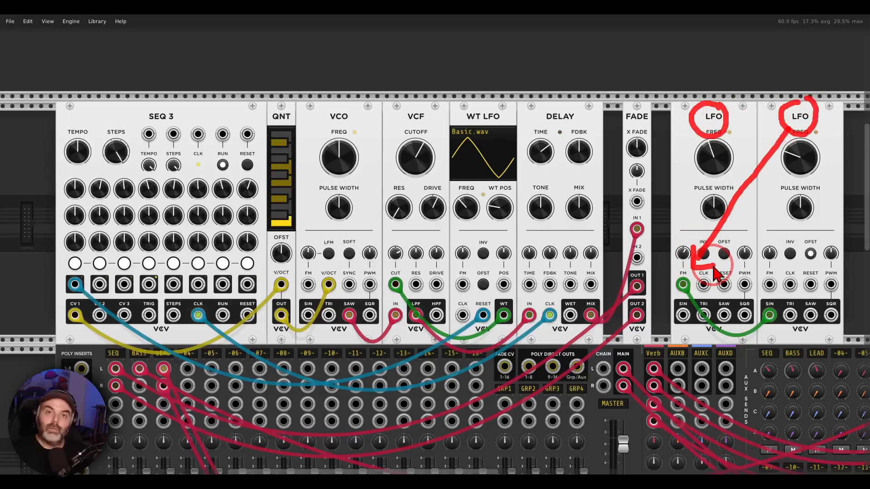
key(Escape)
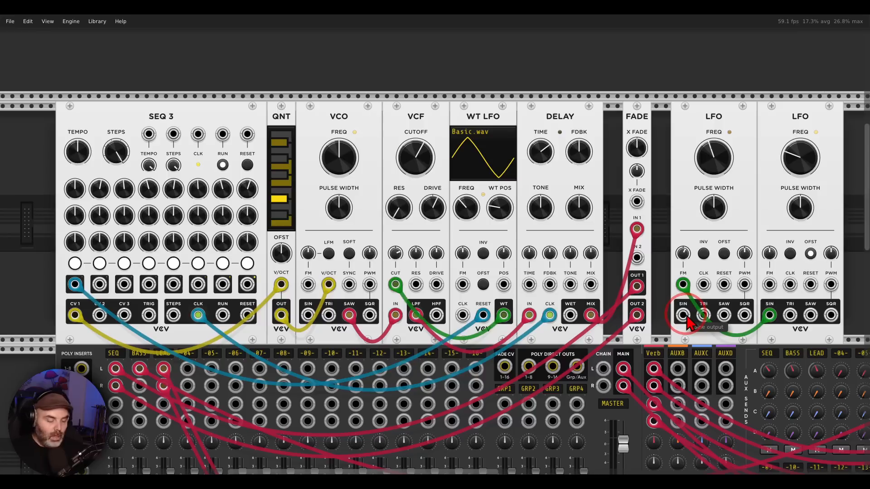
drag(685, 317, 637, 202)
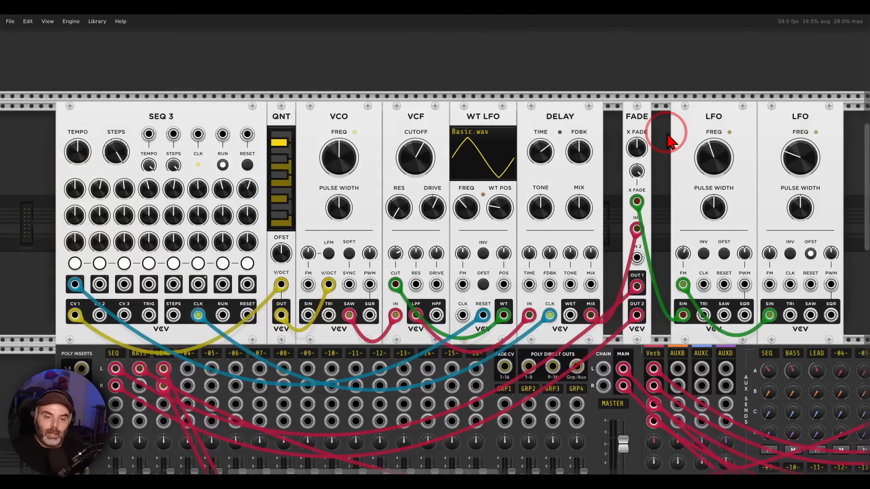
Step: View the bass voice built from the two Instruō modules and unmute the BASS channel on the MixMaster
drag(658, 220, 290, 200)
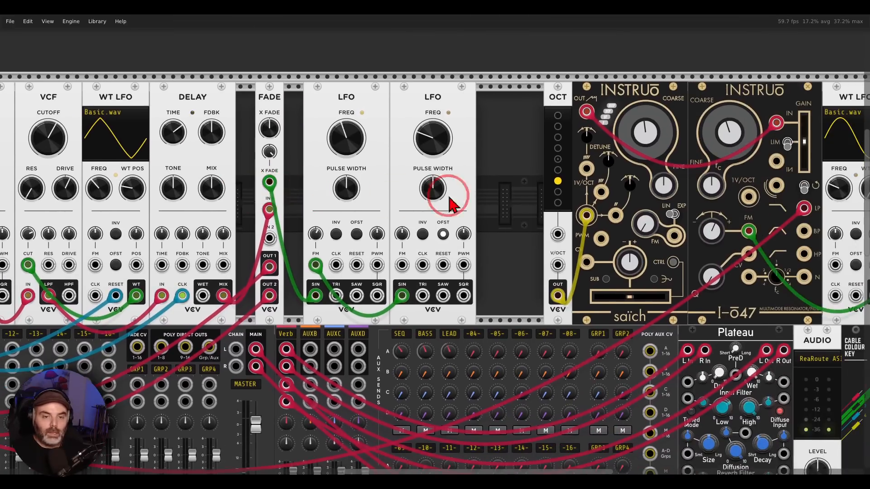
drag(504, 204, 282, 198)
mouse_move(568, 57)
mouse_down()
mouse_move(340, 90)
mouse_move(597, 112)
mouse_move(562, 44)
mouse_up()
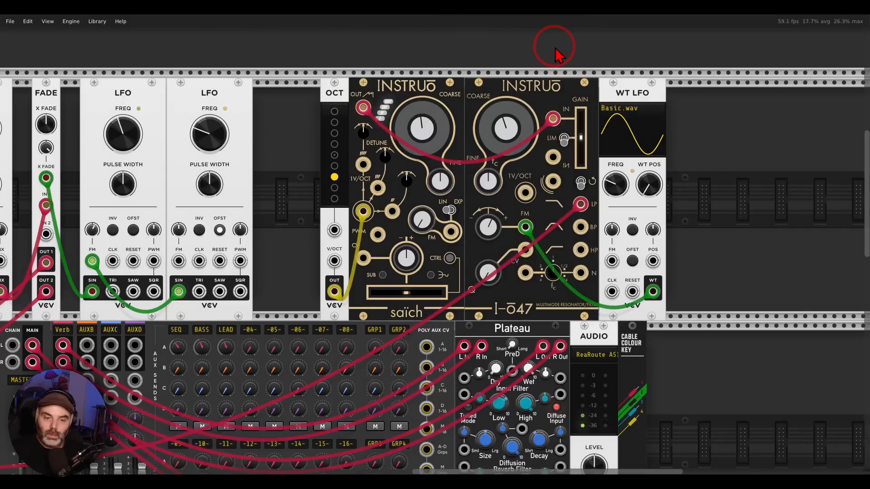
drag(136, 347, 572, 233)
drag(52, 365, 180, 330)
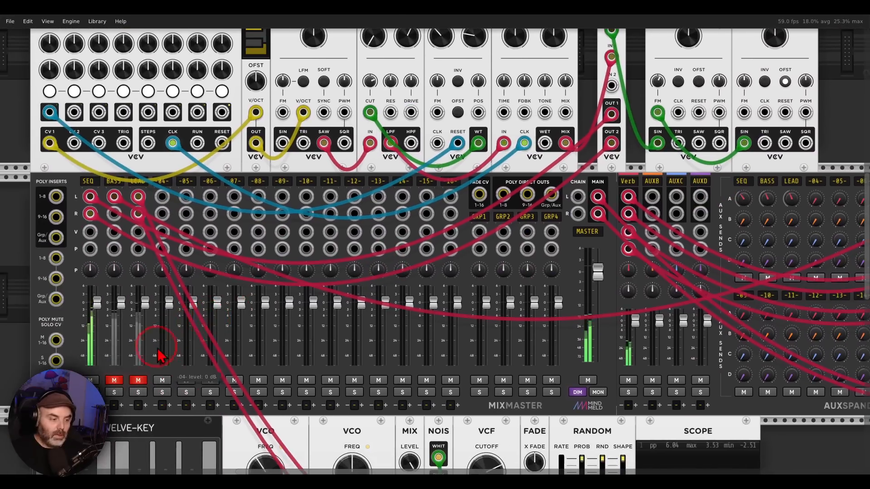
click(113, 380)
Step: Examine the bass voice and the TWELVE-KEY lead voice, following its VCOs, MIX, VCF, FADE inputs and outputs, and RANDOM modulation
drag(602, 233, 254, 320)
drag(514, 236, 299, 291)
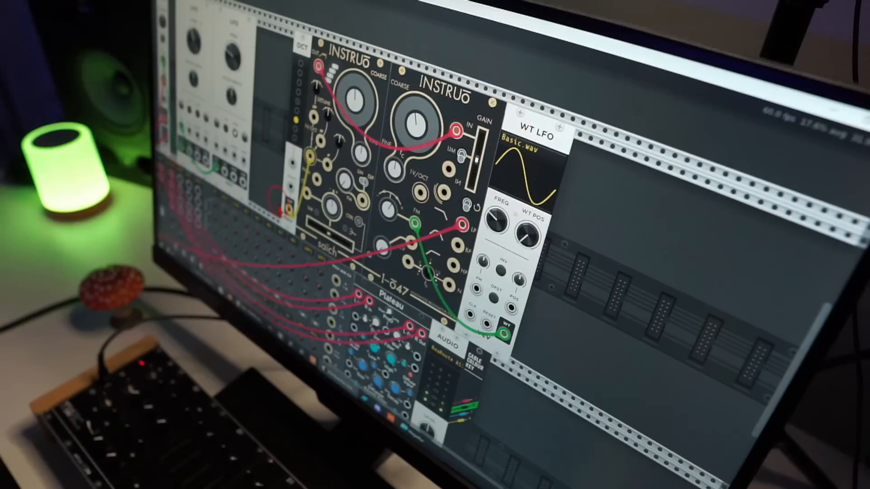
drag(280, 210, 397, 256)
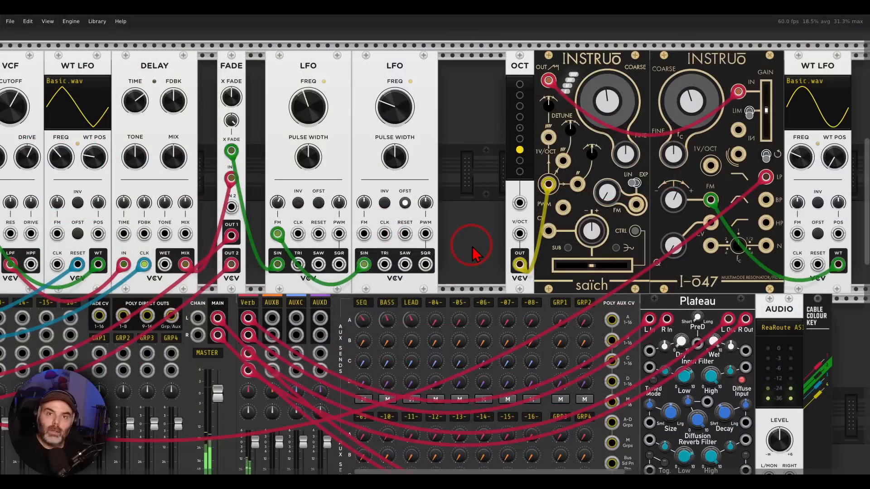
scroll(436, 253, down, 10)
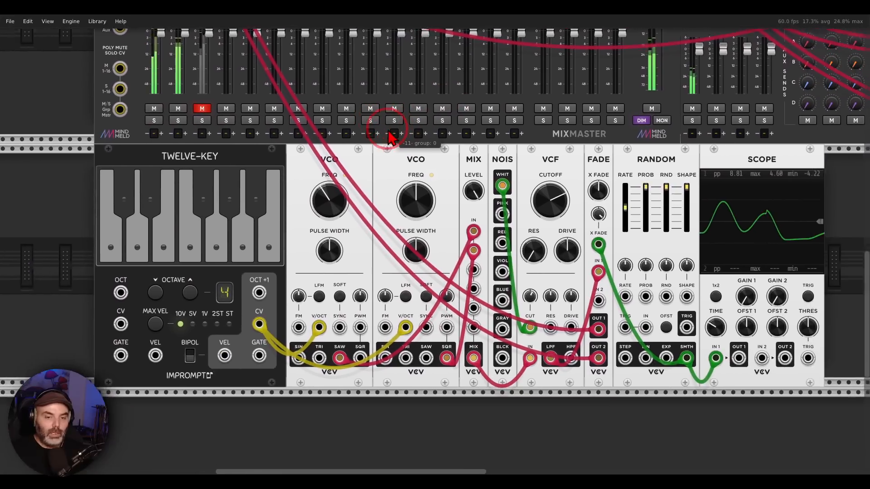
drag(391, 137, 372, 92)
drag(148, 95, 222, 122)
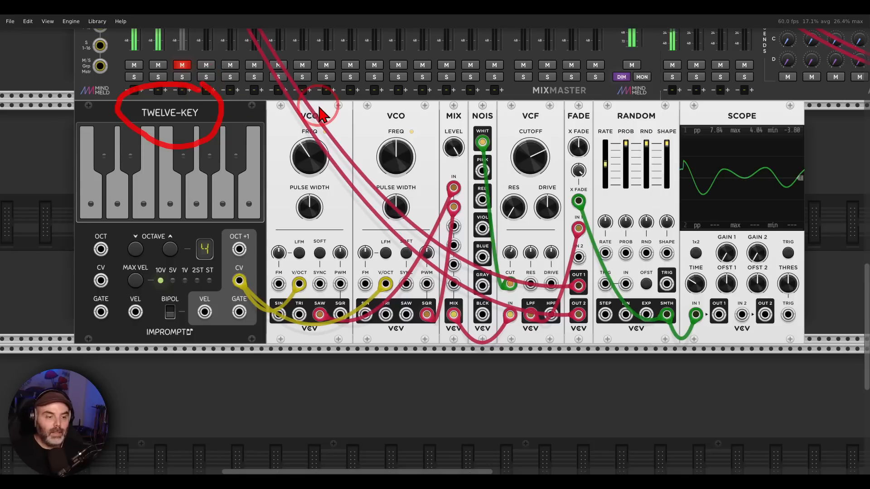
mouse_move(414, 93)
mouse_down()
mouse_move(291, 93)
mouse_move(414, 142)
mouse_move(410, 109)
mouse_up()
mouse_move(485, 102)
mouse_down()
mouse_move(451, 113)
mouse_move(487, 135)
mouse_move(496, 104)
mouse_move(498, 129)
mouse_up()
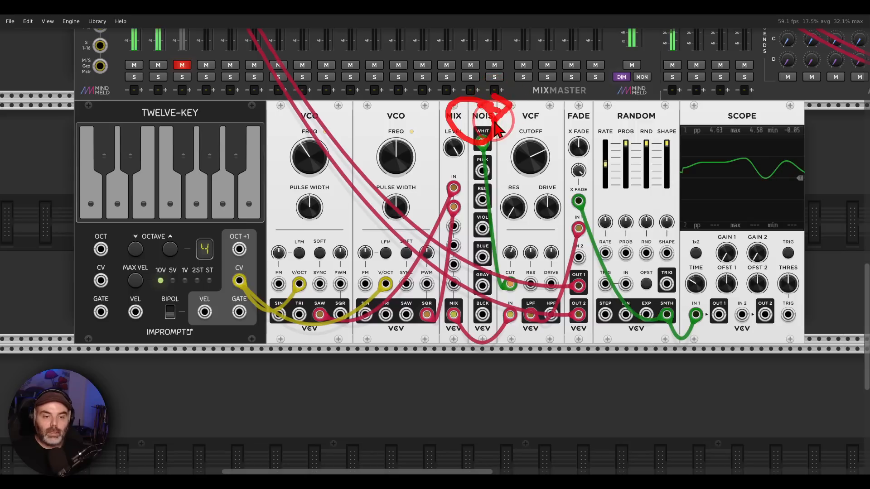
mouse_move(588, 212)
mouse_down()
mouse_move(556, 229)
mouse_move(574, 254)
mouse_move(568, 333)
mouse_move(593, 278)
mouse_up()
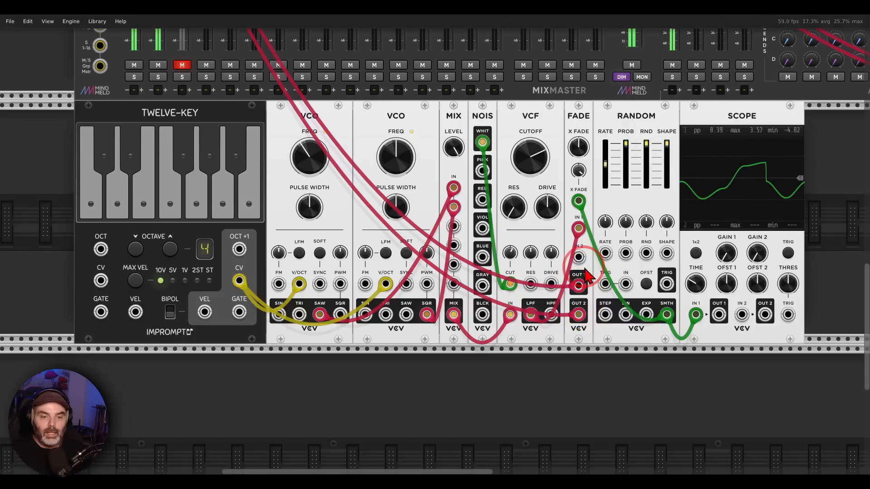
mouse_move(660, 110)
mouse_down()
mouse_move(610, 116)
mouse_move(664, 107)
mouse_move(713, 114)
mouse_move(692, 136)
mouse_up()
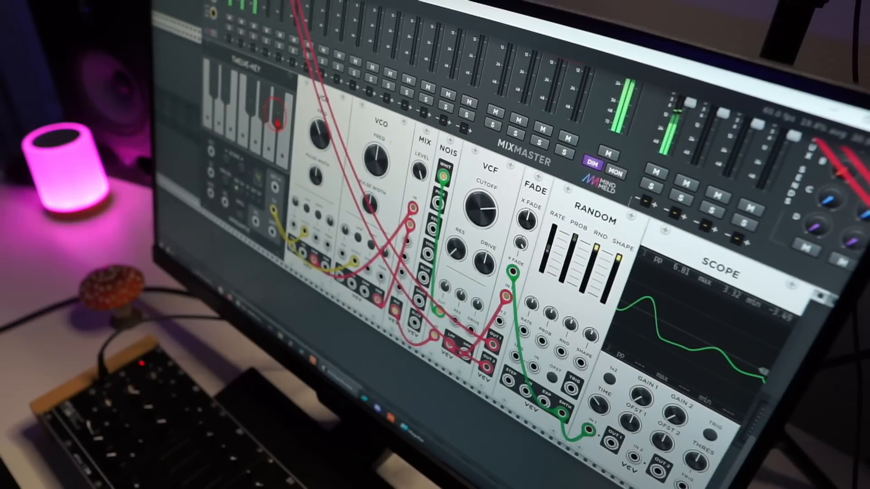
Step: Play a series of single notes on the TWELVE-KEY keyboard and nudge the lead voice's VCF cutoff
click(254, 144)
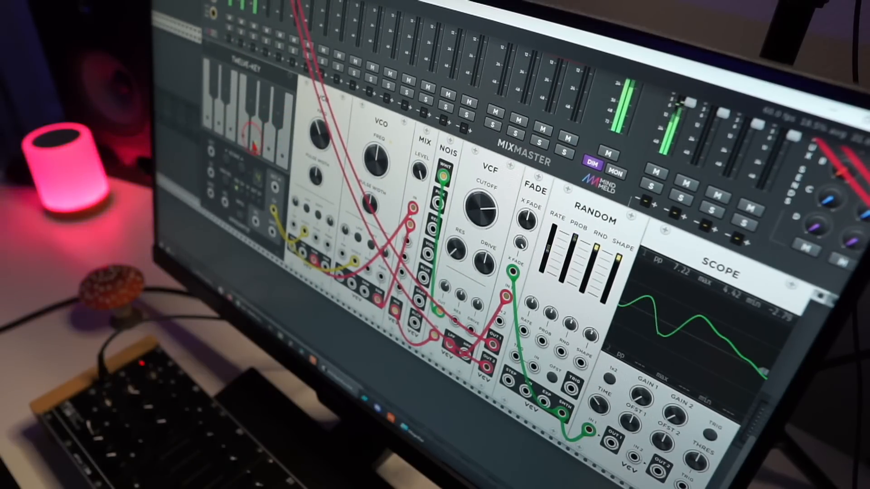
click(226, 101)
click(220, 120)
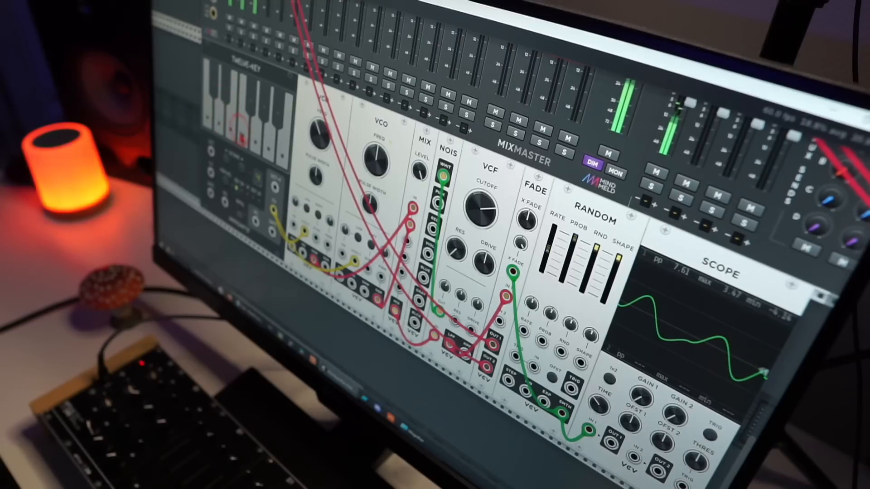
click(240, 135)
click(210, 116)
click(256, 143)
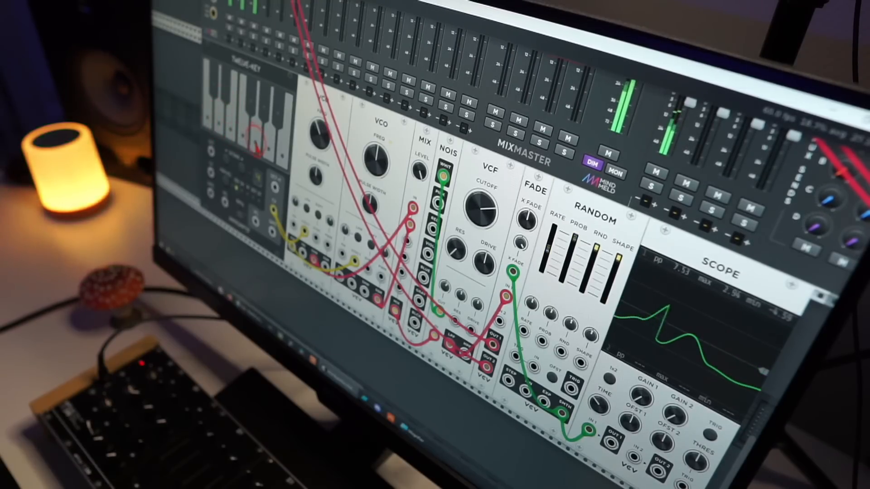
drag(257, 147, 256, 160)
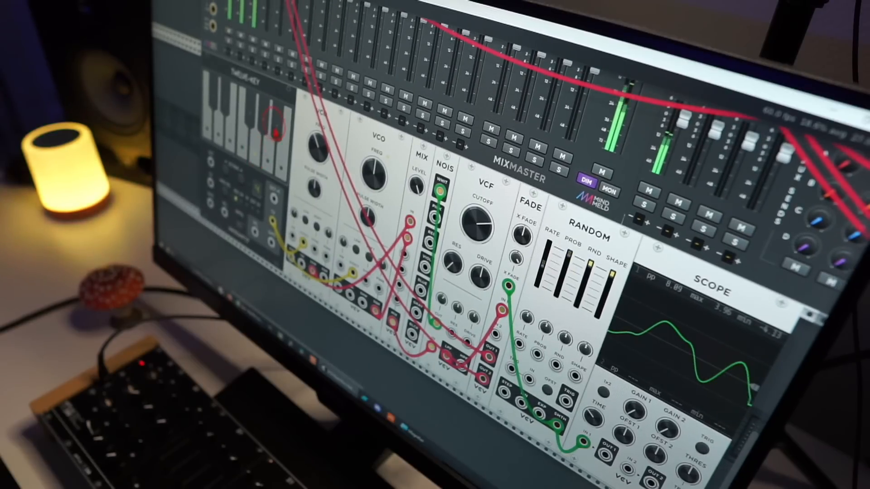
click(276, 137)
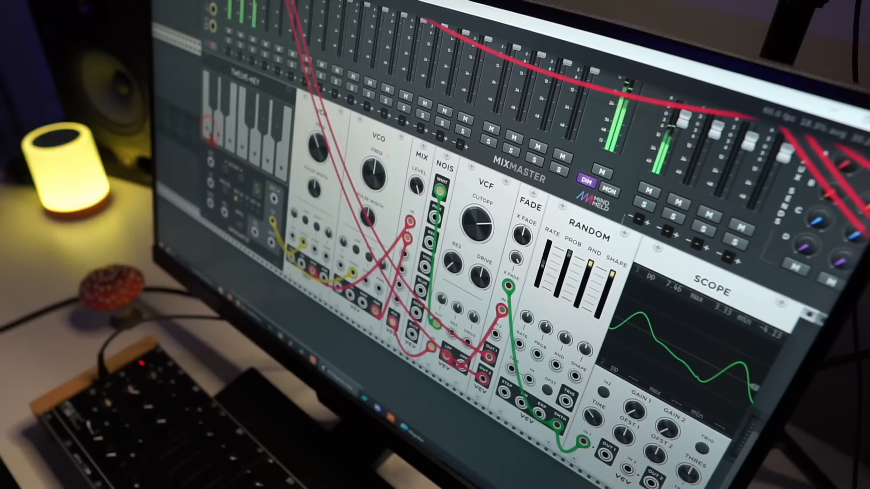
click(224, 119)
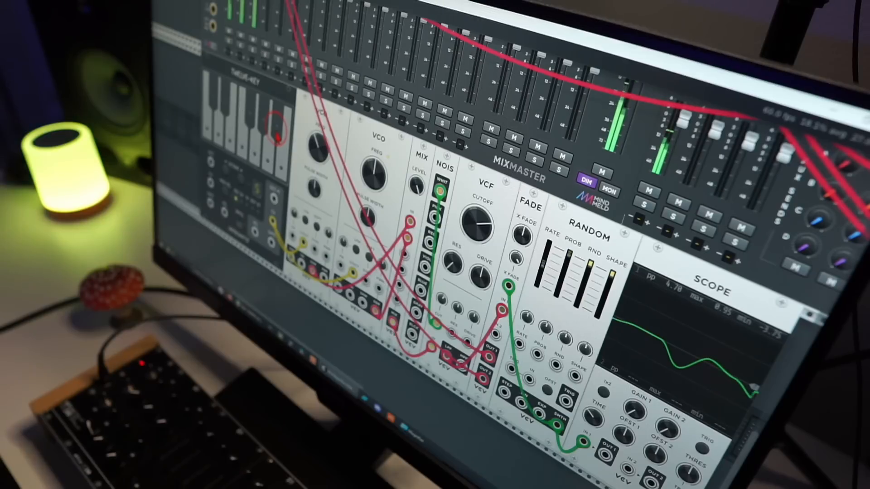
mouse_move(476, 224)
mouse_down()
mouse_move(476, 208)
mouse_move(476, 218)
mouse_up()
click(279, 151)
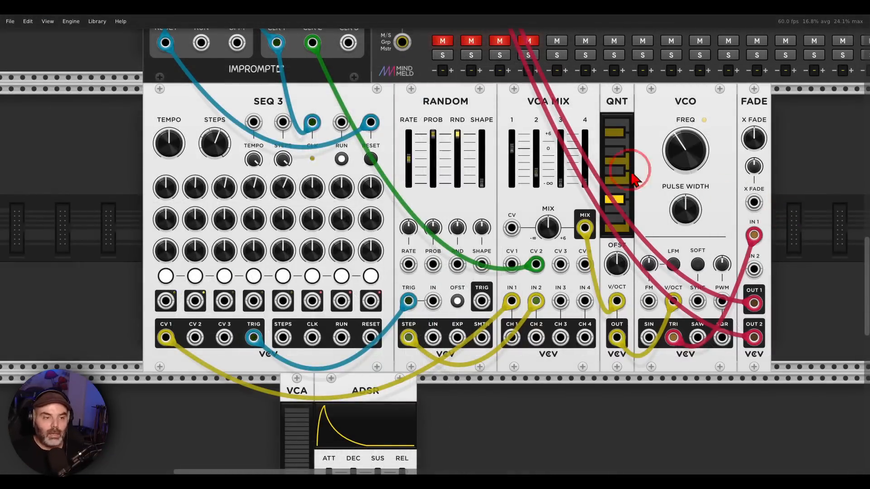
Step: Unmute the first mixer channel and trace its voice from RANDOM and VCA MIX to FADE's IN 1 and both outputs
click(443, 41)
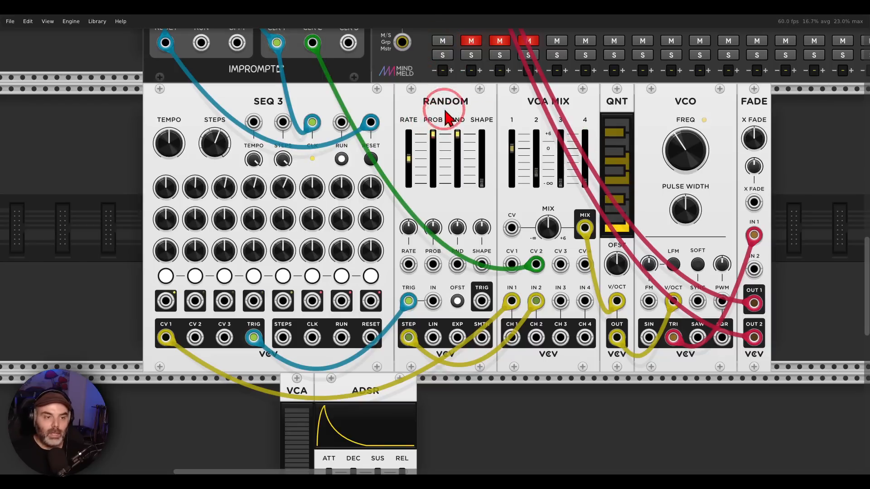
drag(467, 90, 471, 89)
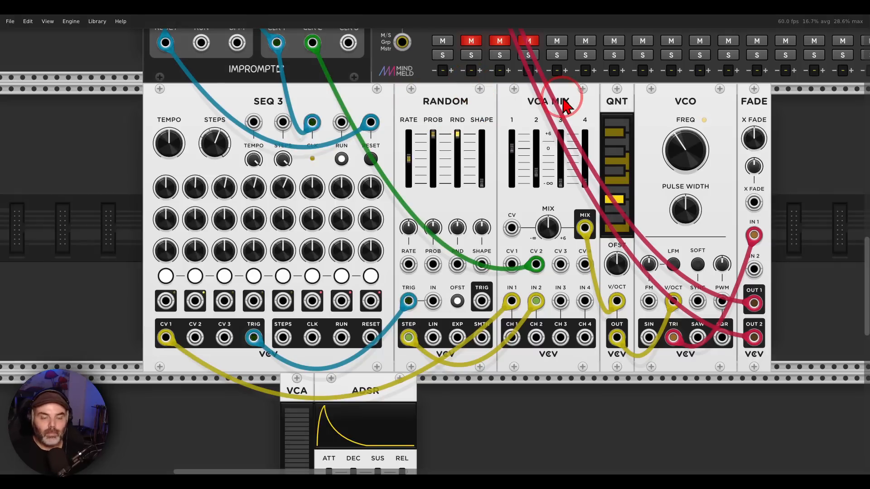
drag(560, 100, 503, 101)
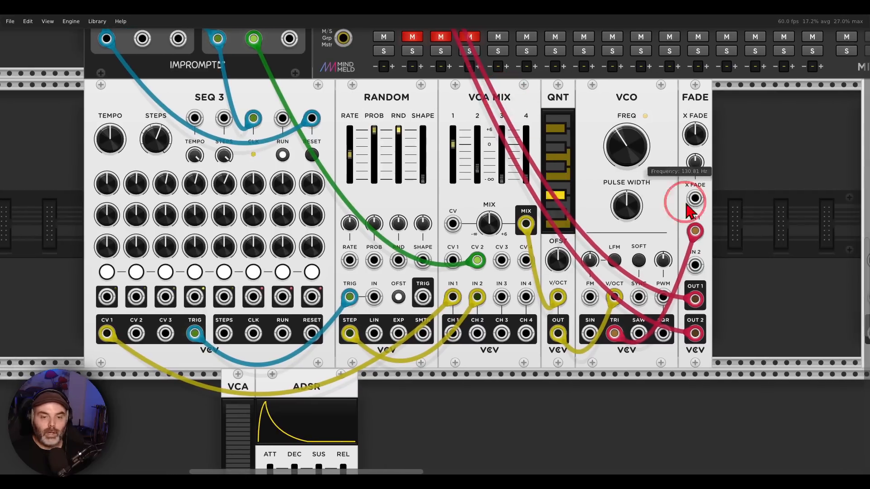
mouse_move(712, 225)
mouse_down()
mouse_move(686, 254)
mouse_move(710, 221)
mouse_up()
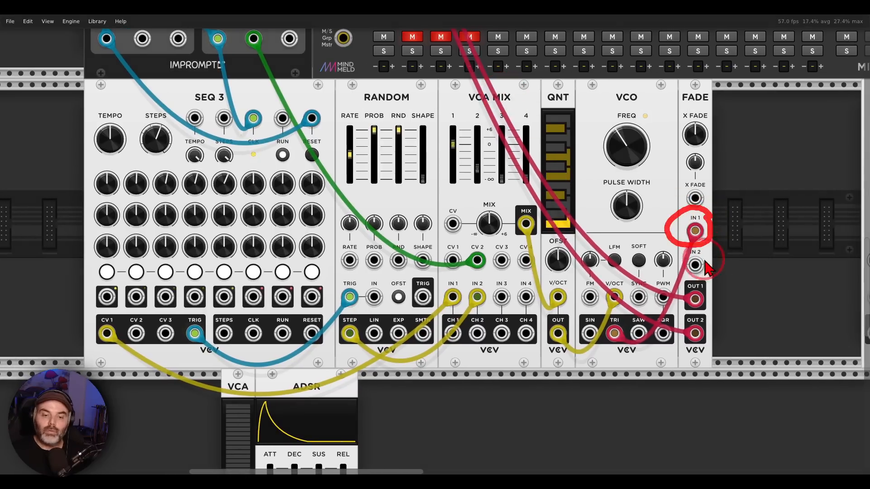
mouse_move(701, 278)
mouse_down()
mouse_move(699, 375)
mouse_move(716, 290)
mouse_up()
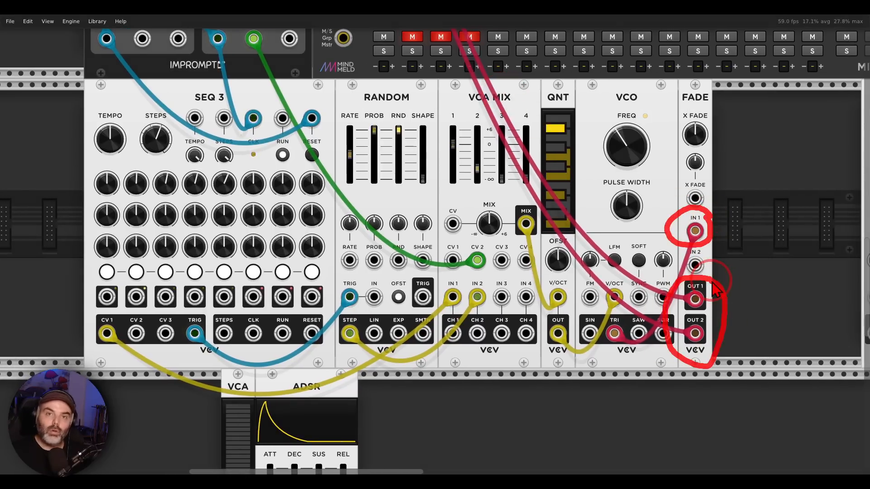
Step: Move the spare VCO closer to FADE and patch its SIN output into FADE's X FADE input
mouse_move(694, 135)
mouse_down()
mouse_move(466, 252)
mouse_move(435, 249)
mouse_move(433, 238)
mouse_up()
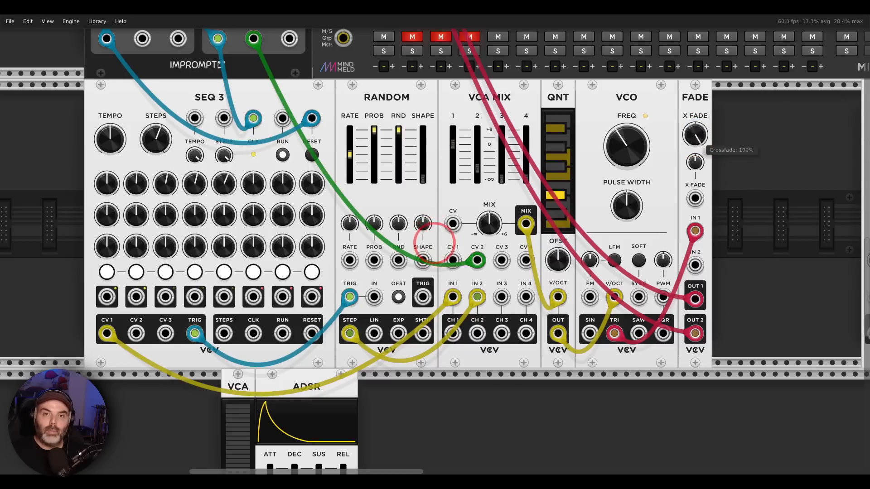
drag(695, 138, 516, 164)
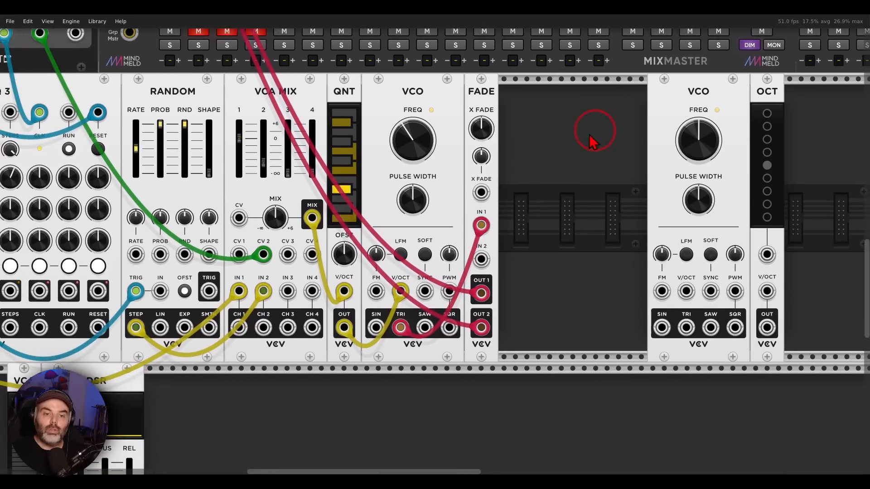
drag(667, 109, 600, 109)
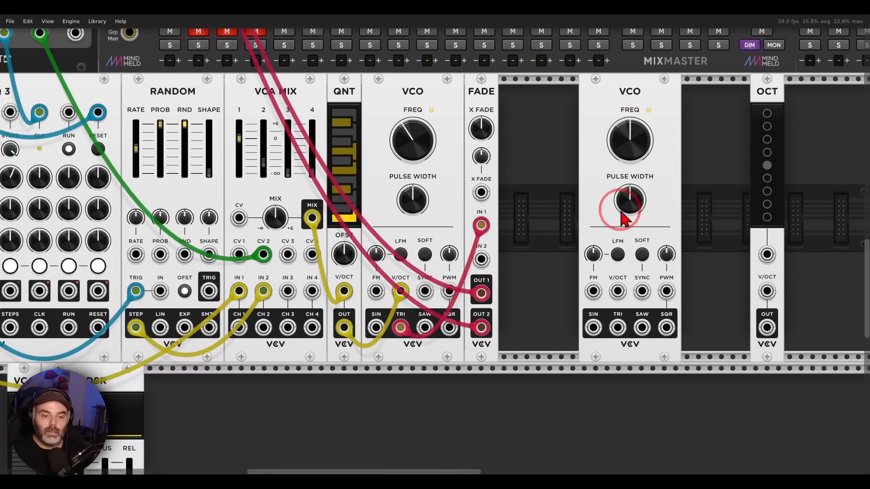
drag(593, 327, 481, 192)
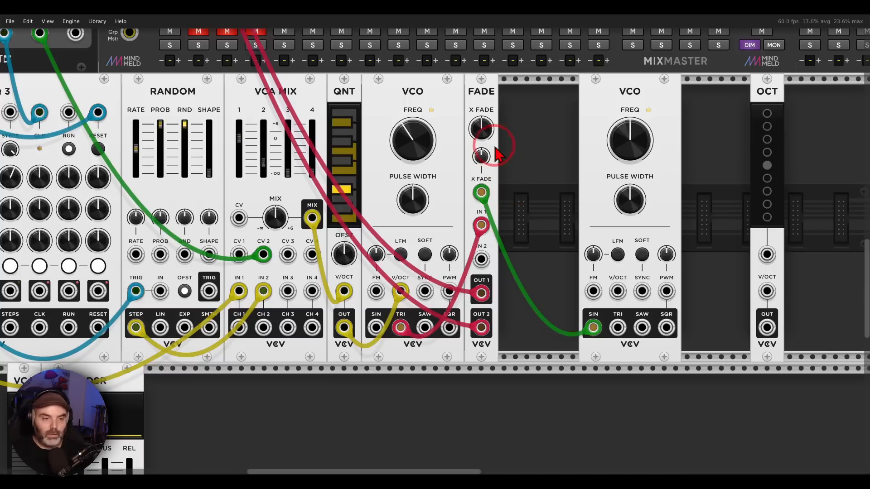
Step: Patch QNT's pitch output to the modulating VCO's V/OCT input and set FADE's crossfade CV to 100%
drag(481, 156, 434, 244)
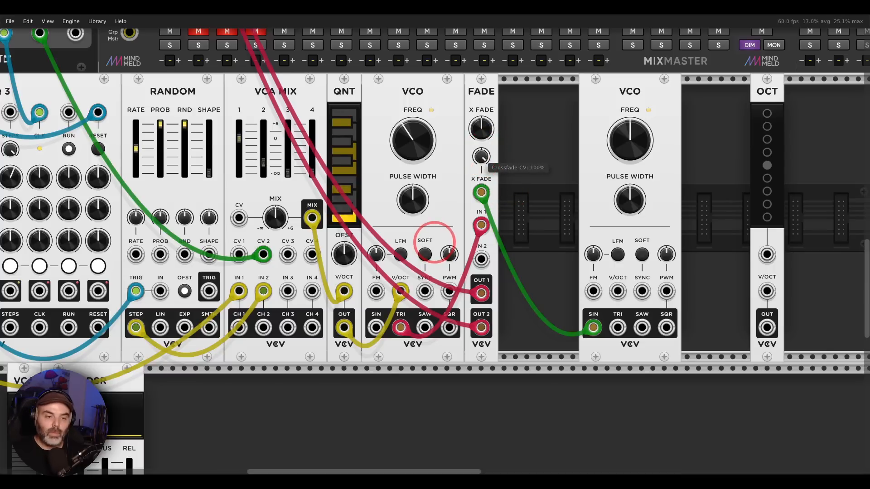
click(524, 184)
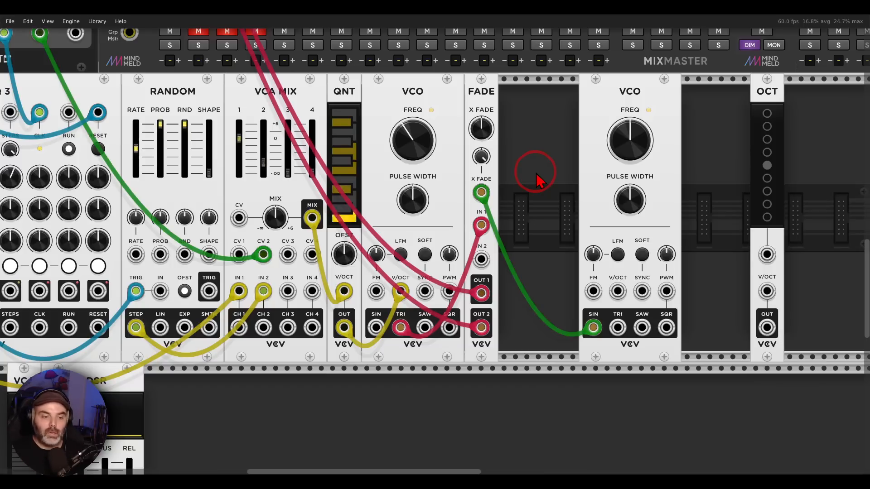
drag(401, 290, 616, 297)
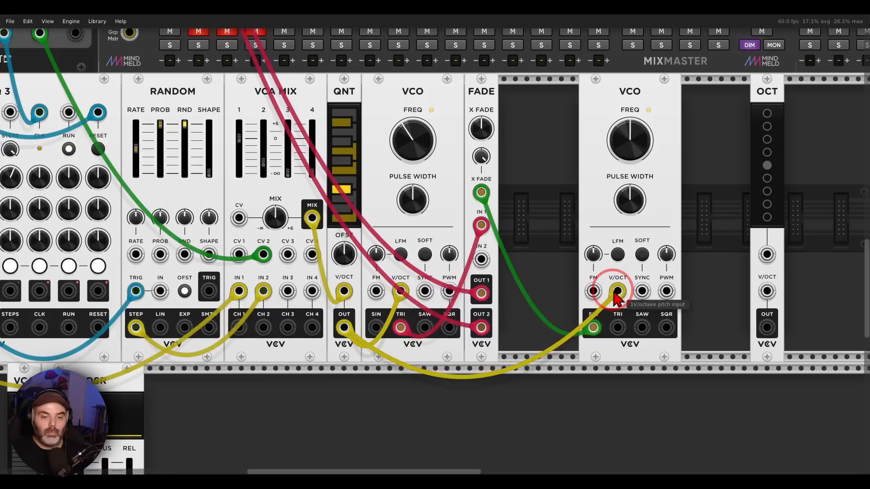
click(560, 242)
click(483, 157)
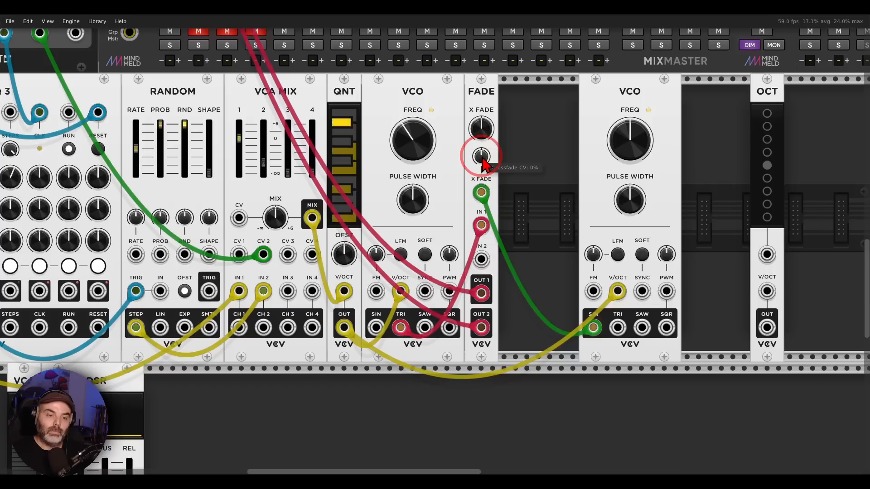
drag(483, 158, 434, 237)
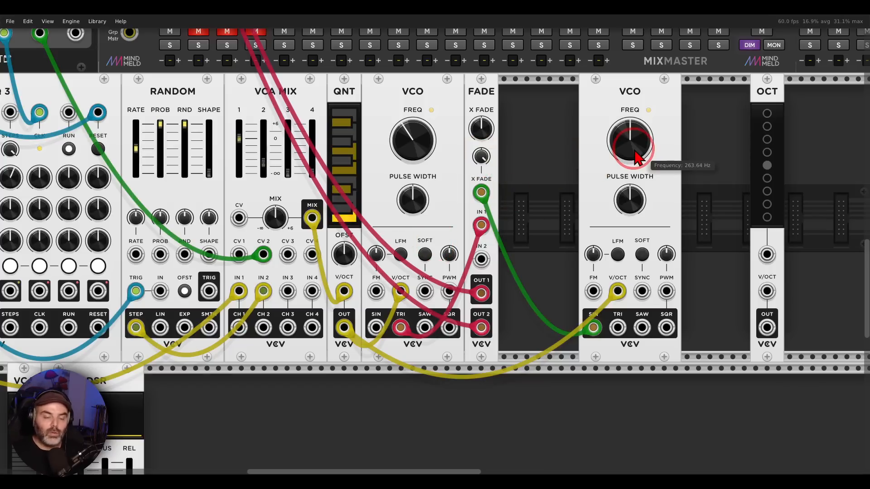
Step: Place OCT directly before the modulating VCO and route QNT's pitch through it into that VCO's V/OCT input
drag(611, 92, 634, 92)
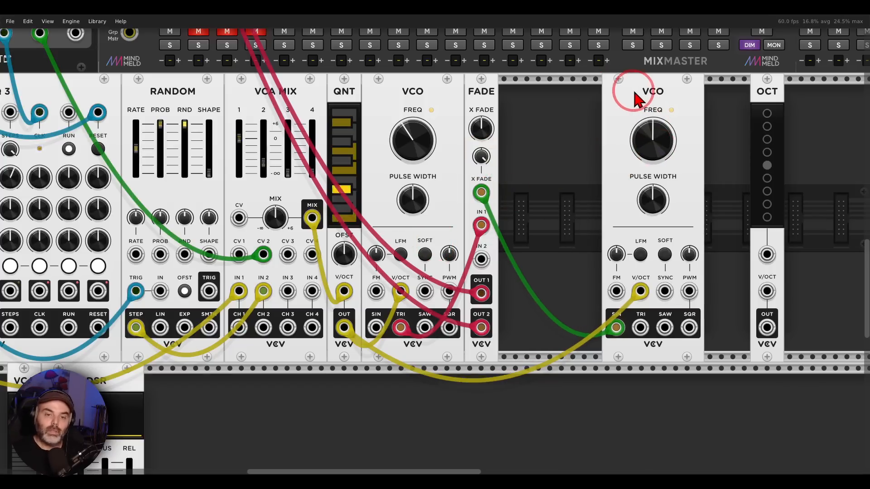
drag(765, 95, 613, 94)
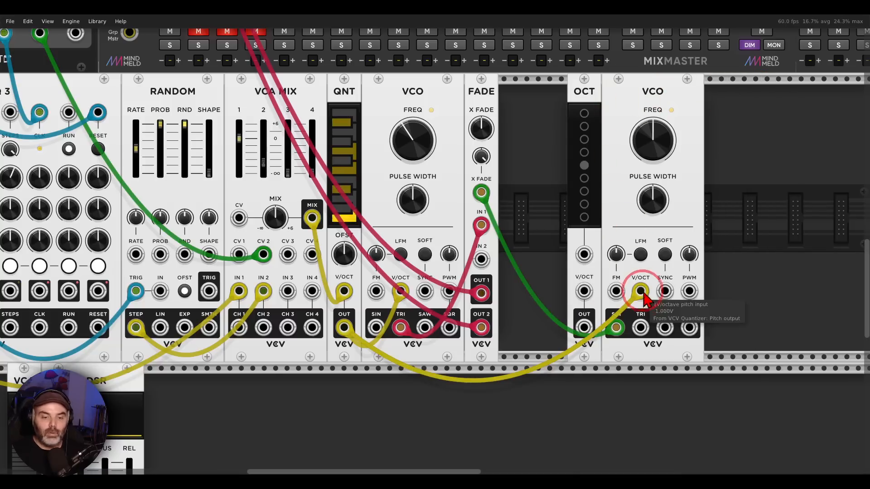
drag(640, 291, 584, 291)
drag(588, 334, 641, 292)
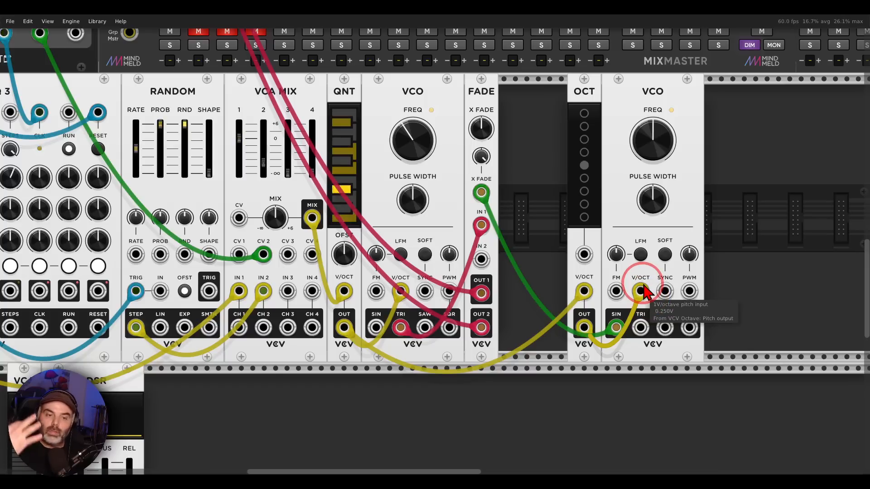
Step: Audition OCT shifts of -1, -2 and 2 octaves and settle on one octave up
click(584, 180)
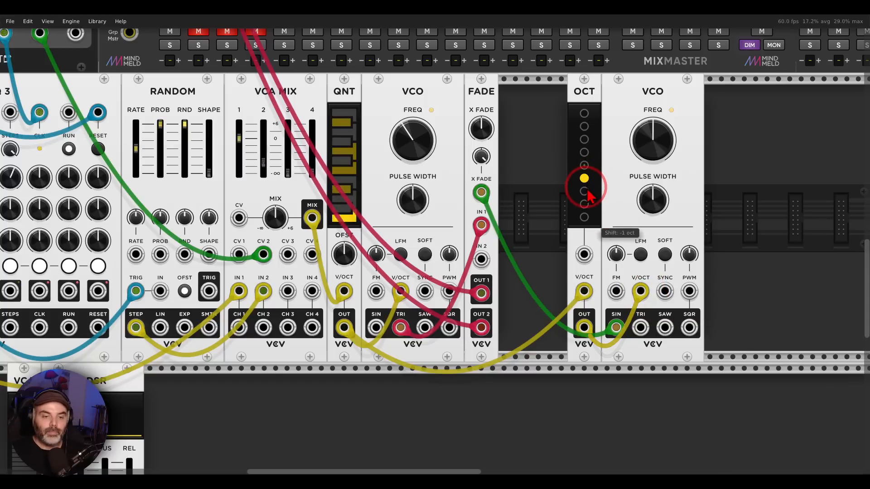
click(586, 192)
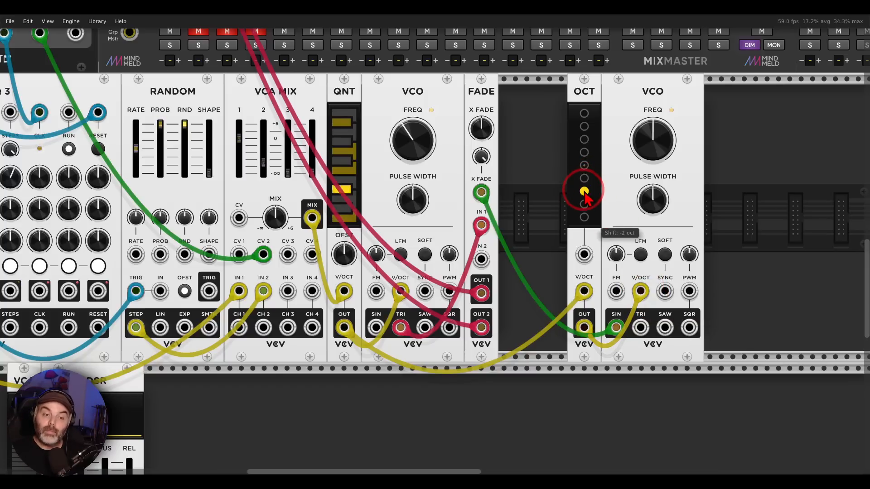
click(585, 153)
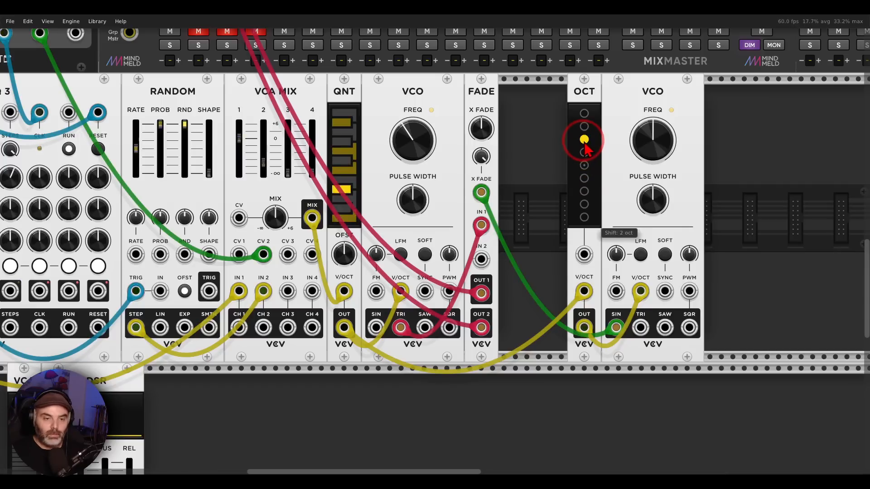
click(584, 154)
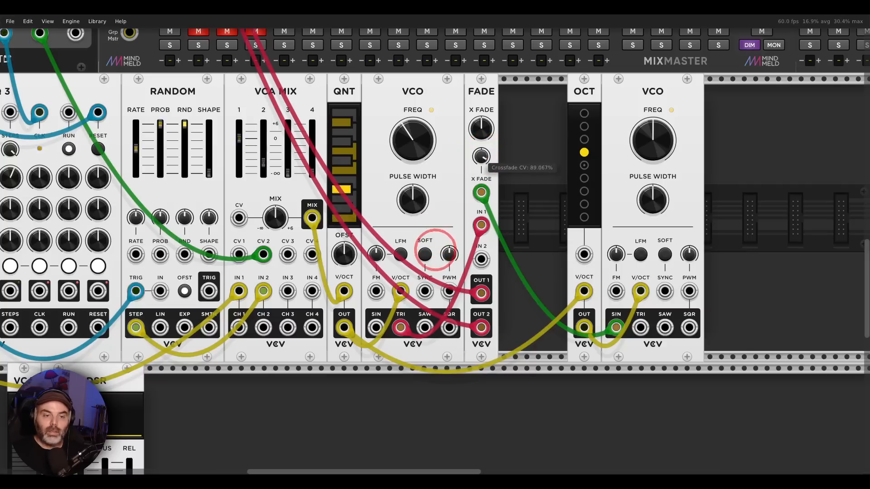
Step: Move OCT and the modulating VCO away from FADE and place the VCA and ADSR in the gap
drag(747, 163, 570, 110)
drag(588, 99, 691, 101)
click(633, 141)
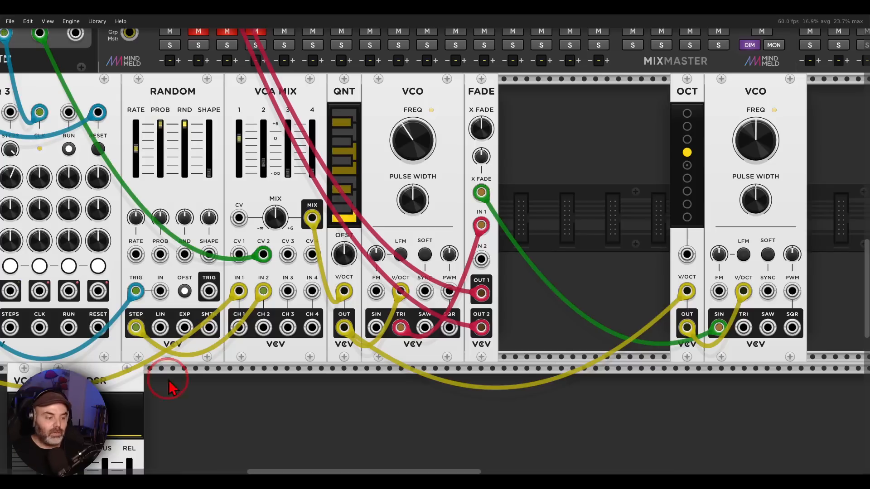
drag(181, 394, 102, 406)
Step: Route the modulating VCO's SIN output through the VCA and into FADE's X FADE input
drag(24, 380, 527, 291)
click(652, 252)
drag(526, 327, 482, 194)
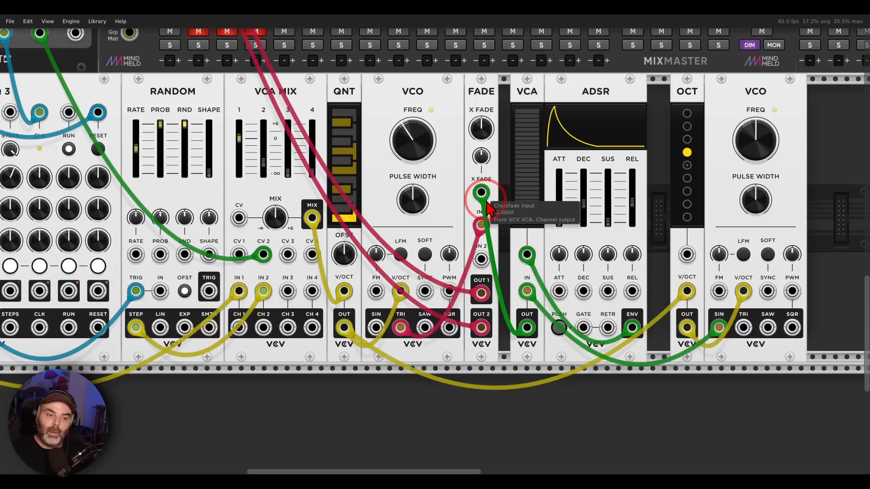
Step: Turn FADE's crossfade CV fully up and patch SEQ 3's TRIG output to the ADSR's GATE input
drag(482, 156, 433, 239)
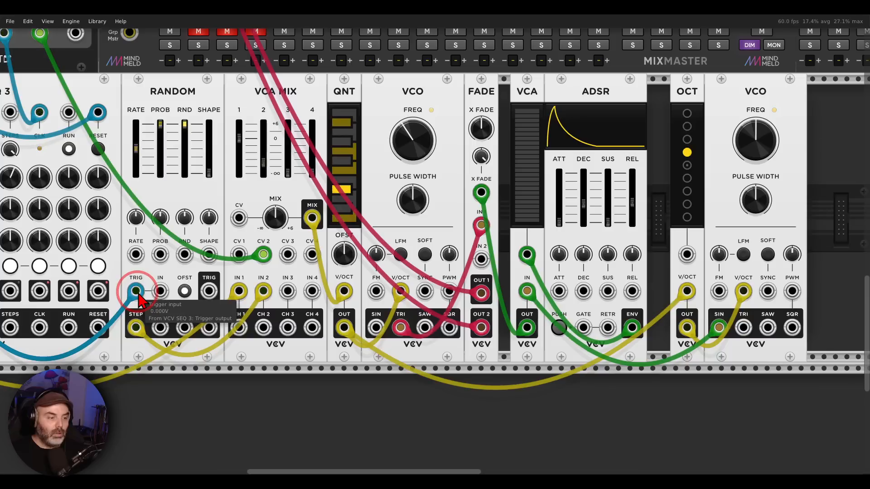
drag(136, 291, 583, 327)
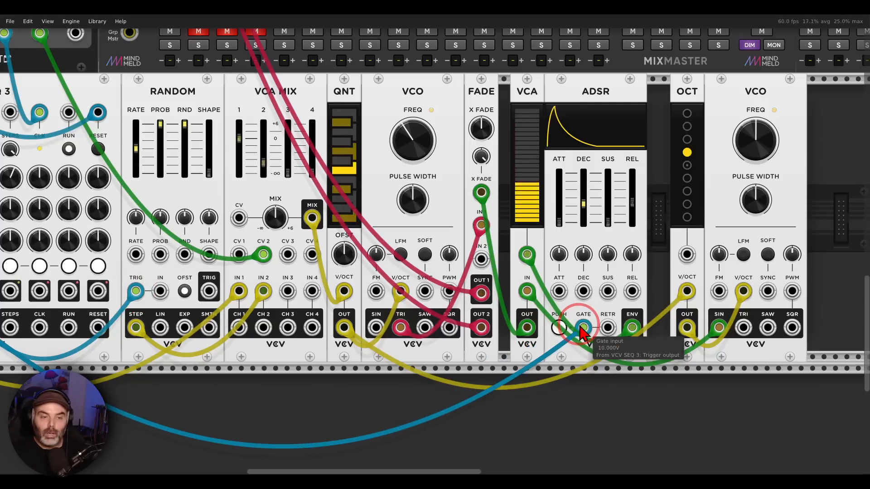
Step: Set OCT to a shift of 2 octaves and test FADE's crossfade CV together with the ADSR's release and decay
drag(681, 186, 688, 145)
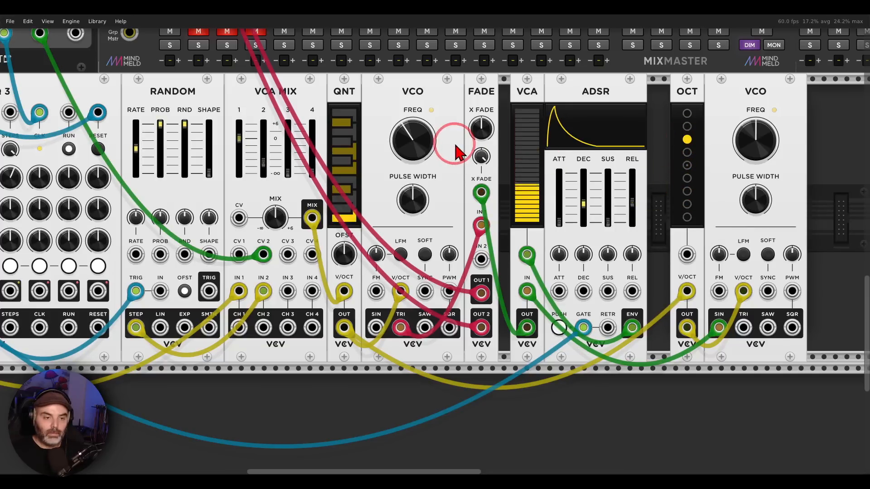
drag(481, 156, 434, 239)
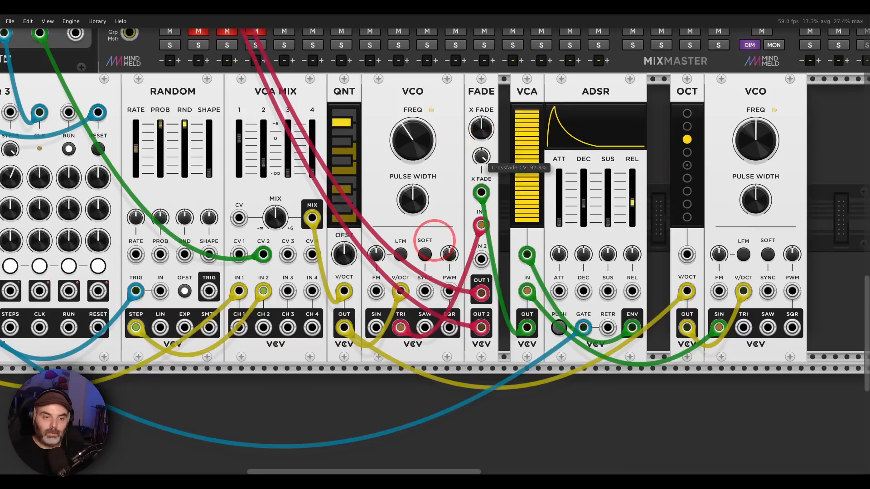
click(633, 203)
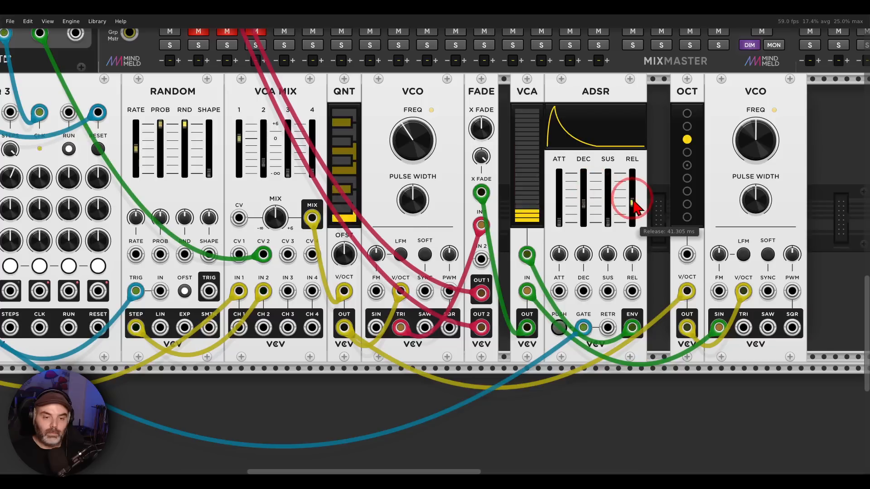
drag(632, 203, 583, 209)
Step: Review the TRUMMOR², TRUMMOR and KICKALL drum modules and unmute the KICK, SNAR and BASS channels on the MixMaster
scroll(390, 213, down, 5)
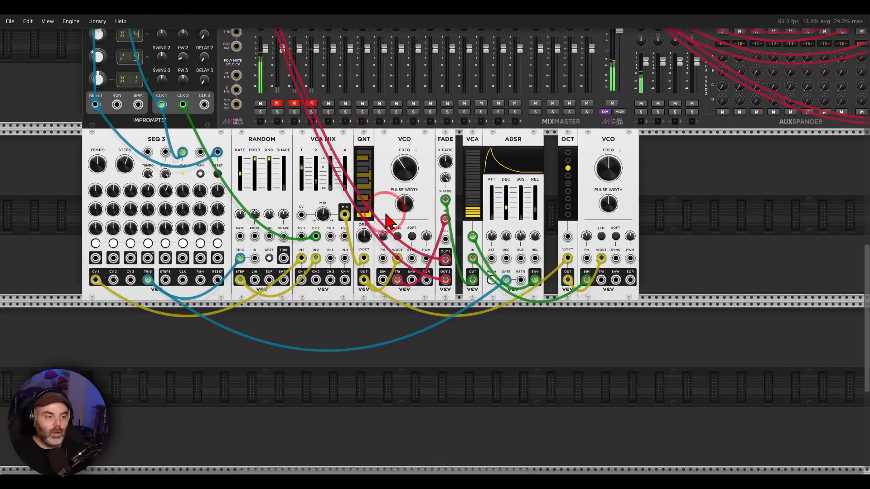
scroll(389, 220, up, 8)
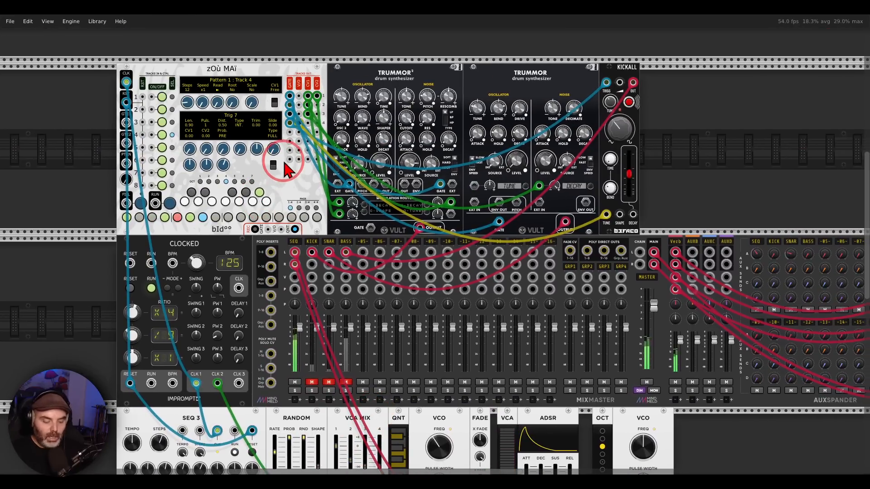
mouse_move(407, 64)
mouse_down()
mouse_move(351, 68)
mouse_move(428, 97)
mouse_move(419, 61)
mouse_up()
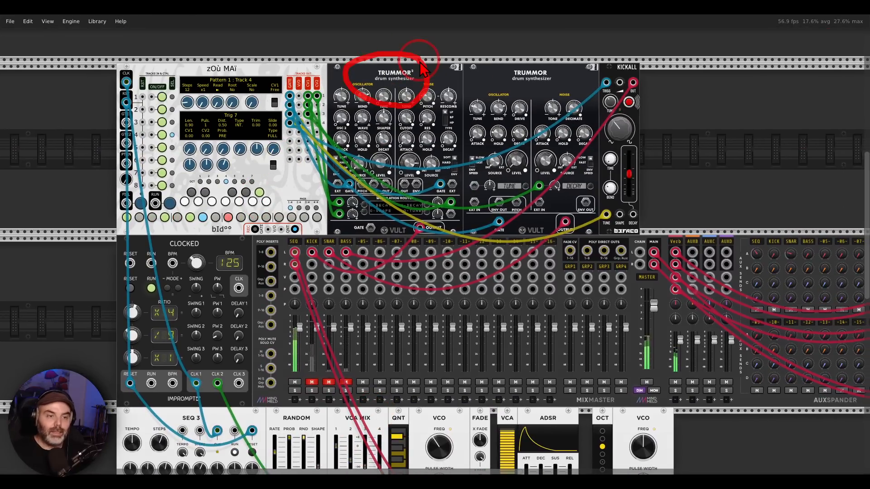
mouse_move(555, 51)
mouse_down()
mouse_move(489, 82)
mouse_move(557, 84)
mouse_up()
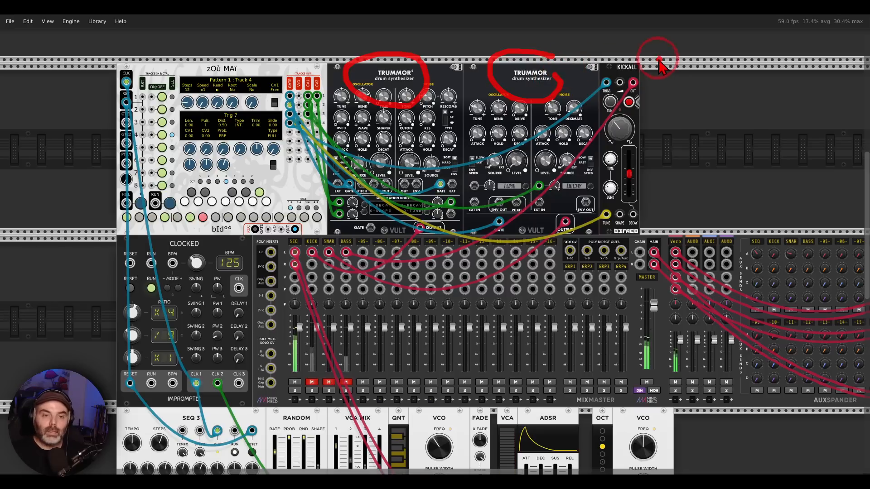
drag(648, 54, 659, 67)
click(312, 382)
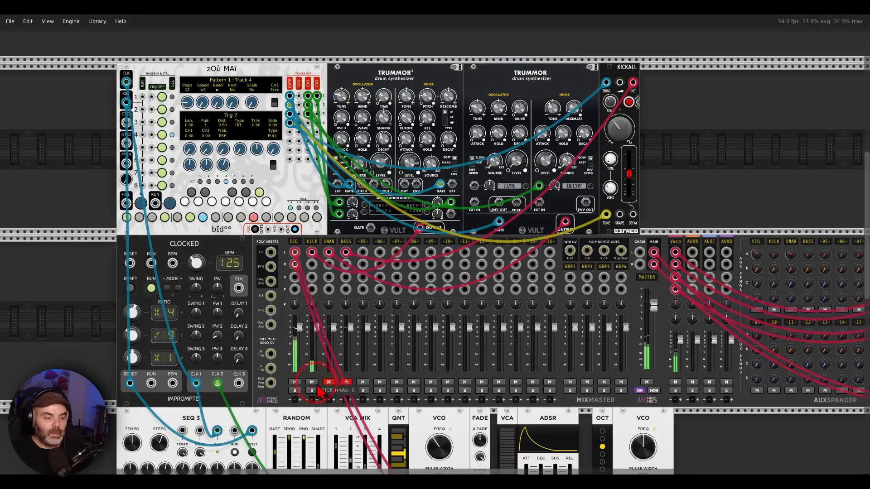
click(329, 382)
click(346, 383)
Step: Audition different octave shifts on OCT and nudge the ADSR's decay while the full mix plays
drag(384, 377, 411, 164)
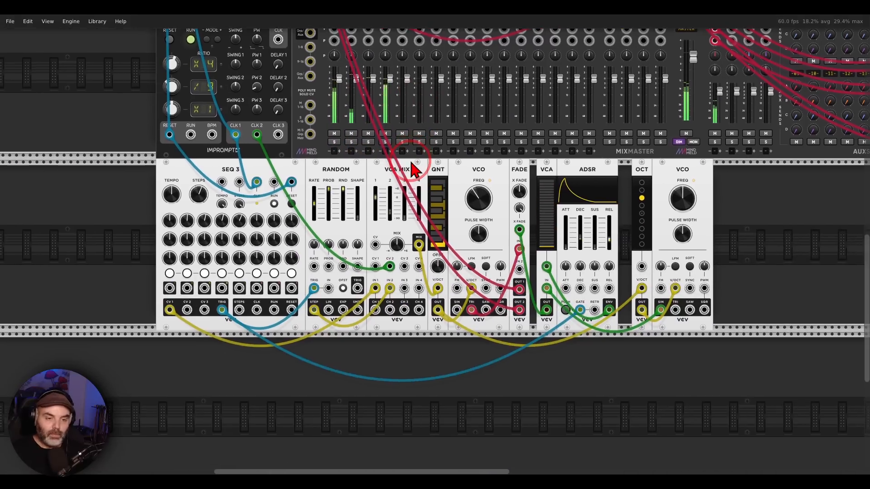
scroll(392, 230, up, 1)
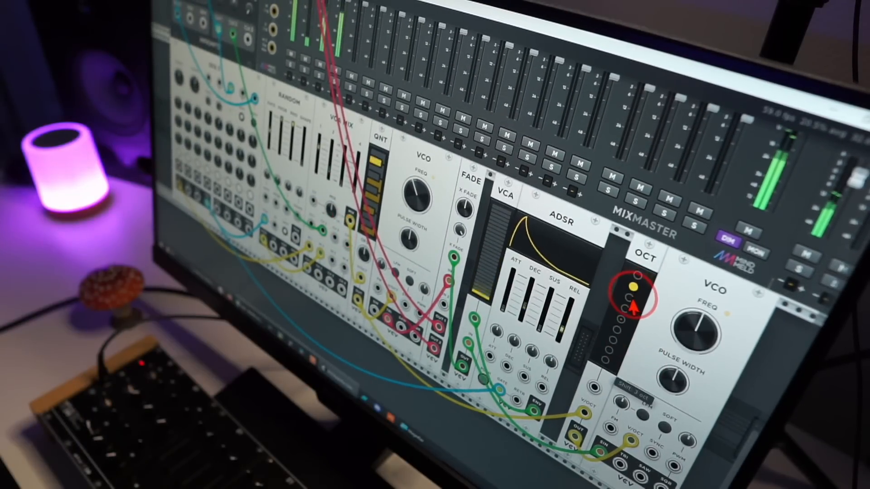
mouse_move(525, 307)
mouse_down()
mouse_move(527, 296)
mouse_move(525, 304)
mouse_up()
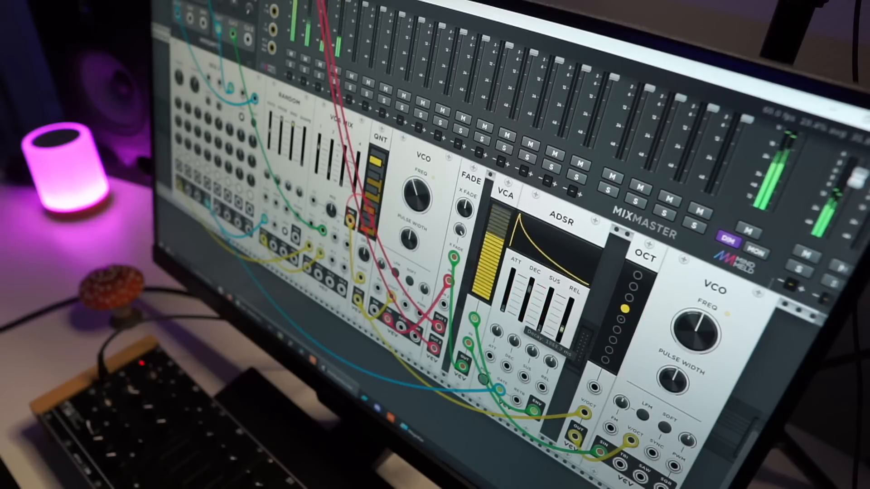
click(616, 339)
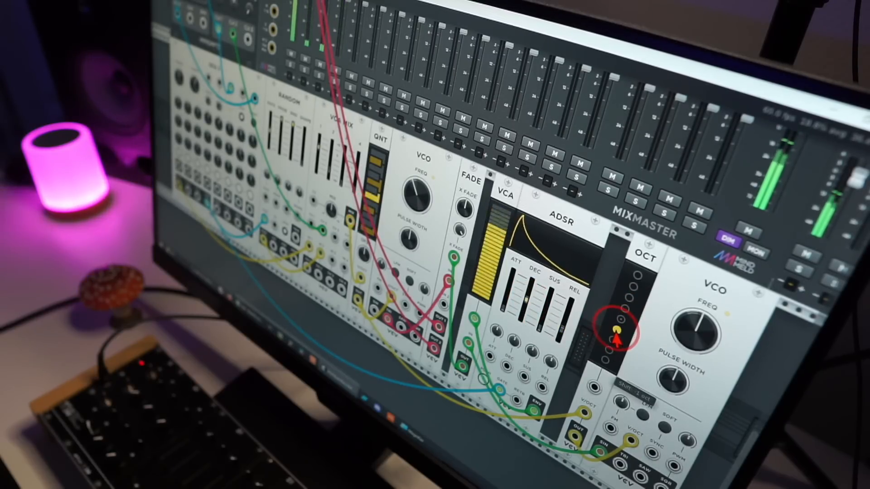
click(634, 288)
click(628, 299)
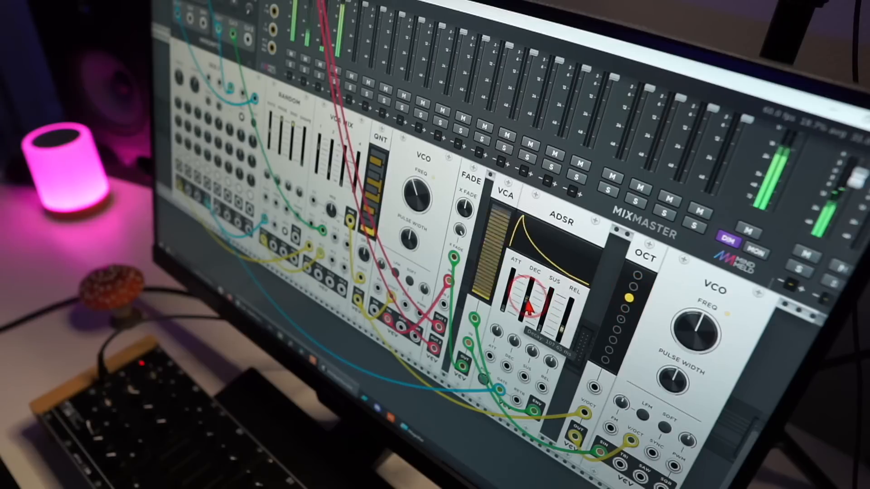
Step: Adjust the ADSR's decay and the modulating VCO's frequency, and pick another octave shift on OCT
drag(529, 290, 526, 299)
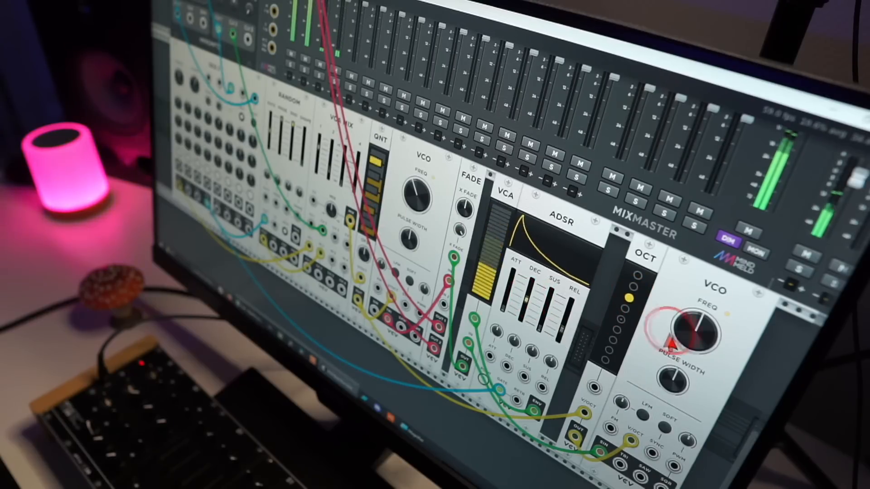
drag(692, 333, 695, 322)
click(622, 319)
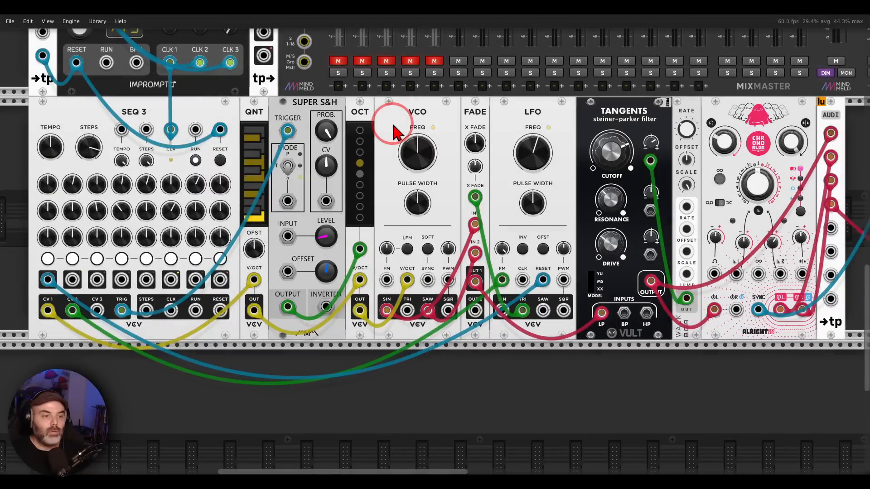
Step: Trace the patch from SEQ 3 through OCT and the VCO's sine and saw outputs into FADE and on to the Tangents filter
click(181, 105)
mouse_move(180, 105)
mouse_down()
mouse_move(116, 114)
mouse_move(168, 95)
mouse_move(390, 86)
mouse_move(399, 97)
mouse_move(339, 107)
mouse_move(383, 133)
mouse_move(378, 109)
mouse_up()
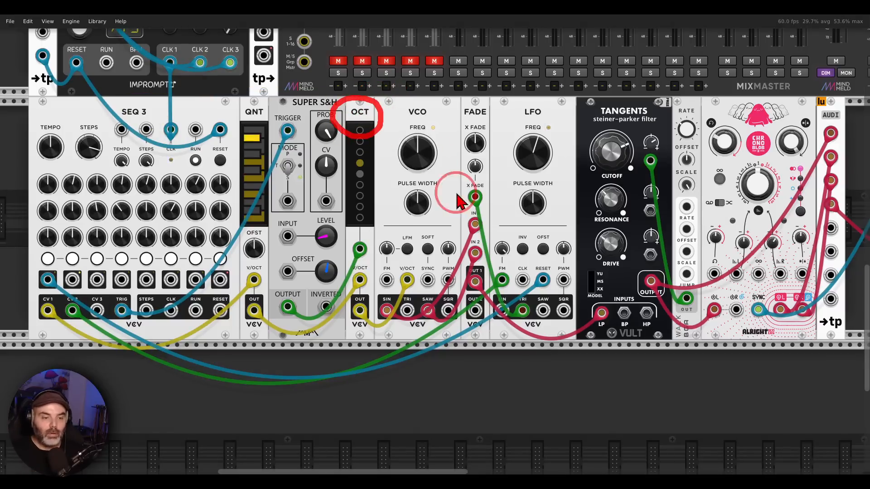
mouse_move(387, 295)
mouse_down()
mouse_move(379, 325)
mouse_move(445, 229)
mouse_move(465, 235)
mouse_up()
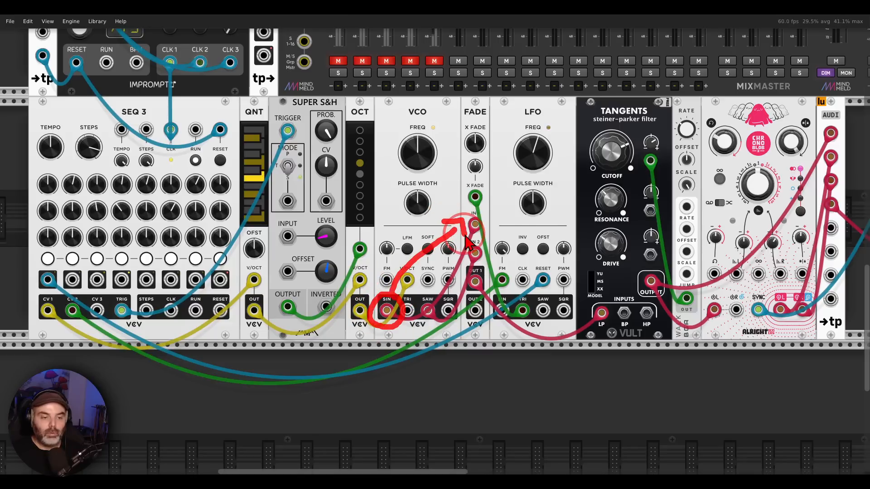
mouse_move(436, 294)
mouse_down()
mouse_move(412, 315)
mouse_move(458, 258)
mouse_up()
mouse_move(447, 255)
mouse_down()
mouse_move(463, 251)
mouse_move(465, 270)
mouse_up()
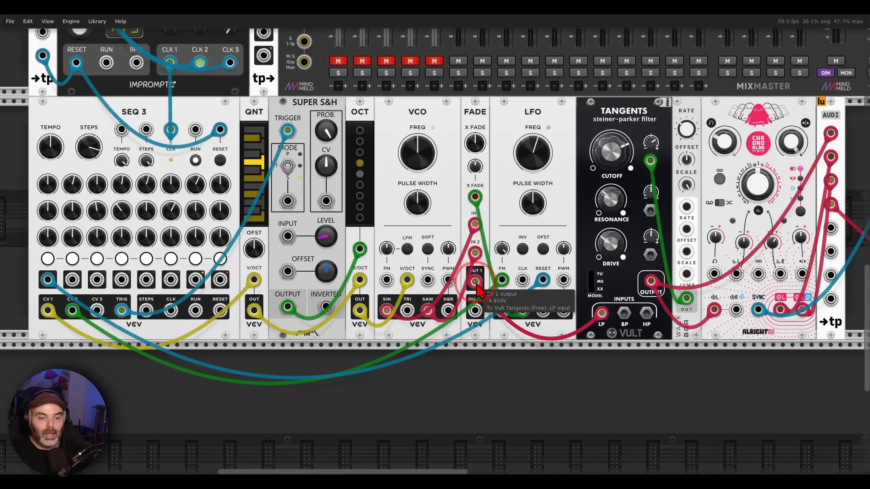
drag(633, 297, 643, 304)
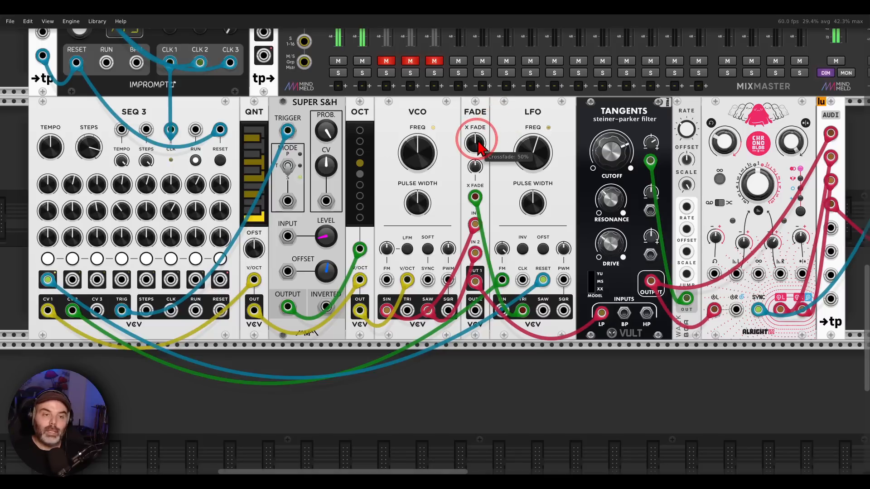
Step: Sweep FADE's crossfade between 0% and 100%, ending at 0%, to compare the VCO's sine and saw waveforms
drag(478, 141, 437, 248)
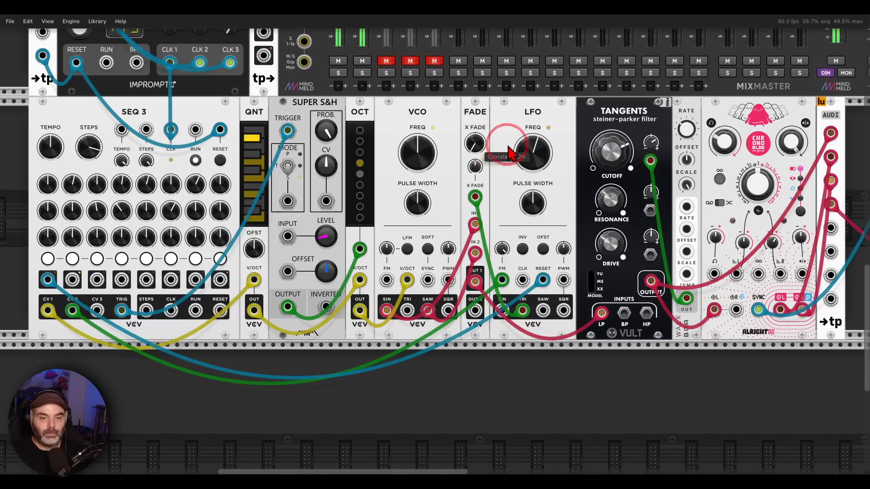
drag(608, 151, 435, 245)
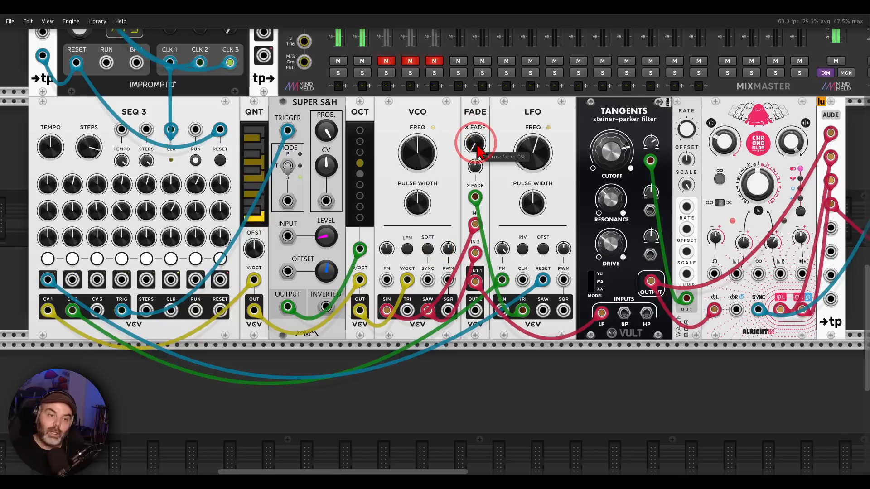
drag(478, 147, 434, 240)
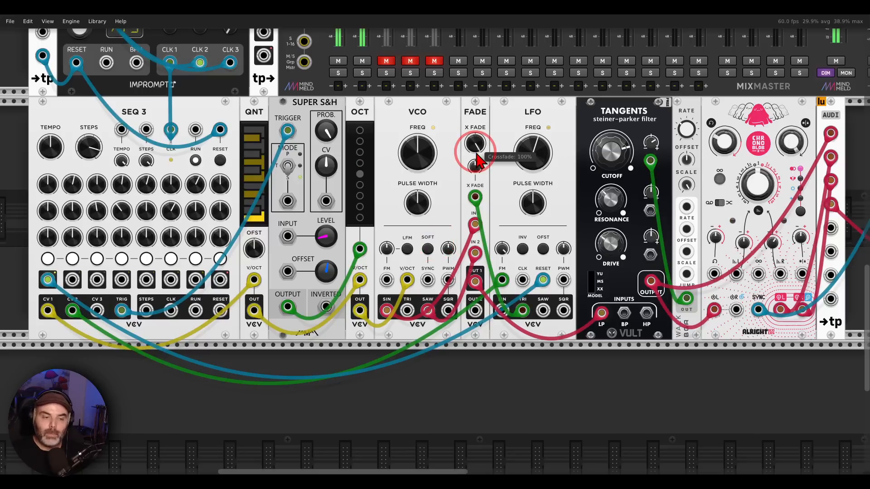
drag(476, 154, 434, 256)
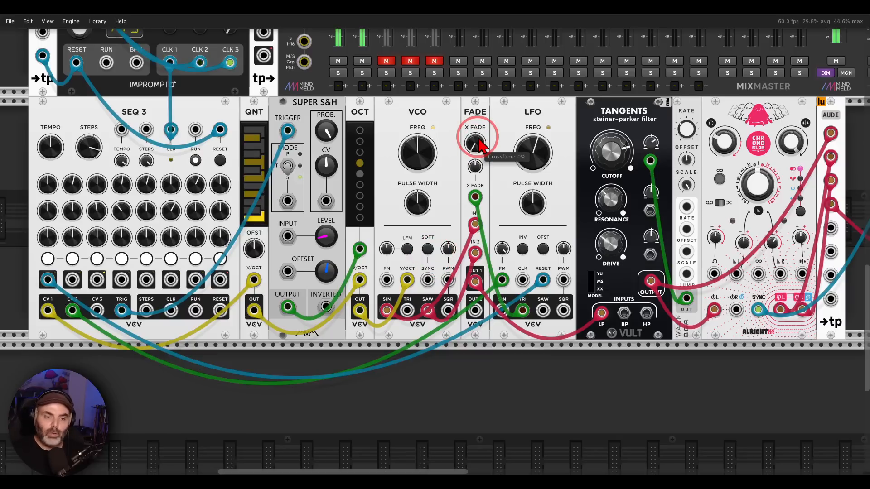
Step: Trace SEQ 3's CV 2 modulation to the LFO and audition the patch with the SEQD channel briefly muted
mouse_move(541, 98)
mouse_down()
mouse_move(510, 120)
mouse_move(550, 116)
mouse_up()
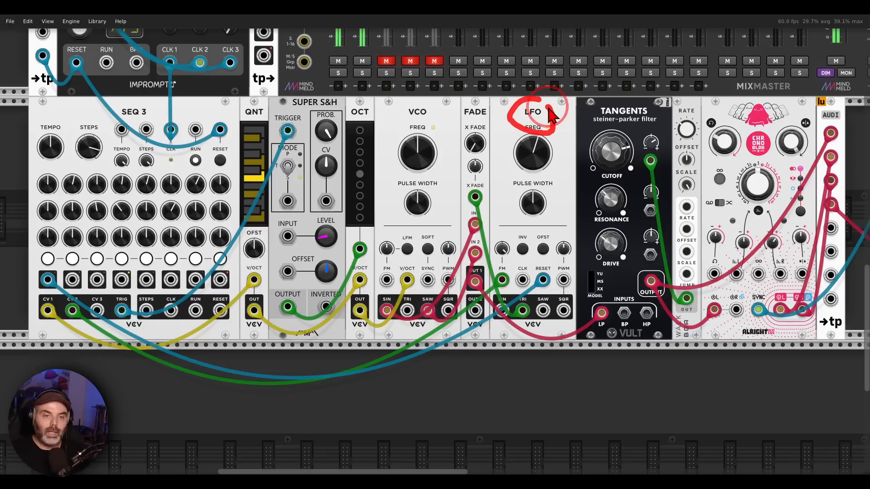
click(509, 187)
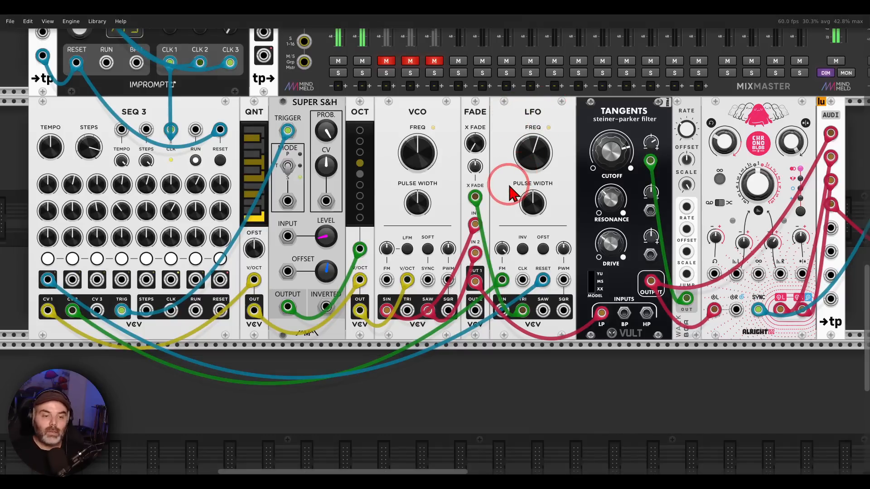
click(68, 294)
mouse_move(89, 326)
mouse_down()
mouse_move(250, 287)
mouse_move(467, 280)
mouse_move(482, 295)
mouse_up()
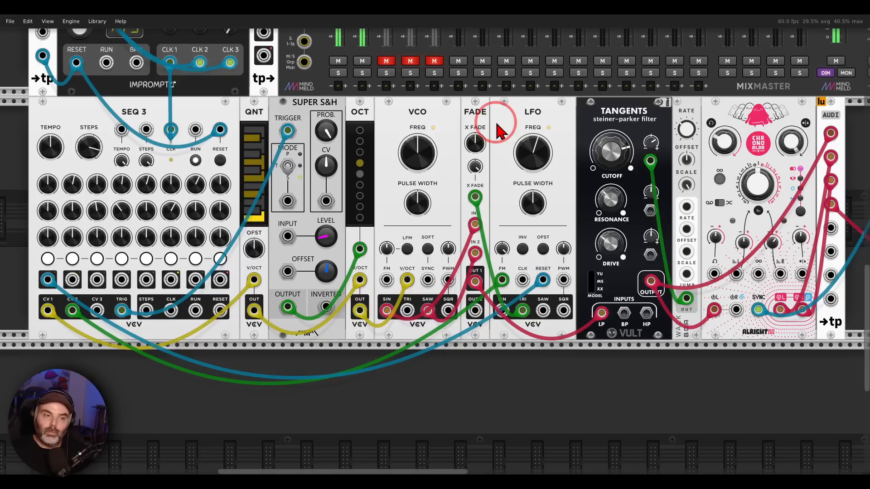
click(361, 63)
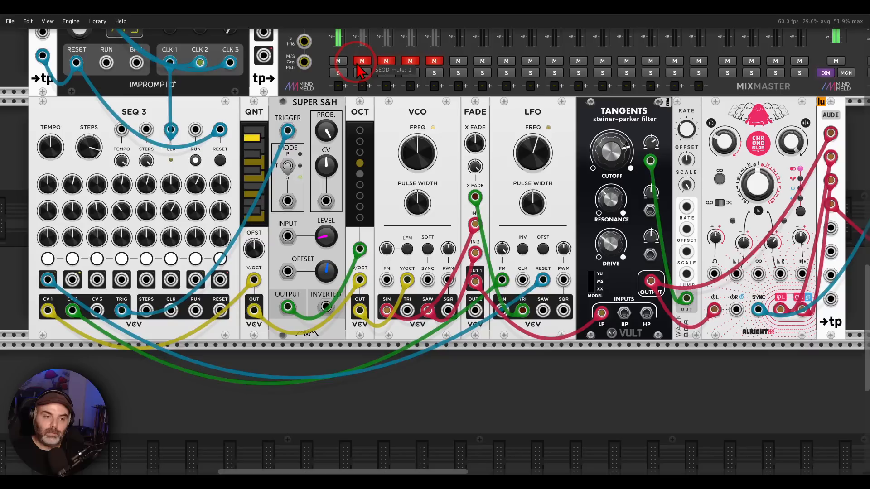
click(357, 64)
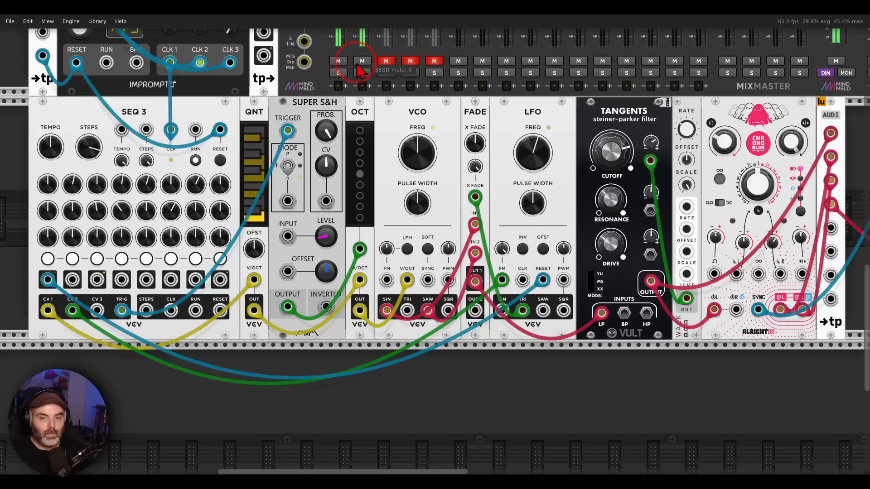
Step: Examine how VESSEK and KICKALL feed the two inputs of the second patch's FADE and its Tangents filter
scroll(501, 154, right, 10)
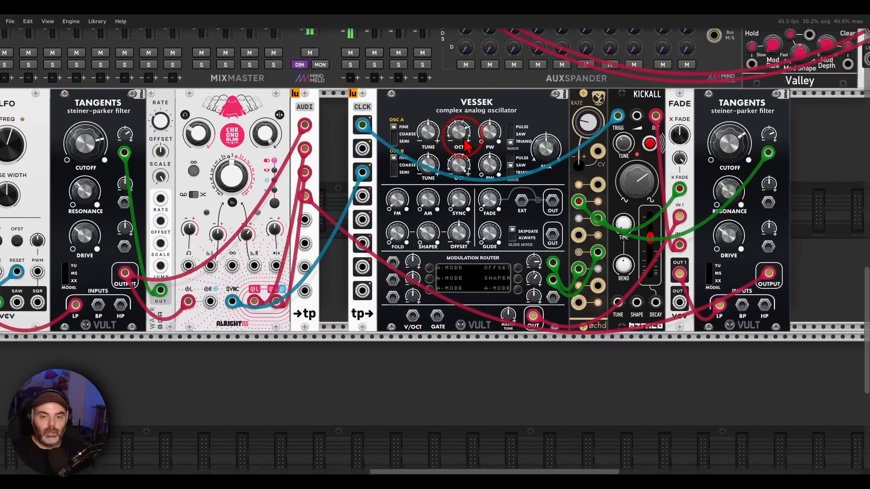
scroll(466, 145, right, 1)
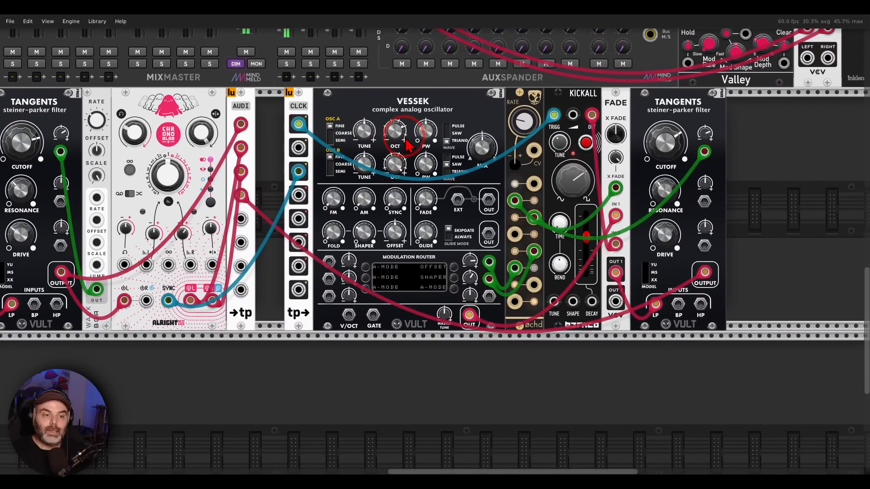
mouse_move(438, 82)
mouse_down()
mouse_move(403, 83)
mouse_move(433, 77)
mouse_up()
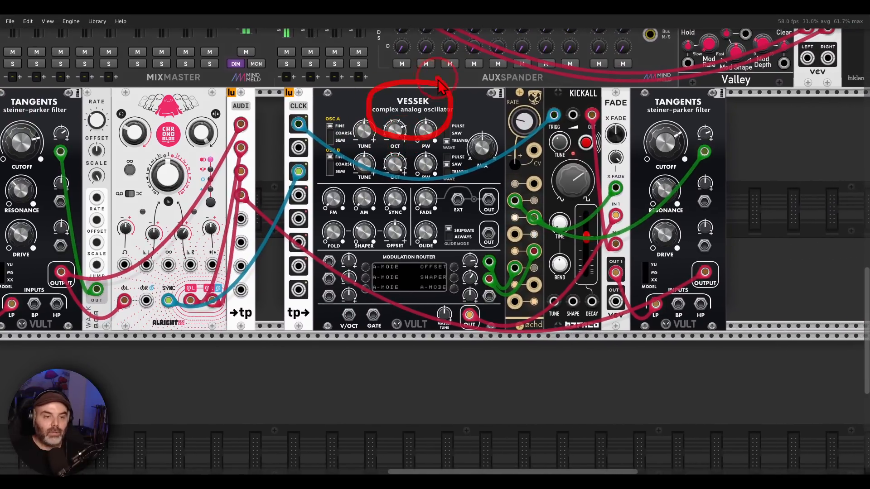
mouse_move(596, 81)
mouse_down()
mouse_move(571, 107)
mouse_move(594, 81)
mouse_up()
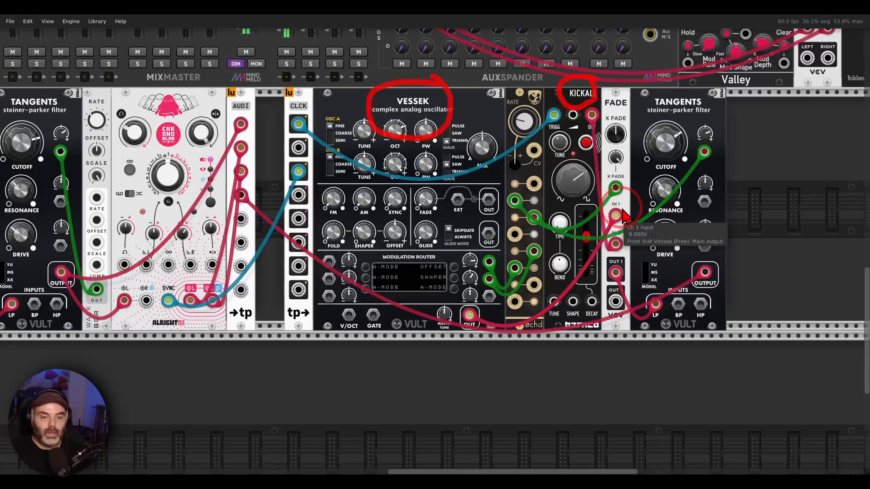
mouse_move(621, 206)
mouse_down()
mouse_move(602, 204)
mouse_move(622, 209)
mouse_move(608, 234)
mouse_move(624, 256)
mouse_move(597, 281)
mouse_move(629, 269)
mouse_move(643, 250)
mouse_move(648, 268)
mouse_up()
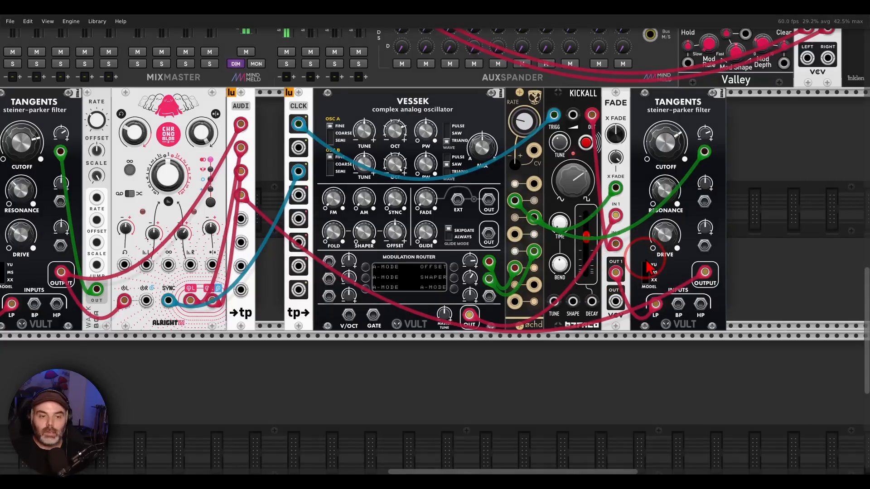
Step: Solo and unmute the VSKC channel on the MixMaster, then return to the VESSEK and KICKALL patch
drag(144, 127, 611, 219)
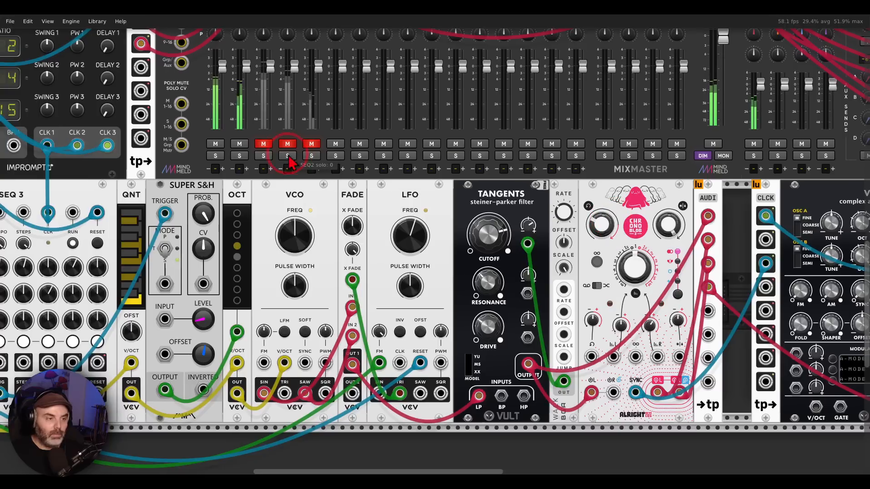
click(263, 156)
click(263, 144)
drag(677, 210, 227, 144)
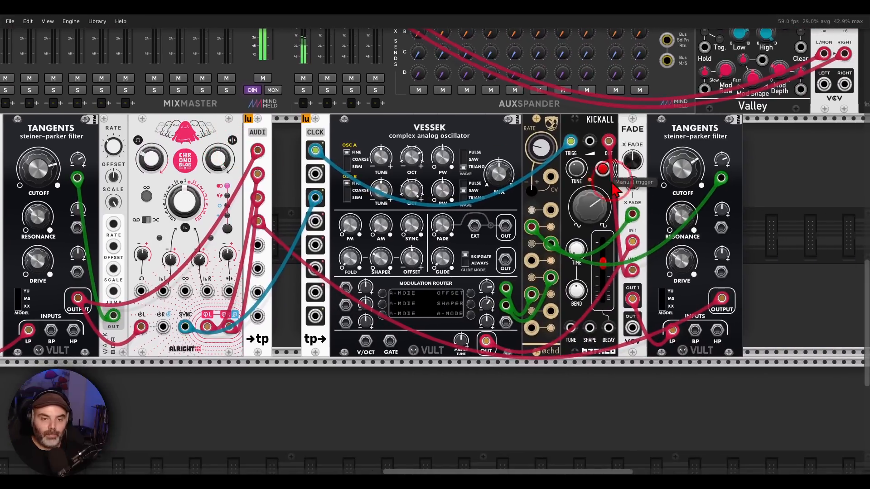
Step: Audition the VESSEK/KICKALL FADE at 0% and 100% crossfade, reset the crossfade, and set its crossfade CV to 100%
click(629, 166)
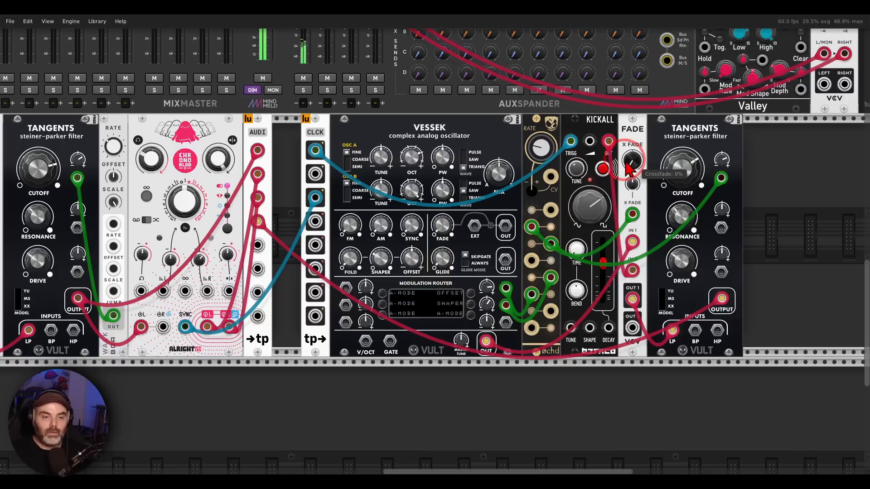
click(636, 140)
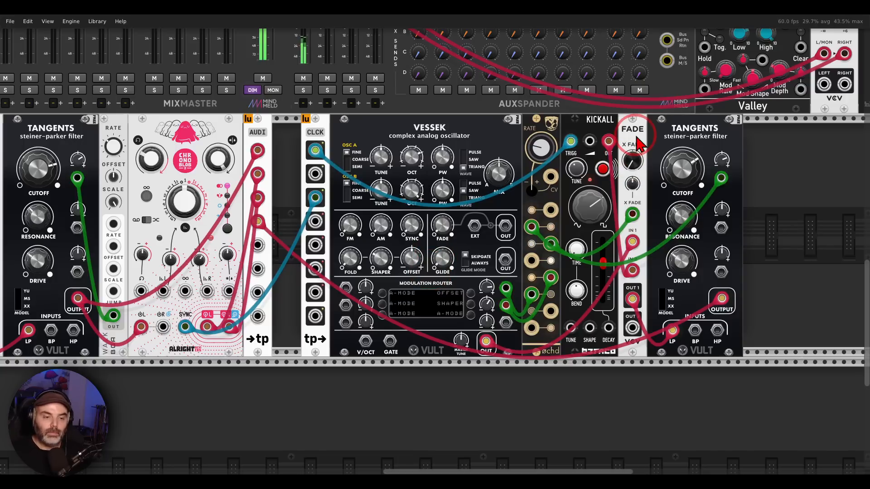
drag(638, 166, 638, 113)
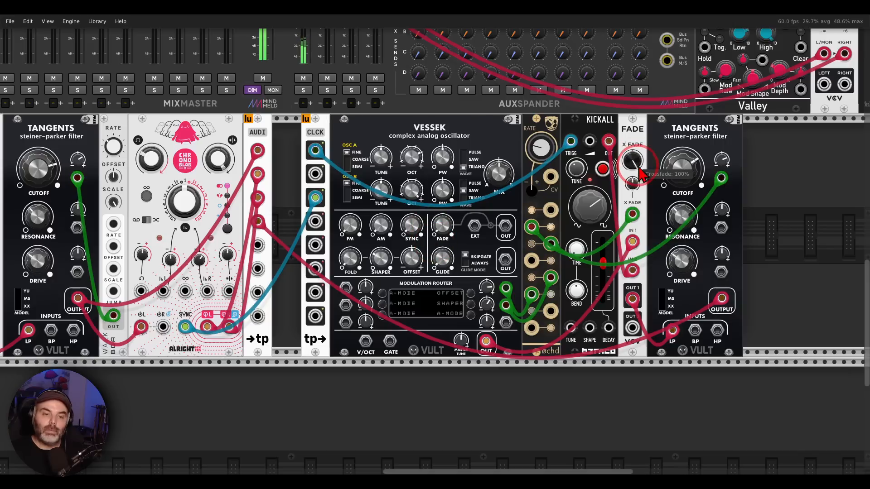
click(644, 141)
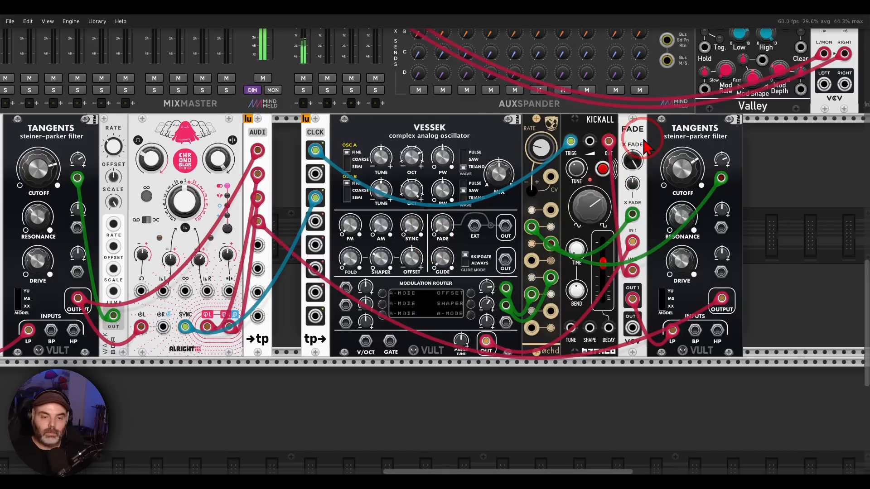
double_click(635, 165)
drag(634, 183, 635, 158)
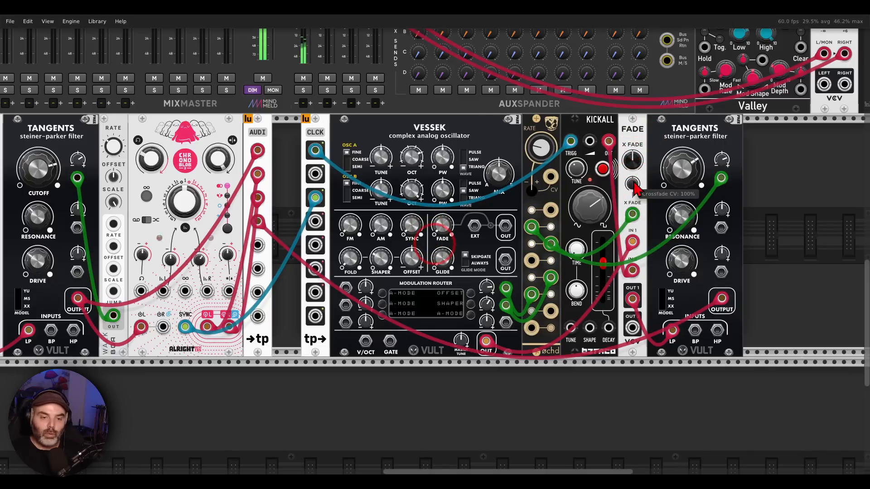
click(586, 156)
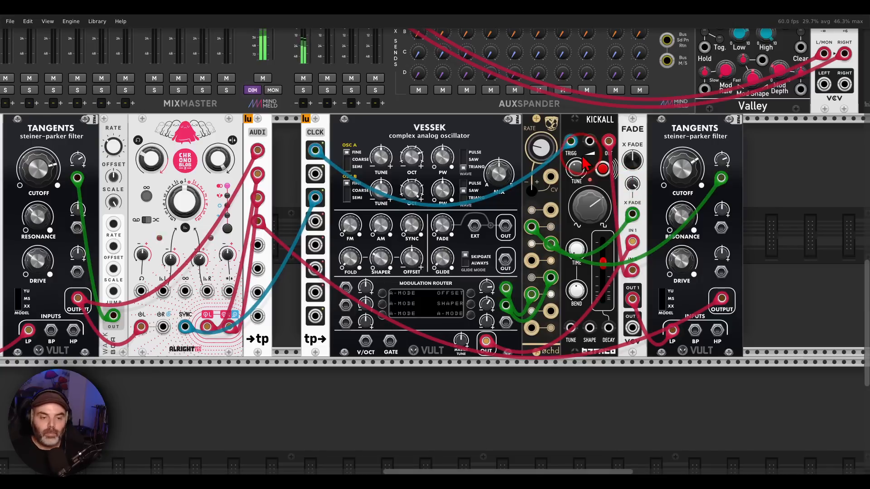
Step: Turn off the VSKC channel's solo and review the VESSEK and KICKALL patch playing with the other channels
scroll(551, 156, left, 10)
scroll(551, 156, up, 3)
click(361, 168)
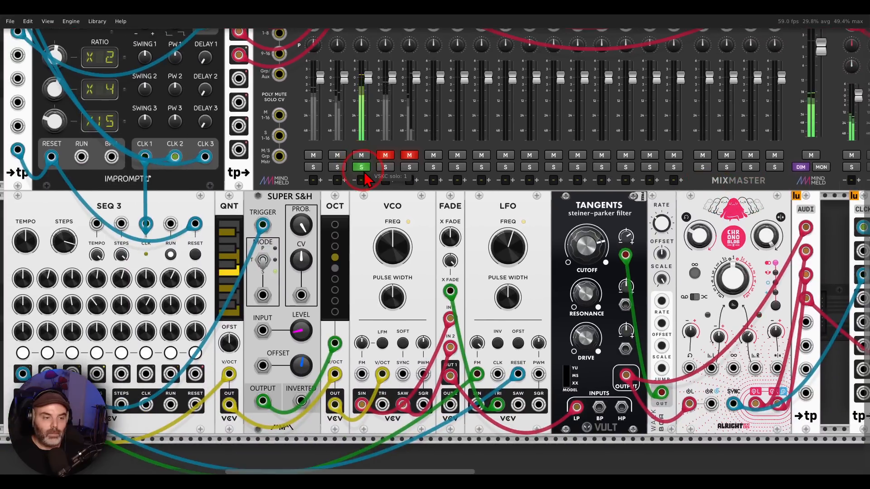
click(363, 169)
drag(733, 248, 150, 164)
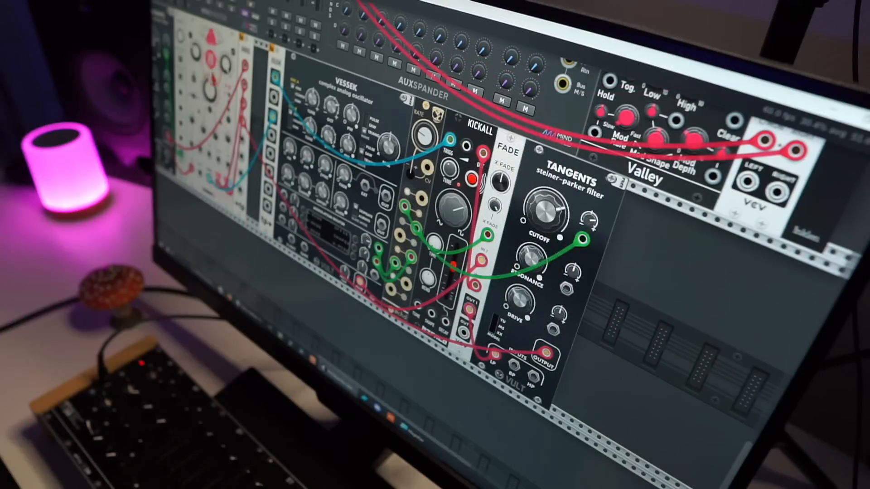
drag(213, 80, 291, 177)
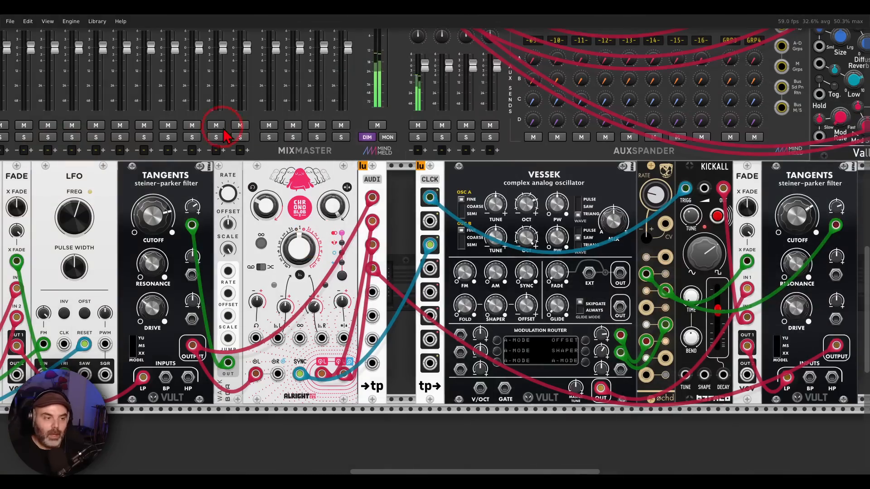
scroll(223, 130, up, 5)
scroll(224, 130, left, 5)
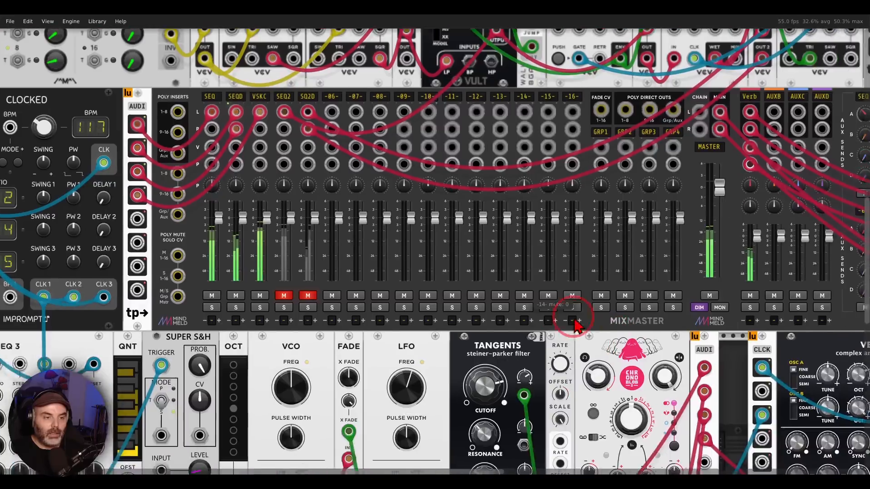
Step: Examine the 16 Step Sequencer patch, tracing the first VCO's saw and the second VCO's square outputs into FADE
drag(339, 154, 465, 345)
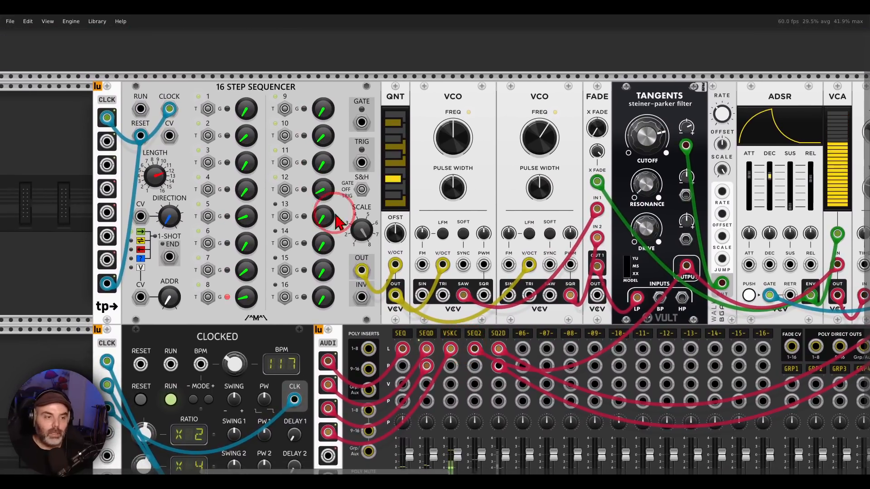
mouse_move(290, 81)
mouse_down()
mouse_move(201, 107)
mouse_move(317, 107)
mouse_move(299, 80)
mouse_up()
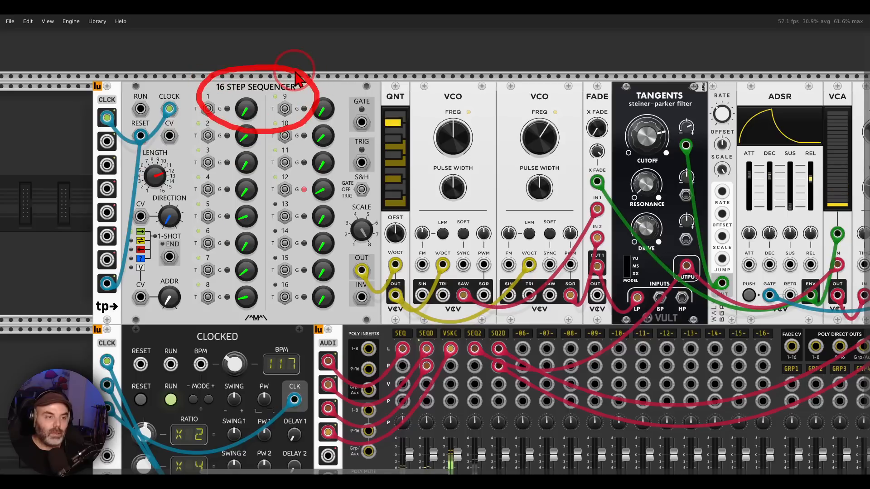
key(Escape)
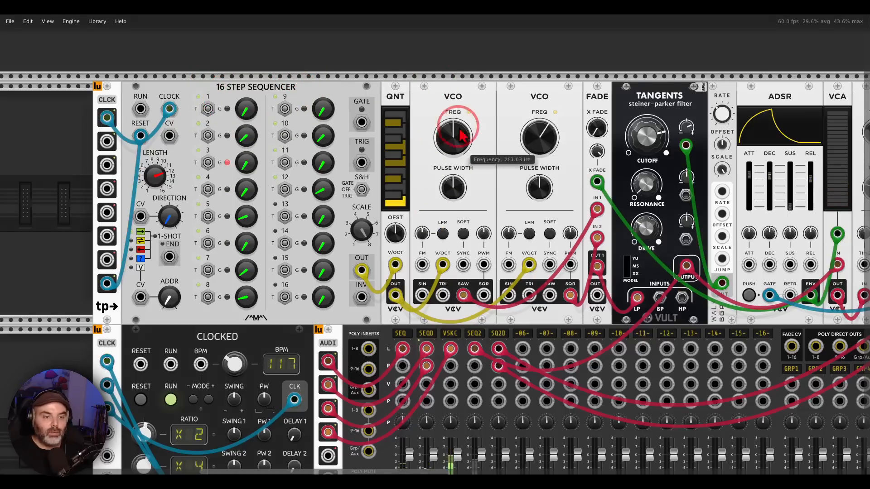
mouse_move(468, 97)
mouse_down()
mouse_move(448, 120)
mouse_move(474, 91)
mouse_up()
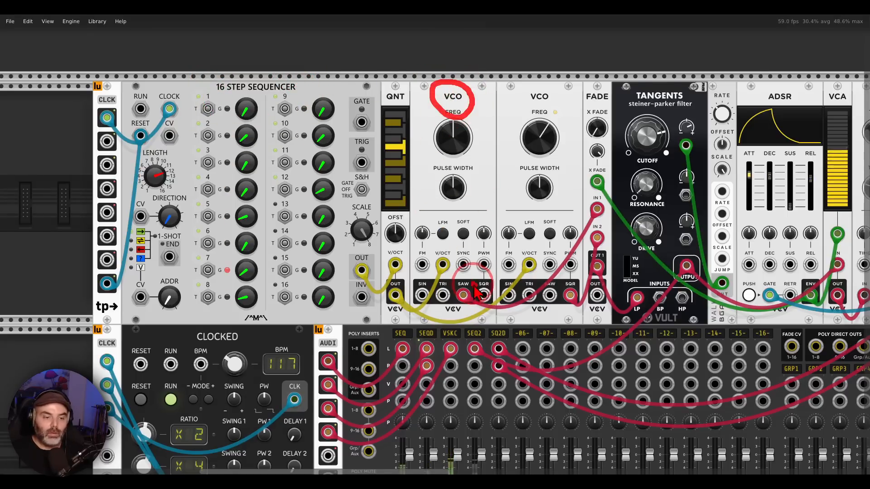
mouse_move(471, 277)
mouse_down()
mouse_move(475, 319)
mouse_move(475, 283)
mouse_up()
drag(539, 81, 546, 83)
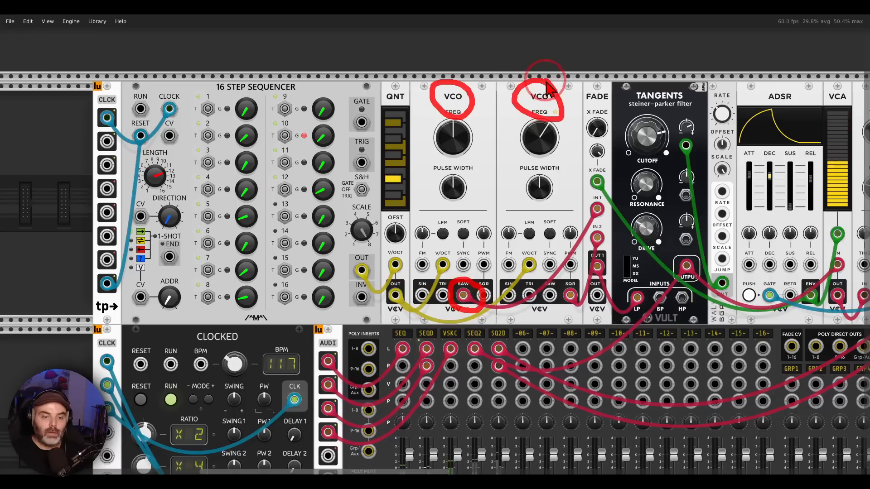
mouse_move(578, 279)
mouse_down()
mouse_move(555, 293)
mouse_move(582, 281)
mouse_up()
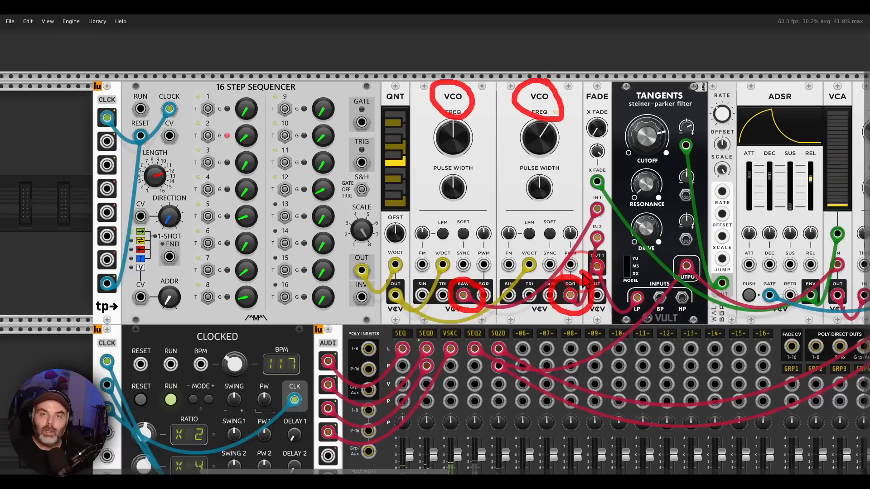
key(Escape)
mouse_move(589, 192)
mouse_down()
mouse_move(609, 303)
mouse_move(610, 198)
mouse_move(344, 191)
mouse_move(325, 200)
mouse_up()
key(Escape)
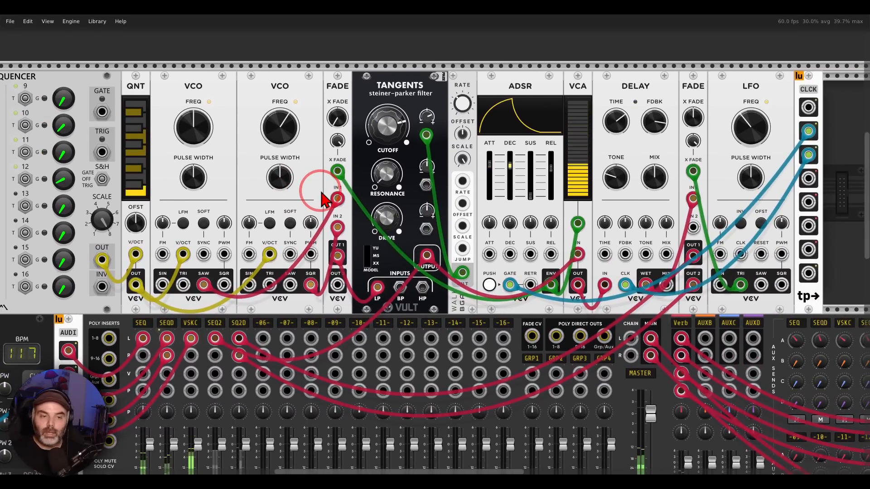
Step: Trace the crossfaded oscillators through the Tangents filter and the delay to the stereo-panning FADE module
mouse_move(550, 268)
mouse_down()
mouse_move(553, 305)
mouse_move(536, 260)
mouse_move(481, 263)
mouse_move(354, 181)
mouse_move(349, 195)
mouse_move(367, 188)
mouse_up()
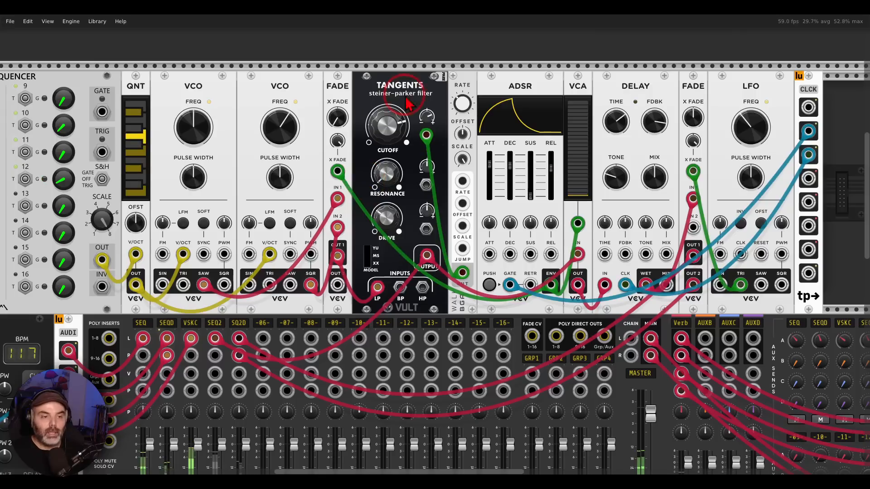
mouse_move(432, 68)
mouse_down()
mouse_move(394, 139)
mouse_move(446, 72)
mouse_up()
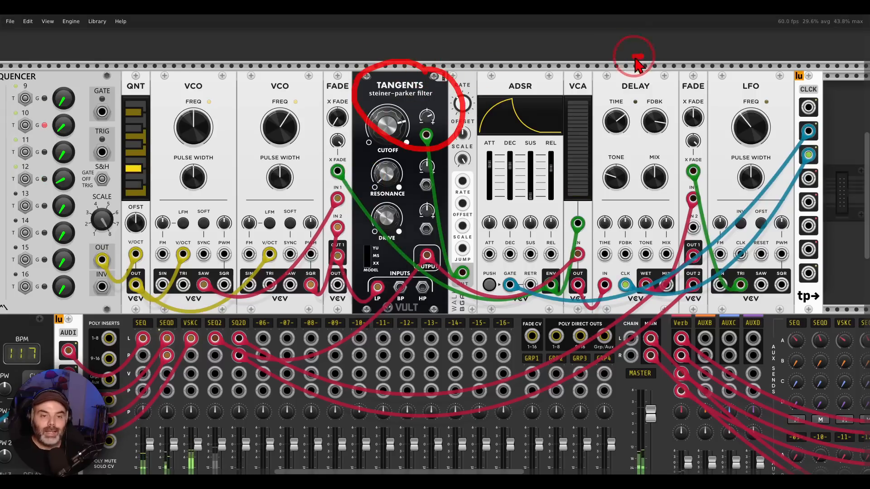
drag(633, 56, 651, 61)
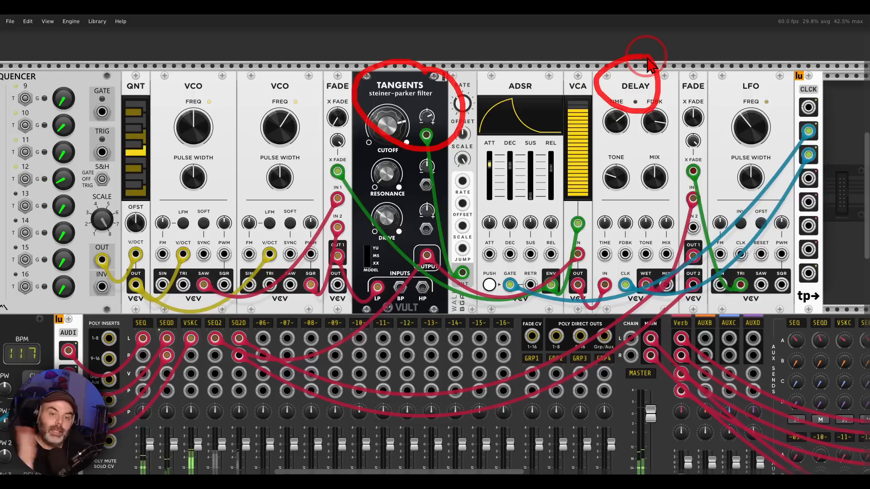
mouse_move(698, 72)
mouse_down()
mouse_move(701, 94)
mouse_move(703, 71)
mouse_up()
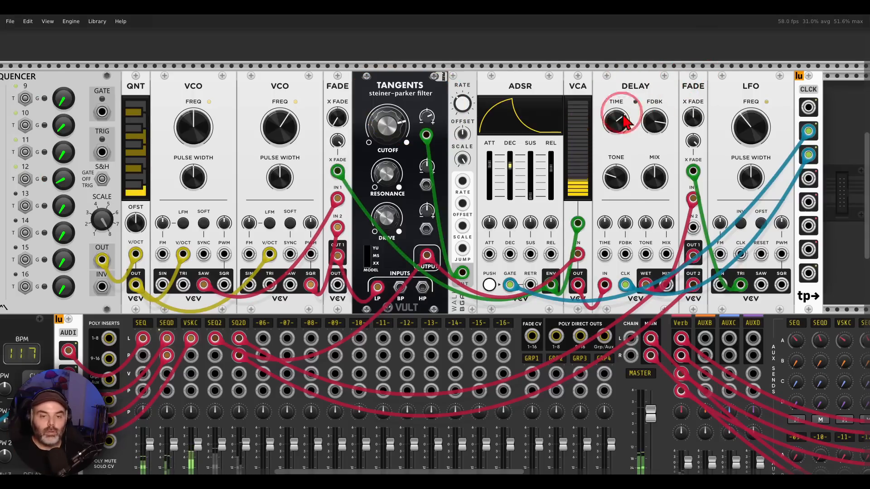
Step: Unmute the SEQ2 and SQ2D channels on the MixMaster
drag(258, 373, 340, 165)
click(297, 314)
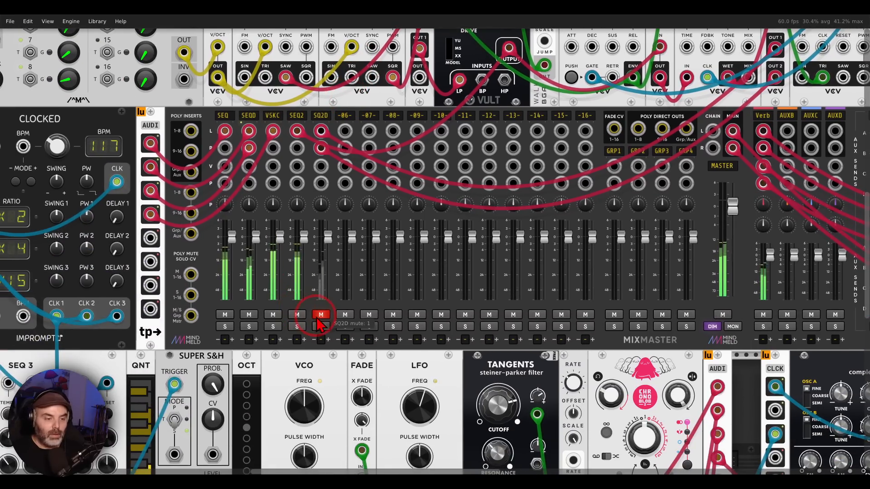
click(321, 314)
Step: Look over the whole rack while all the unmuted sequencer and drum channels play together
scroll(326, 323, down, 5)
scroll(415, 336, down, 3)
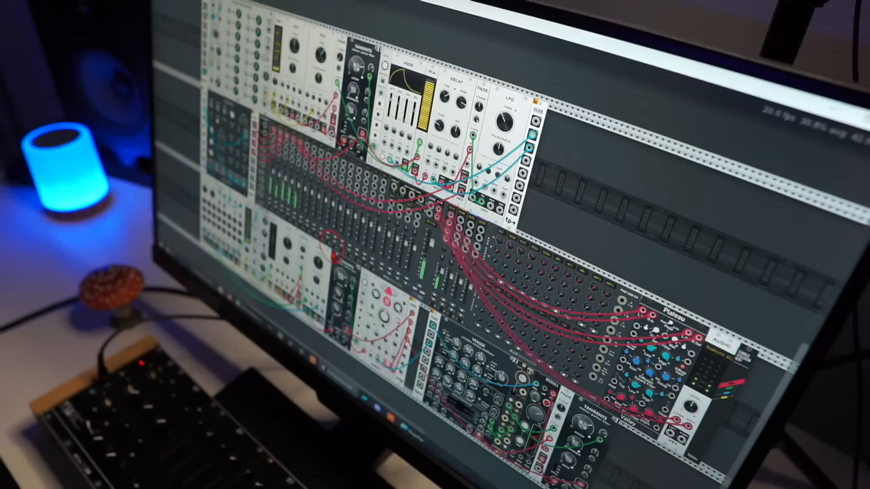
scroll(334, 257, up, 5)
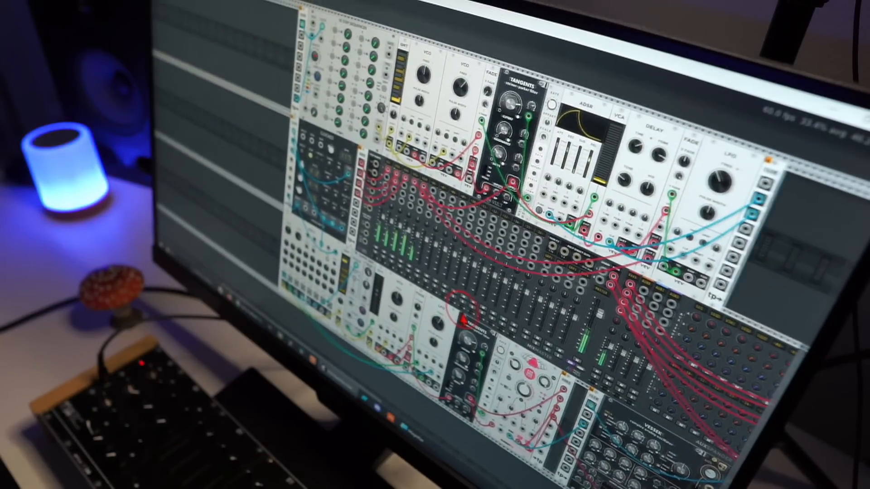
scroll(462, 320, up, 2)
drag(475, 327, 469, 335)
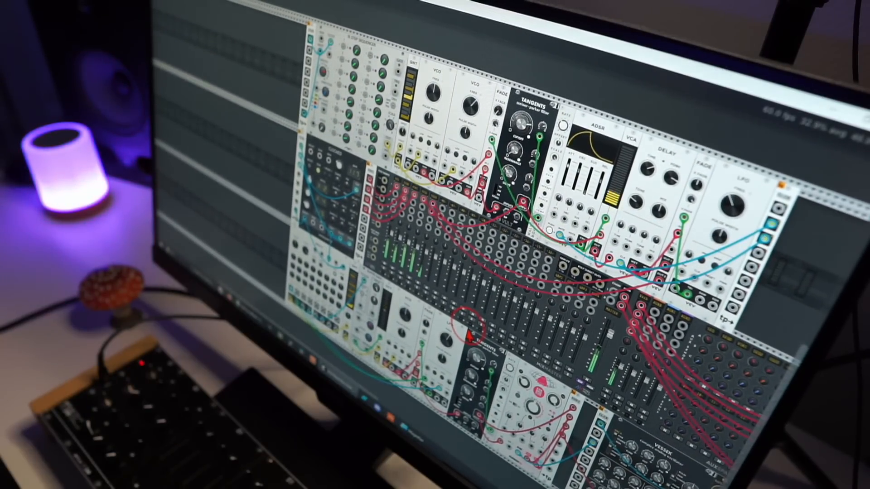
scroll(468, 335, up, 2)
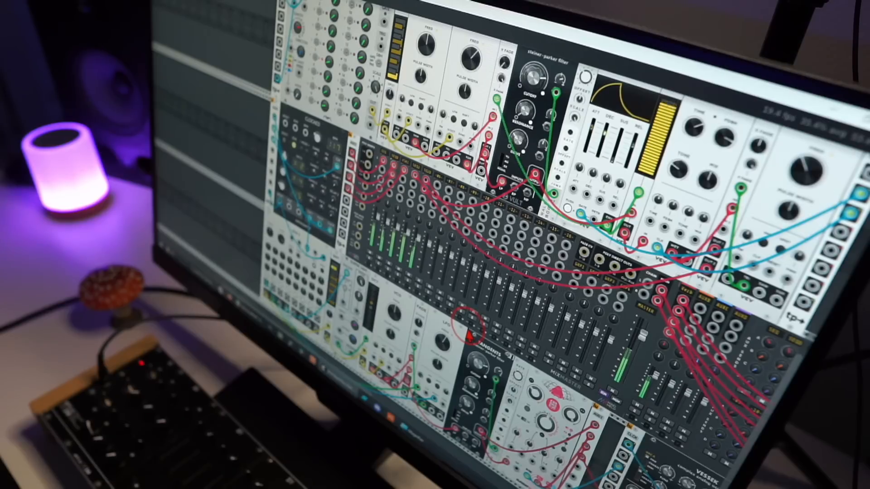
drag(467, 335, 455, 344)
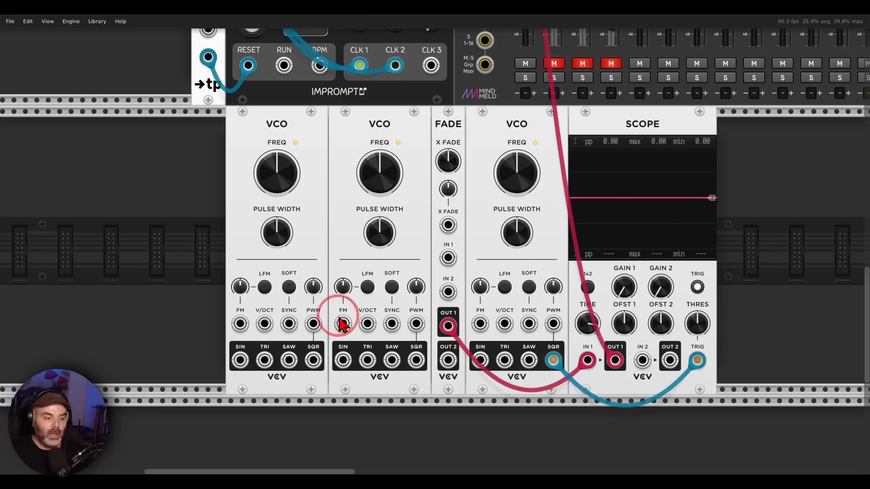
Step: Patch the first VCO's sine and second VCO's triangle into FADE, audition the crossfade at 0% and 100%, and reset it to 50%
drag(240, 360, 448, 258)
drag(441, 167, 437, 250)
scroll(436, 249, up, 1)
scroll(439, 165, down, 1)
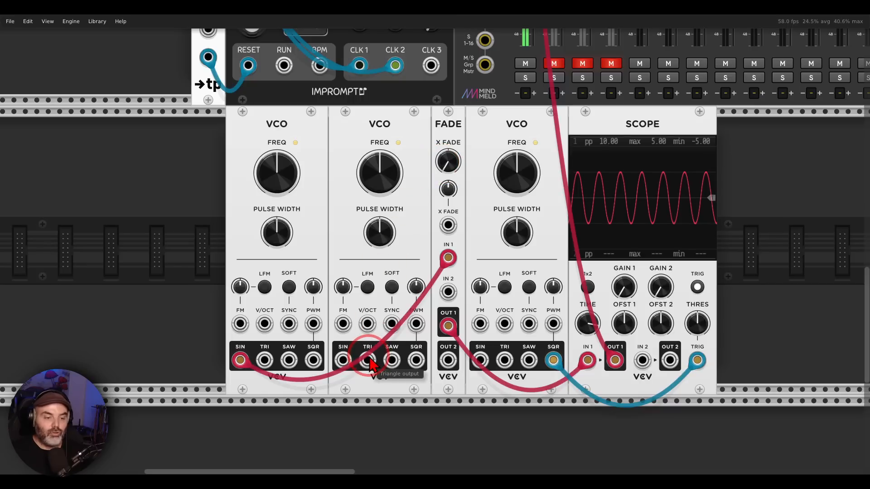
drag(368, 361, 448, 292)
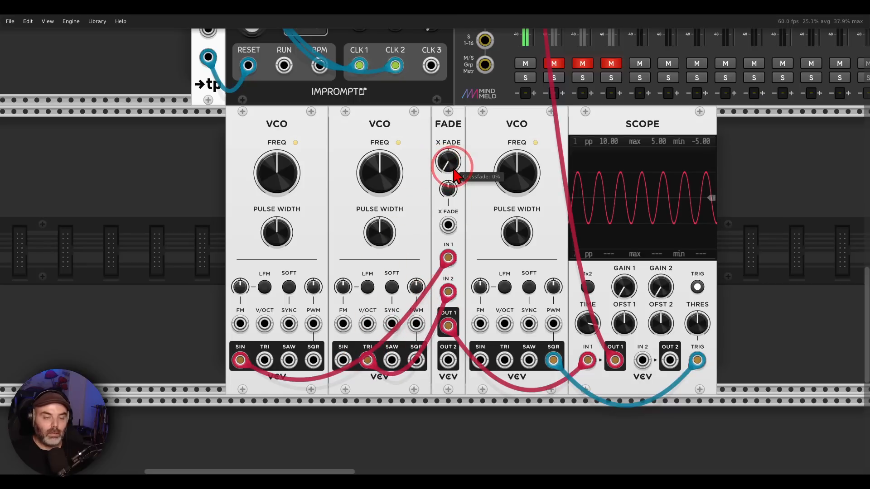
drag(455, 172, 434, 245)
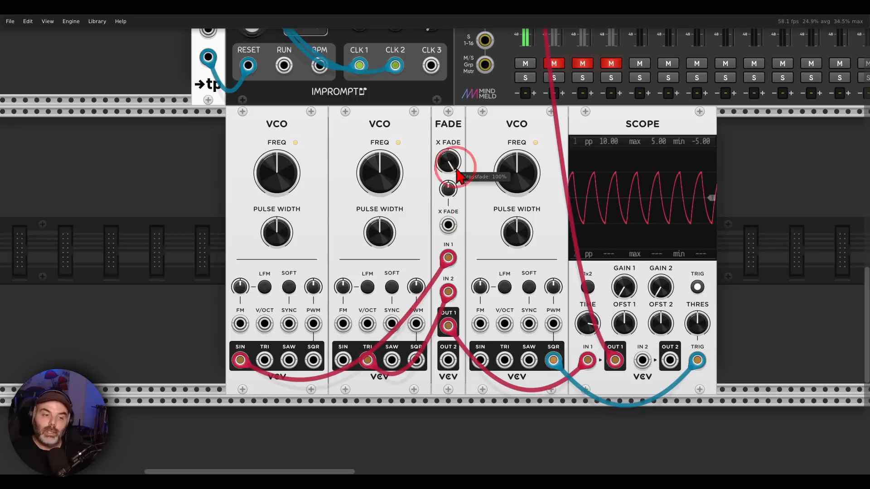
double_click(448, 162)
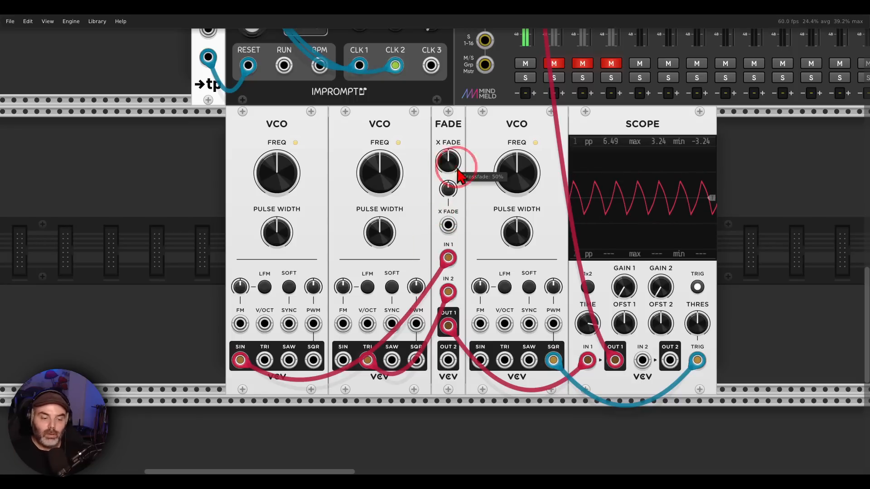
Step: Modulate FADE's crossfade at maximum CV with the third VCO's triangle, lowering that VCO's frequency and raising the first VCO's
drag(504, 360, 448, 226)
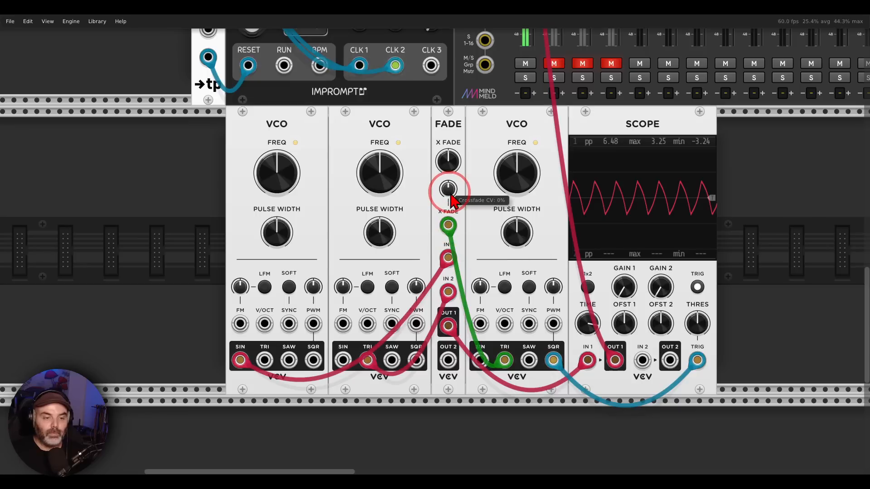
drag(451, 196, 435, 242)
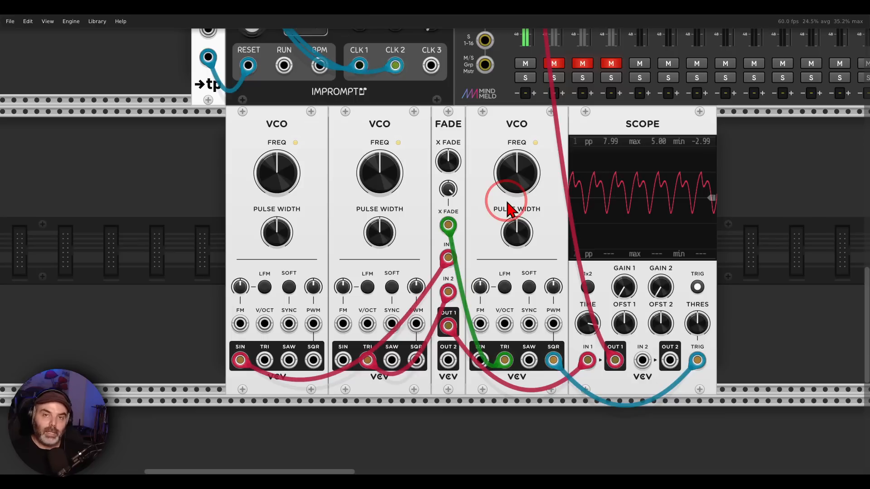
mouse_move(515, 189)
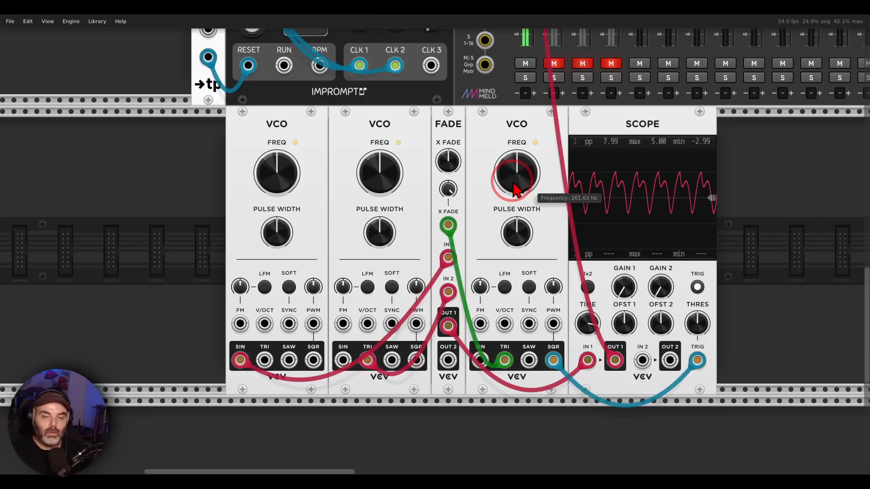
drag(515, 189, 430, 247)
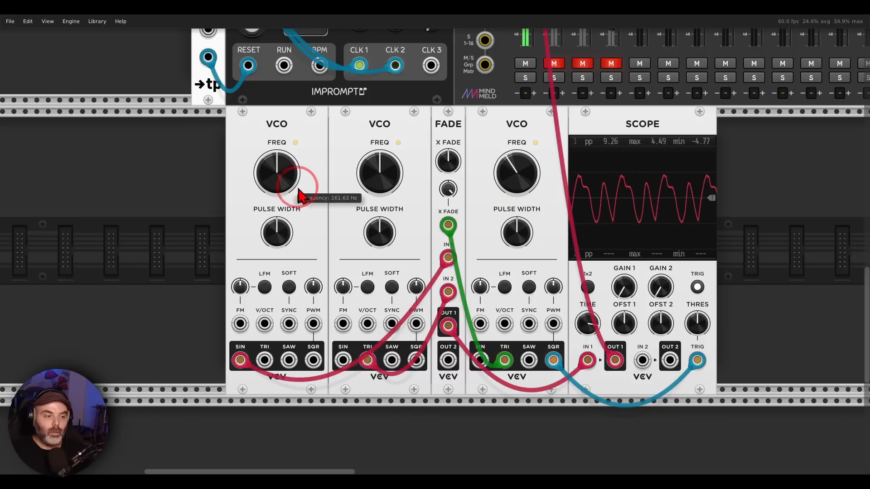
drag(309, 192, 429, 244)
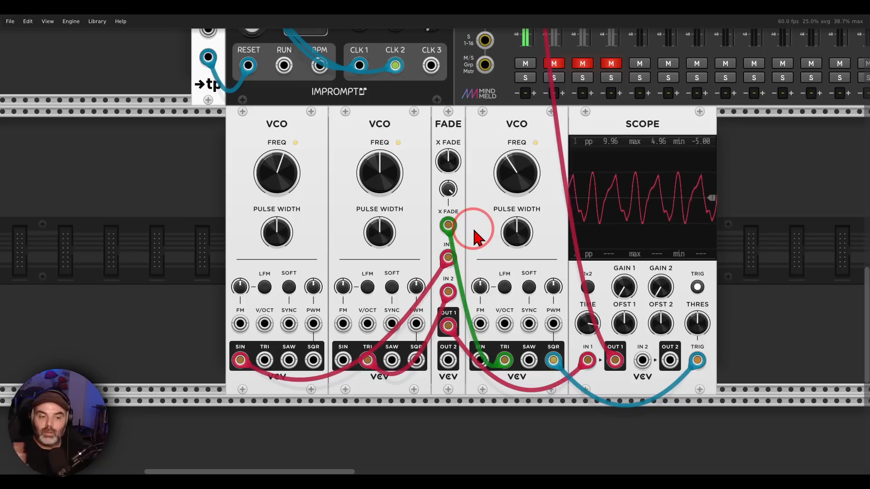
Step: Switch the crossfade modulation source to the third VCO's square output and try different pulse widths on it
drag(504, 360, 553, 360)
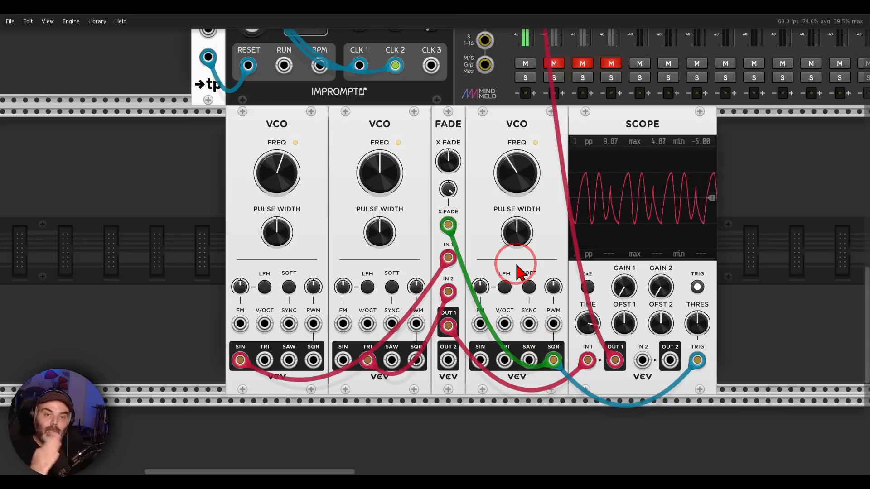
drag(515, 233, 431, 244)
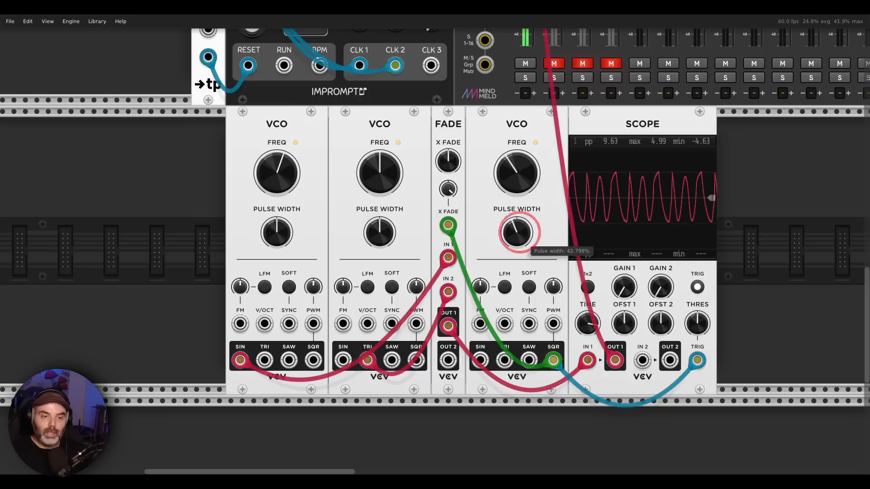
Step: Mute the DEMO channel and go to the SEQ 3 and BLEAK oscillator bass patch
click(522, 64)
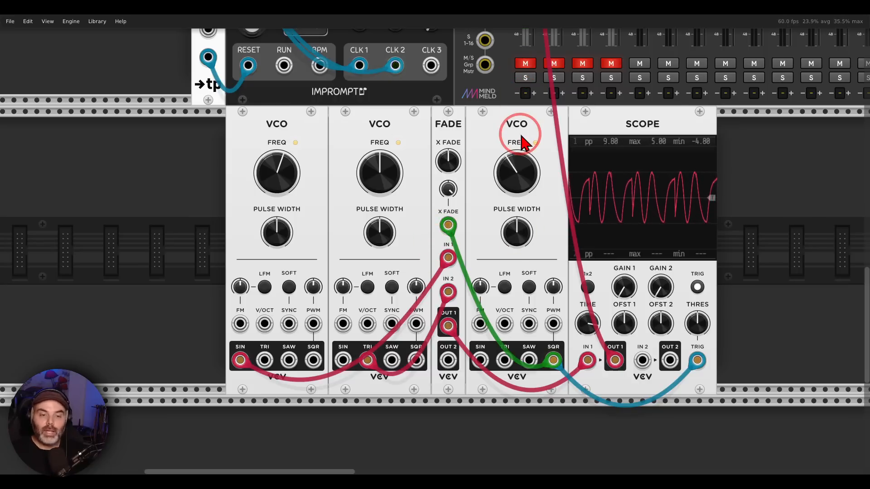
scroll(523, 143, up, 10)
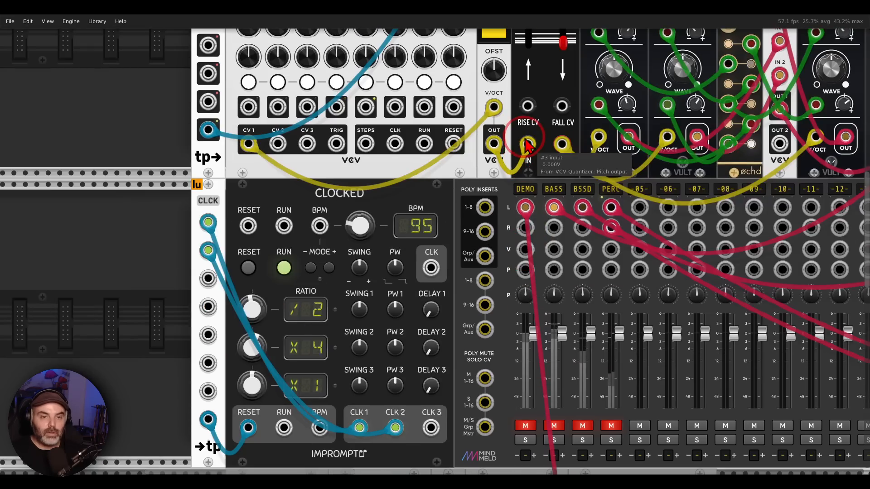
scroll(432, 123, down, 2)
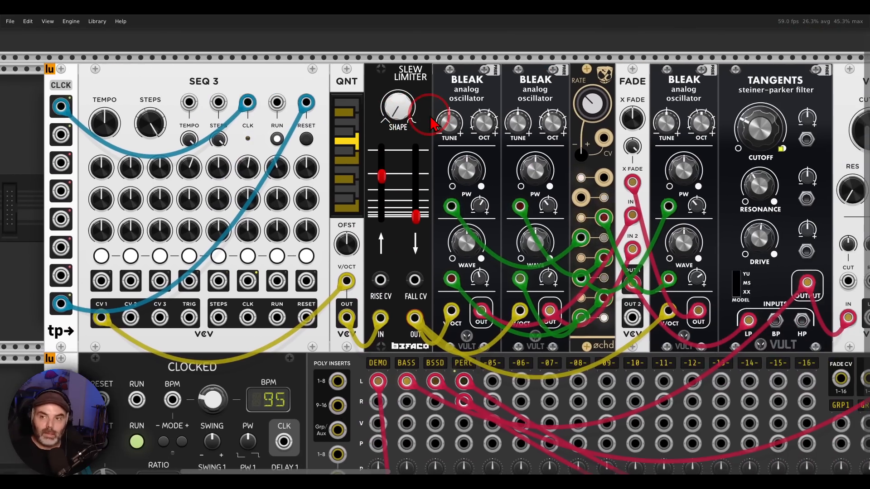
scroll(433, 123, down, 1)
drag(459, 114, 398, 92)
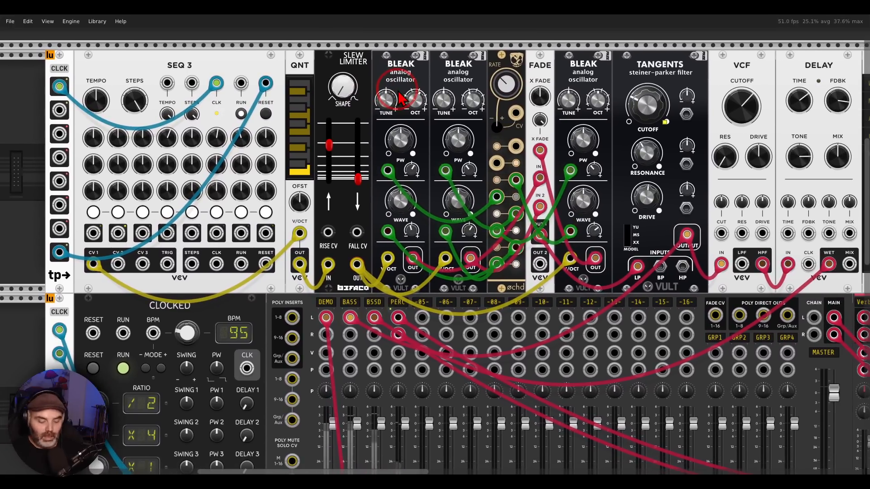
Step: Examine the bass patch, marking the BLEAK oscillators and the SEQ 3 sequencer that plays them
mouse_move(413, 55)
mouse_down()
mouse_move(374, 59)
mouse_move(415, 59)
mouse_move(476, 78)
mouse_move(465, 55)
mouse_up()
drag(581, 52, 601, 57)
mouse_move(204, 55)
mouse_down()
mouse_move(172, 97)
mouse_move(202, 59)
mouse_up()
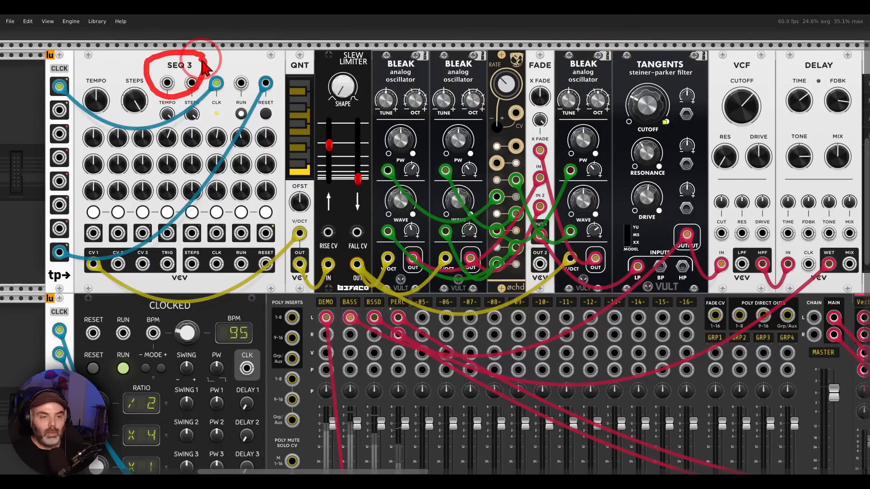
mouse_move(202, 60)
mouse_down()
mouse_move(360, 57)
mouse_move(385, 68)
mouse_move(453, 63)
mouse_move(525, 39)
mouse_move(574, 68)
mouse_up()
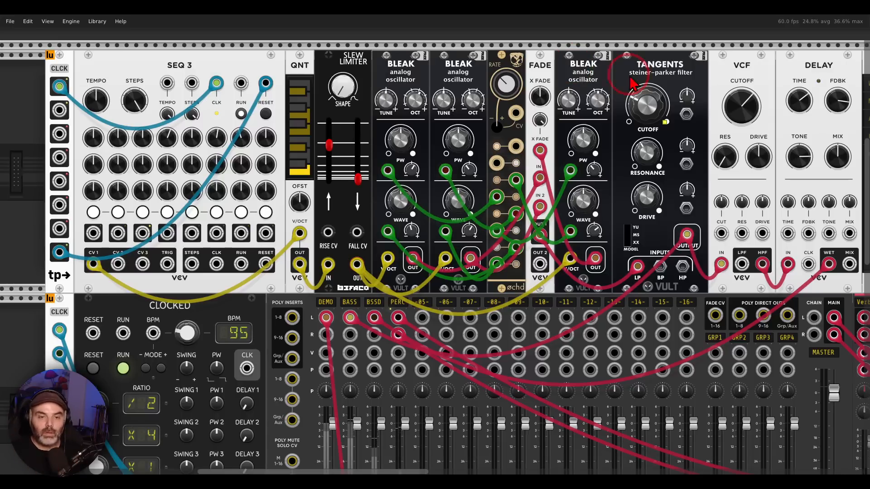
Step: Unmute the BASS and BSSD channels on the MixMaster and return to the bass patch
scroll(362, 408, down, 2)
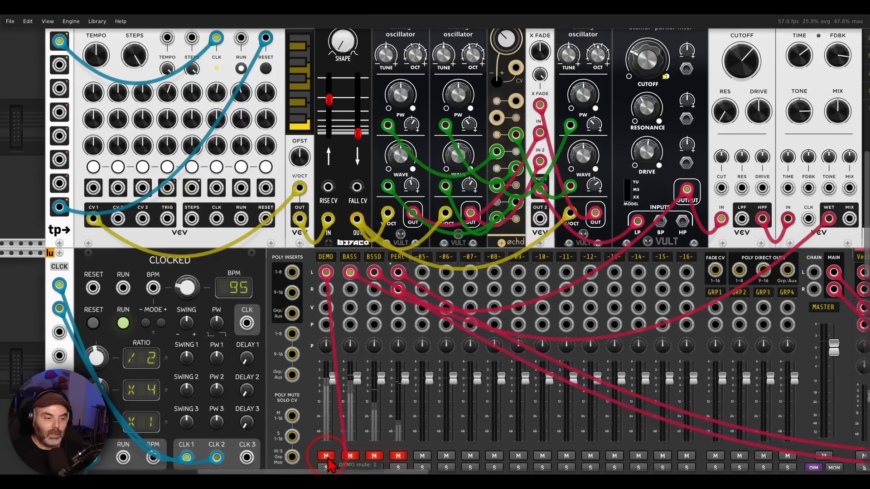
scroll(470, 324, up, 3)
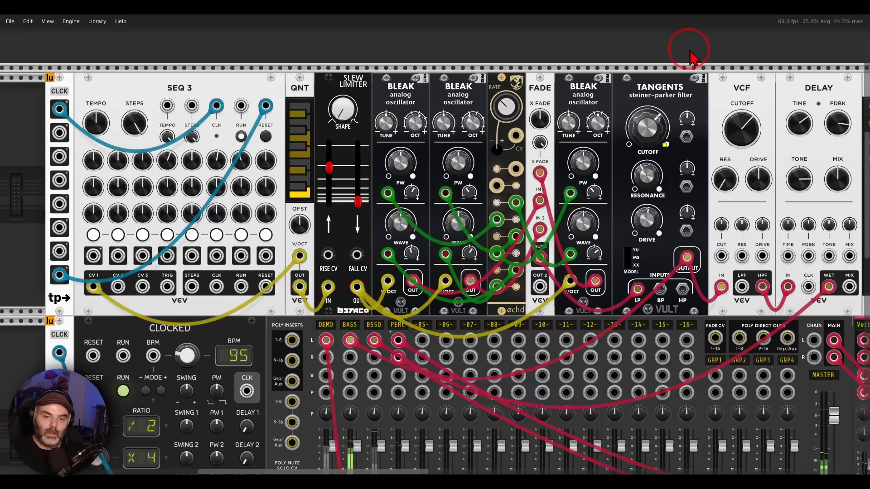
scroll(354, 425, down, 5)
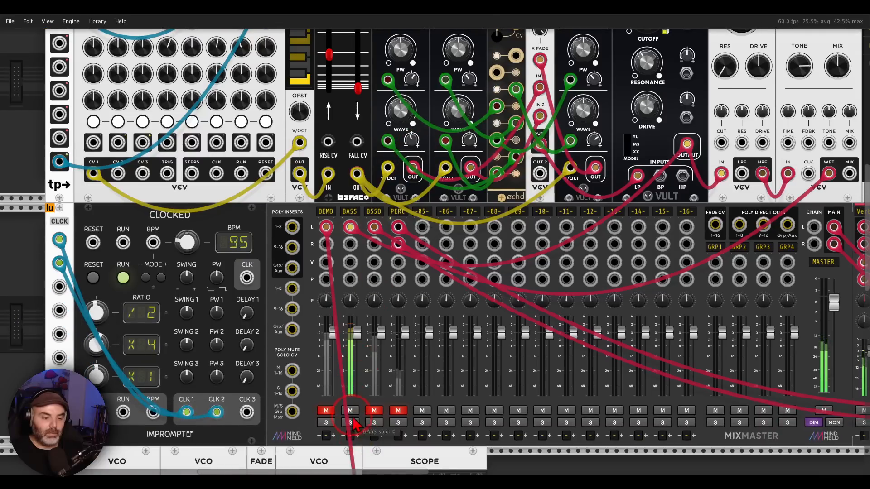
scroll(508, 301, up, 6)
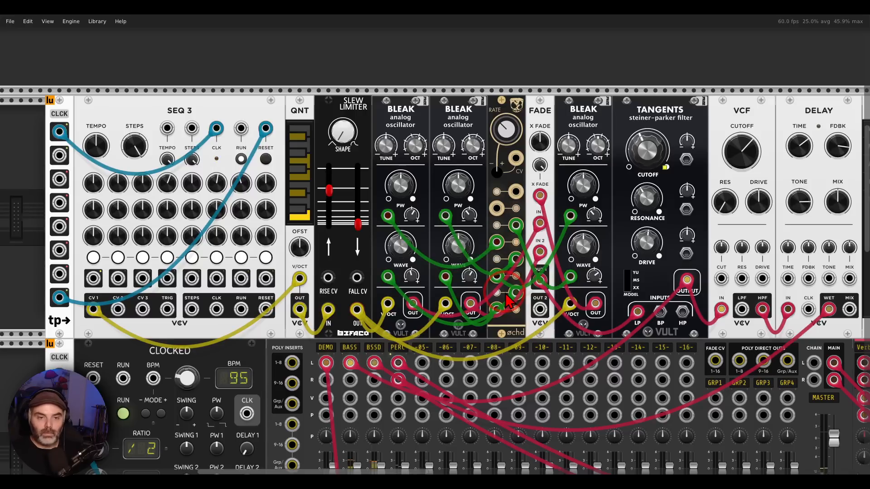
Step: Examine the percussion voice, tracing the VCO outputs into FADE and on to the SPANK drum envelope
drag(679, 253, 312, 241)
drag(647, 239, 158, 232)
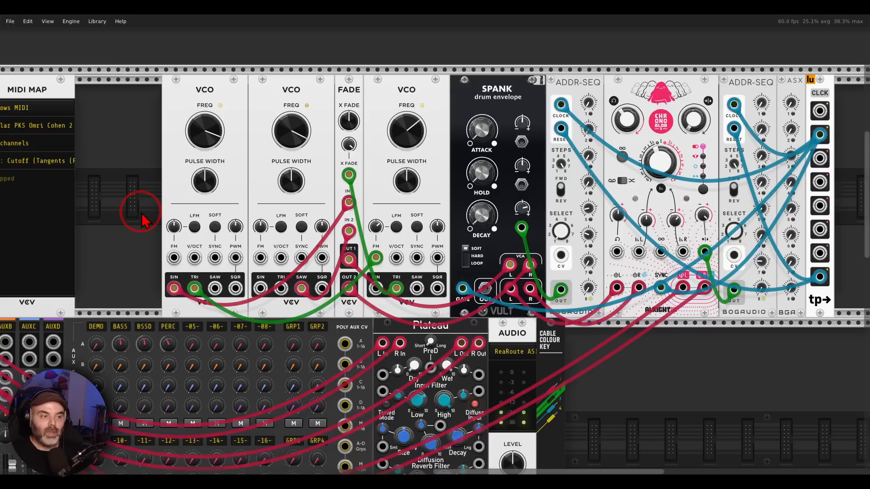
mouse_move(413, 64)
mouse_down()
mouse_move(174, 126)
mouse_move(421, 78)
mouse_up()
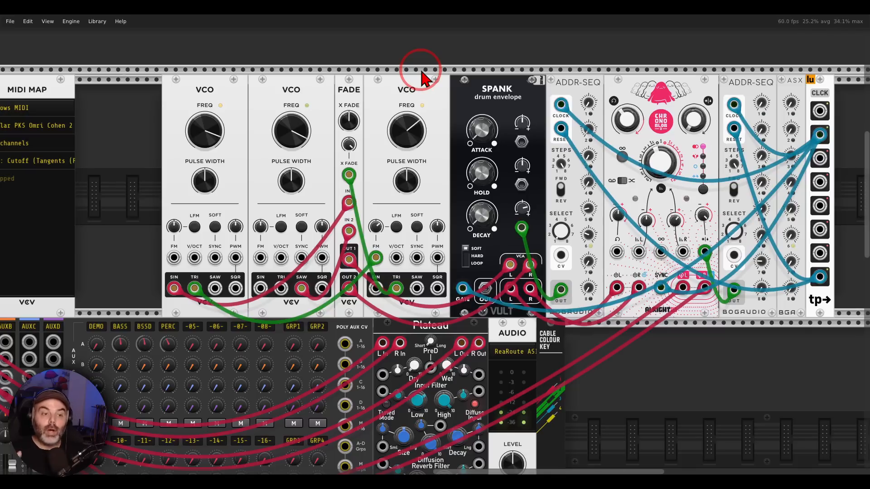
mouse_move(361, 248)
mouse_down()
mouse_move(328, 265)
mouse_move(349, 312)
mouse_move(366, 284)
mouse_move(363, 259)
mouse_up()
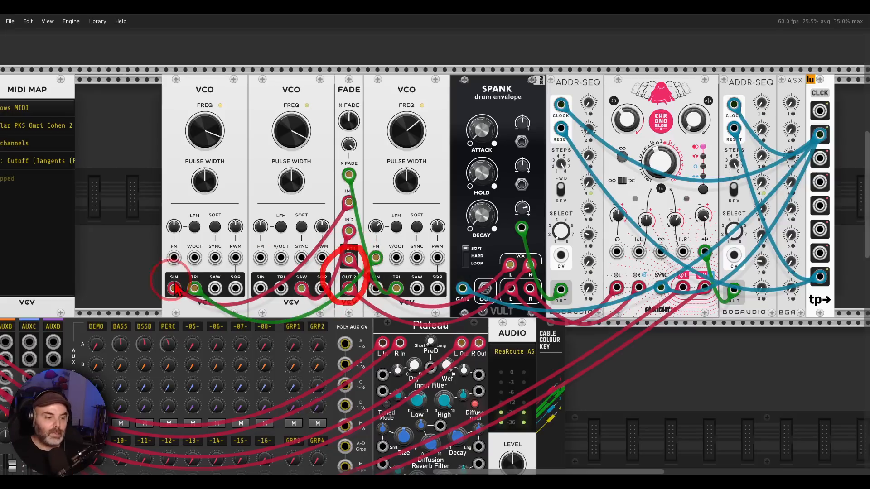
mouse_move(194, 277)
mouse_down()
mouse_move(167, 311)
mouse_move(202, 275)
mouse_up()
mouse_move(312, 284)
mouse_down()
mouse_move(288, 315)
mouse_move(313, 283)
mouse_up()
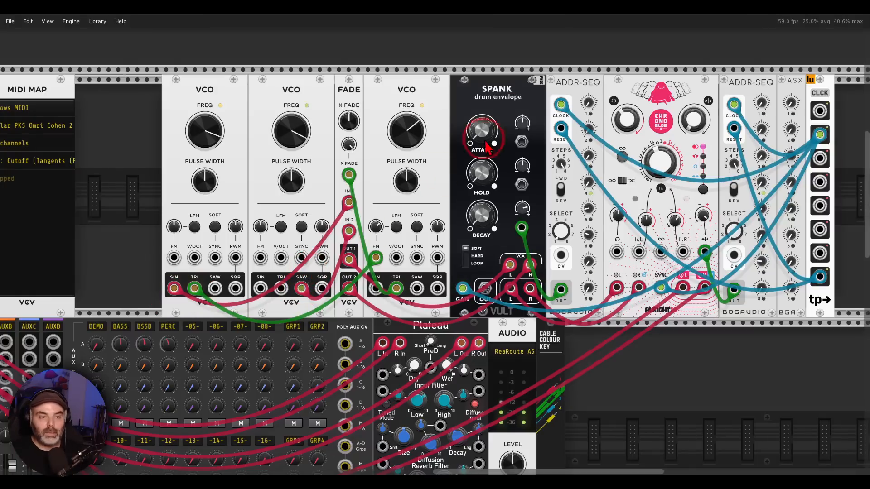
mouse_move(537, 68)
mouse_down()
mouse_move(435, 84)
mouse_move(539, 66)
mouse_move(528, 66)
mouse_up()
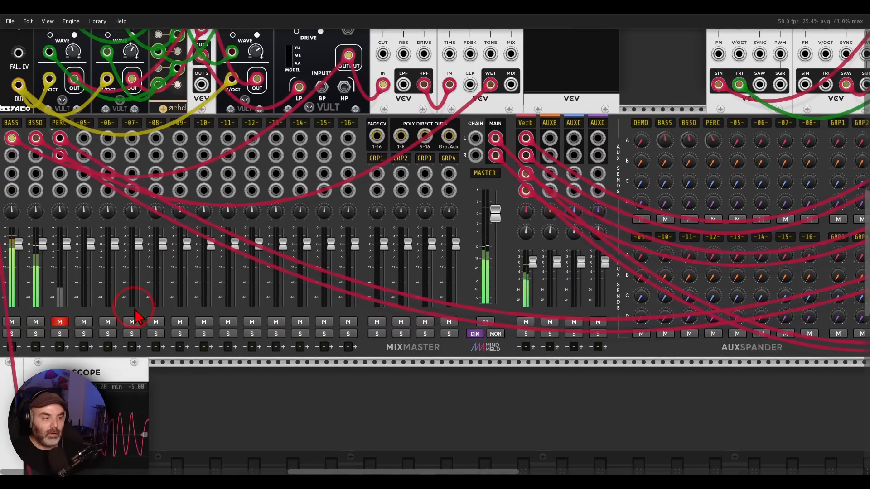
Step: Unmute the PERC channel on the MixMaster and return to the percussion voice
click(67, 324)
drag(126, 288, 488, 488)
scroll(435, 272, down, 1)
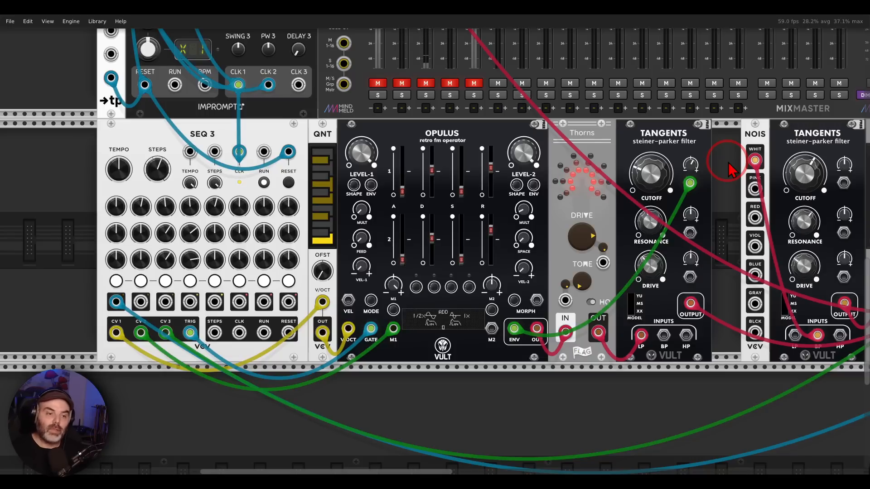
Step: Examine the synth voice, marking SEQ 3 and the path through OPULUS and Thorns into the first TANGENTS filter
mouse_move(217, 123)
mouse_down()
mouse_move(238, 156)
mouse_move(343, 128)
mouse_move(394, 128)
mouse_move(385, 140)
mouse_up()
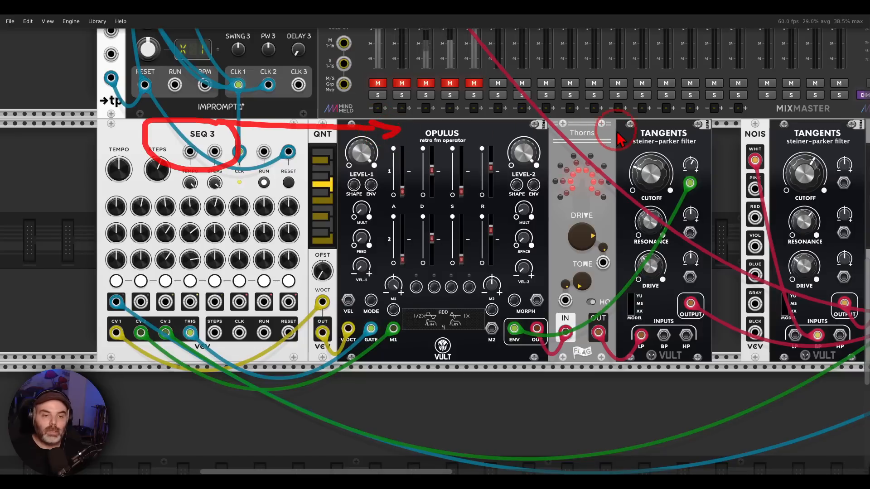
mouse_move(596, 122)
mouse_down()
mouse_move(565, 120)
mouse_move(600, 121)
mouse_up()
mouse_move(675, 118)
mouse_down()
mouse_move(643, 120)
mouse_move(656, 156)
mouse_move(689, 128)
mouse_up()
Step: Examine the noise voice, marking NOIS, the second TANGENTS filter and the FADE that blends it with the synth voice
drag(716, 171, 300, 170)
mouse_move(348, 125)
mouse_down()
mouse_move(330, 124)
mouse_move(345, 139)
mouse_move(353, 126)
mouse_up()
drag(355, 128, 385, 132)
drag(372, 120, 377, 141)
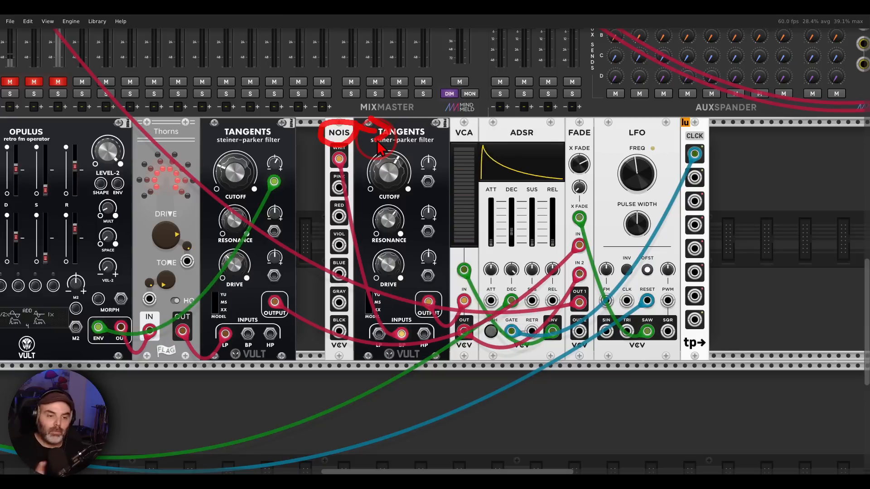
drag(428, 164, 434, 195)
drag(587, 159, 594, 188)
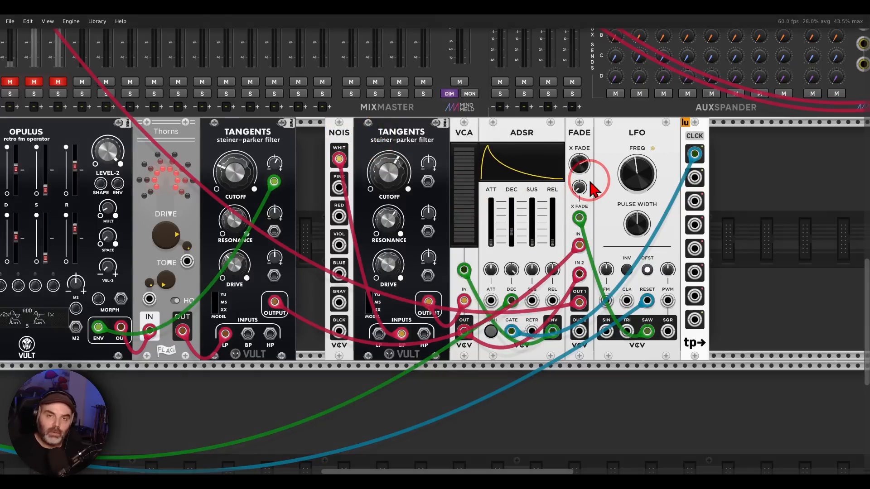
Step: Unmute the SEQ channel, then zero FADE's crossfade CV amount and set its crossfade to 0%
scroll(274, 137, left, 10)
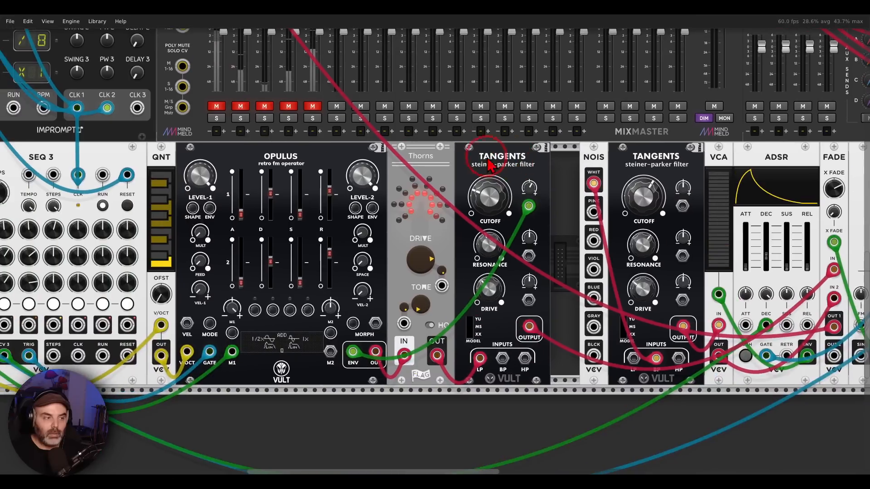
click(212, 106)
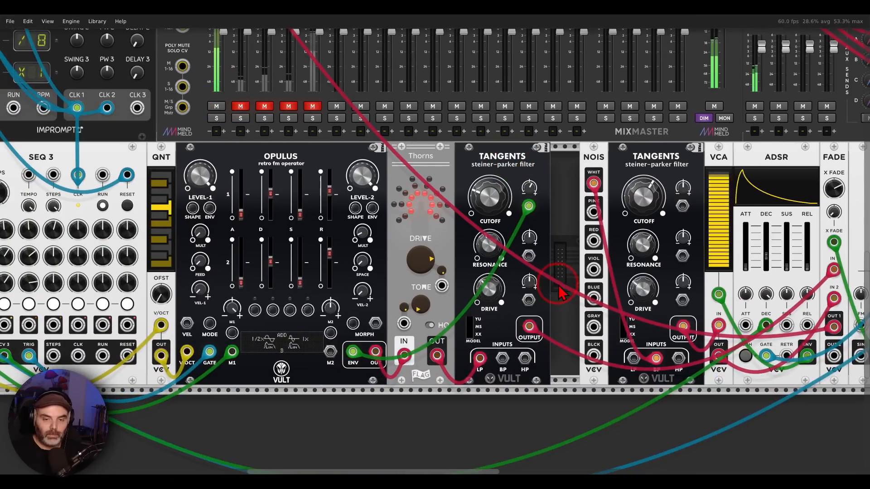
scroll(274, 251, right, 10)
scroll(274, 252, down, 2)
scroll(273, 246, right, 1)
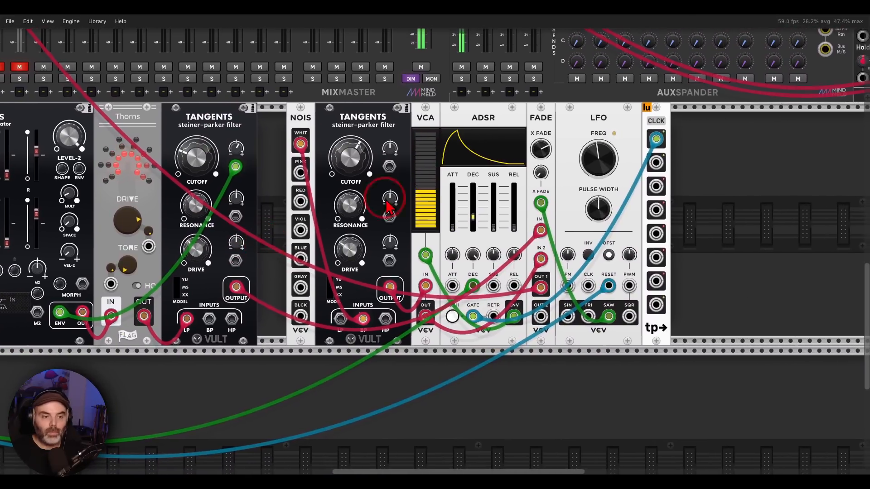
double_click(542, 173)
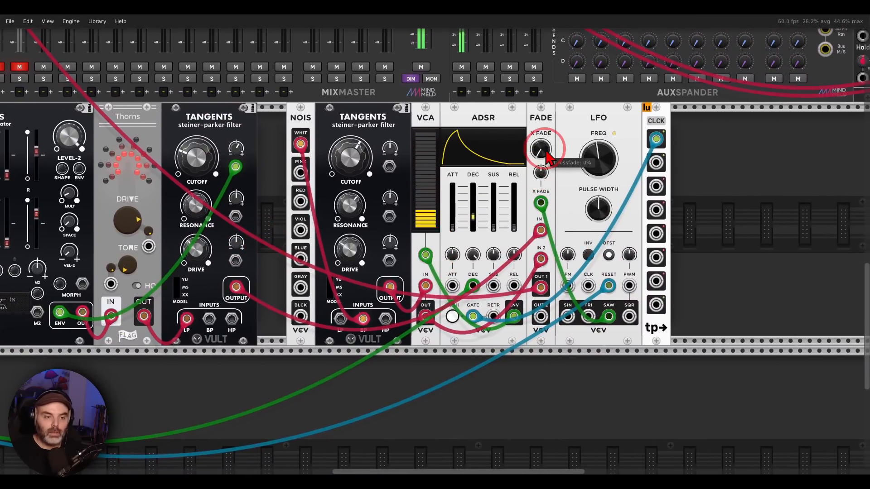
click(546, 143)
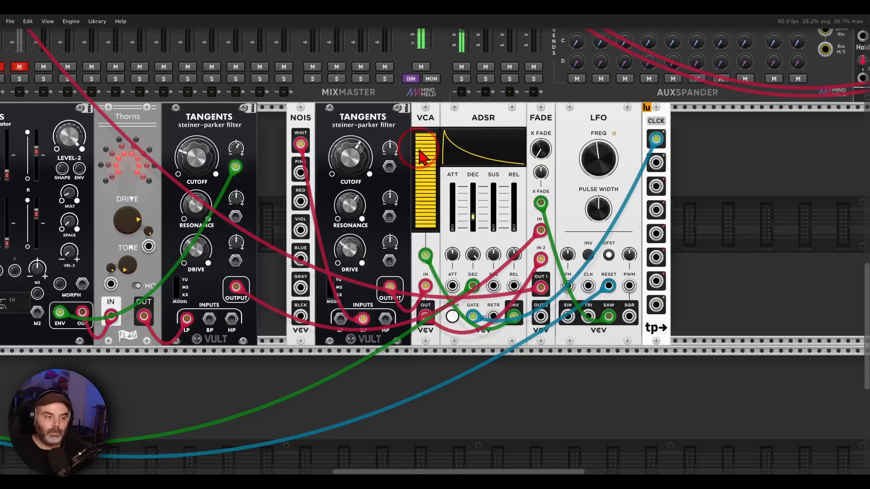
Step: Turn up the FADE crossfade and settle the first TANGENTS filter's cutoff modulation at about 0.216
drag(238, 150, 237, 131)
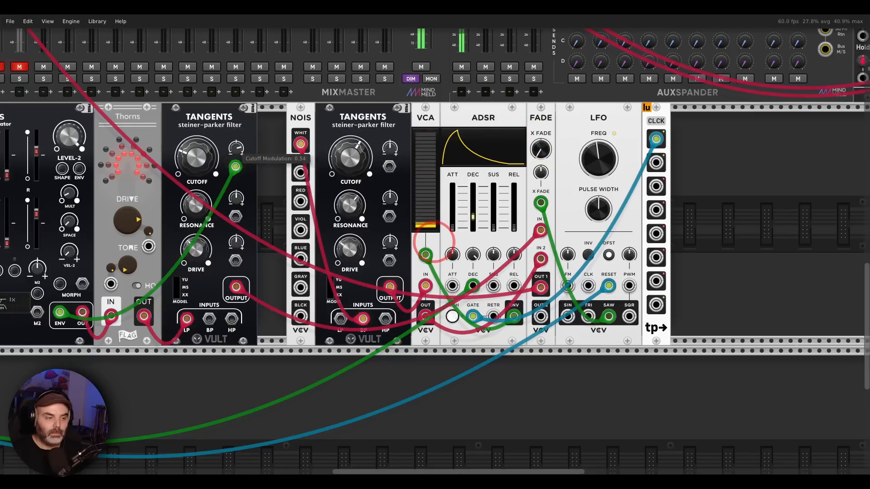
click(358, 131)
drag(542, 151, 543, 86)
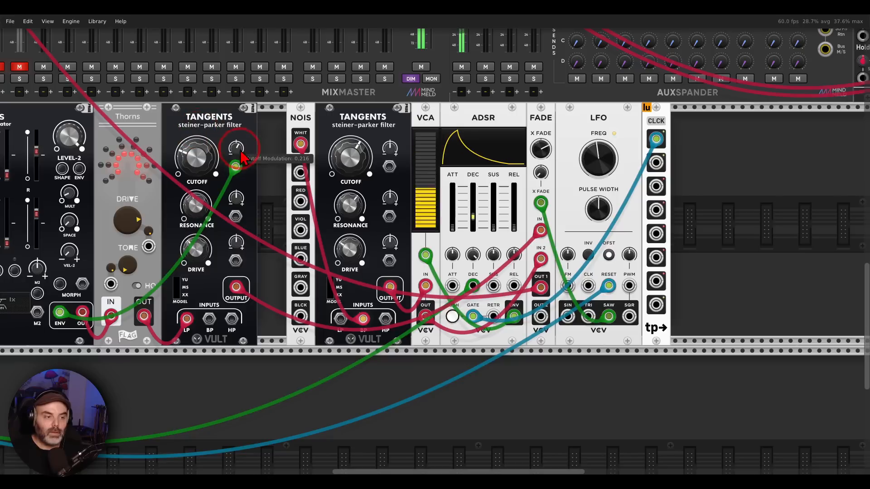
drag(236, 150, 704, 367)
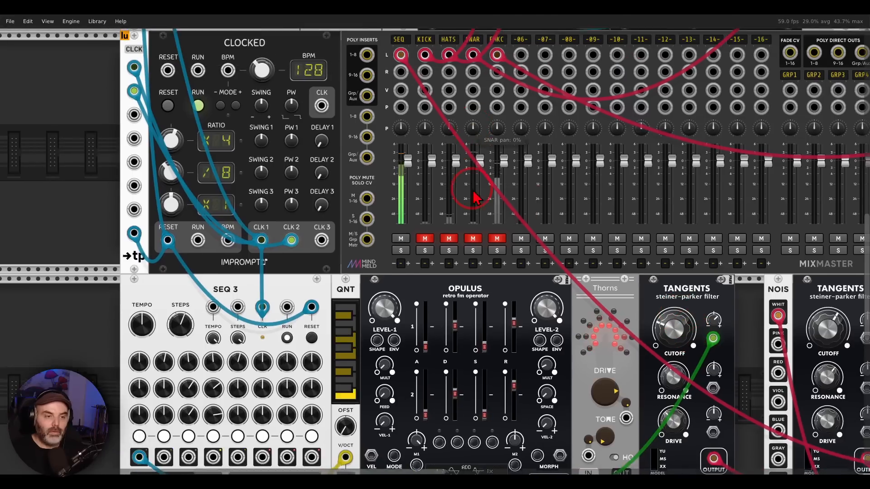
Step: Examine the drum patch, marking the zOù MAï sequencer and the TRUMMOR² and TRUMMOR drum synthesizers
drag(474, 117, 482, 352)
drag(502, 290, 459, 346)
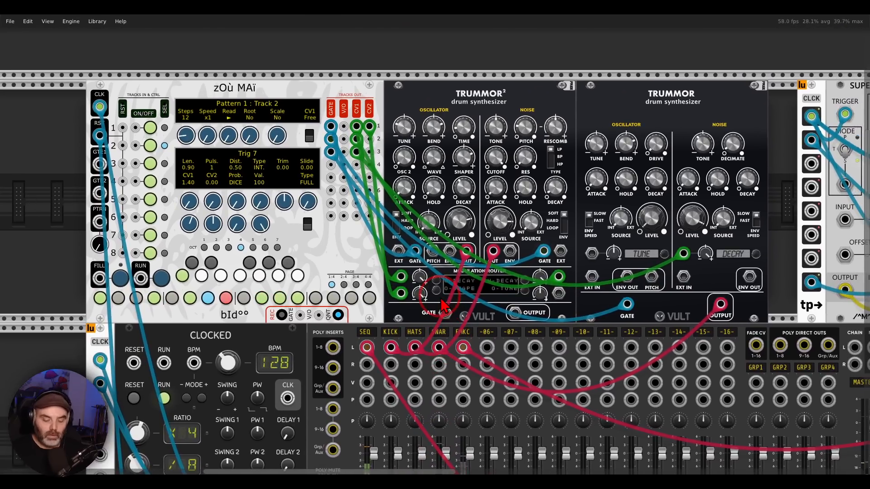
mouse_move(257, 64)
mouse_down()
mouse_move(278, 79)
mouse_move(254, 68)
mouse_up()
mouse_move(290, 74)
mouse_down()
mouse_move(397, 73)
mouse_move(422, 87)
mouse_up()
mouse_move(675, 75)
mouse_down()
mouse_move(740, 141)
mouse_move(739, 91)
mouse_up()
key(Escape)
Step: Unmute the KICK, HATS and SNAR channels on the MixMaster and return to the drum synthesizers
scroll(617, 151, down, 5)
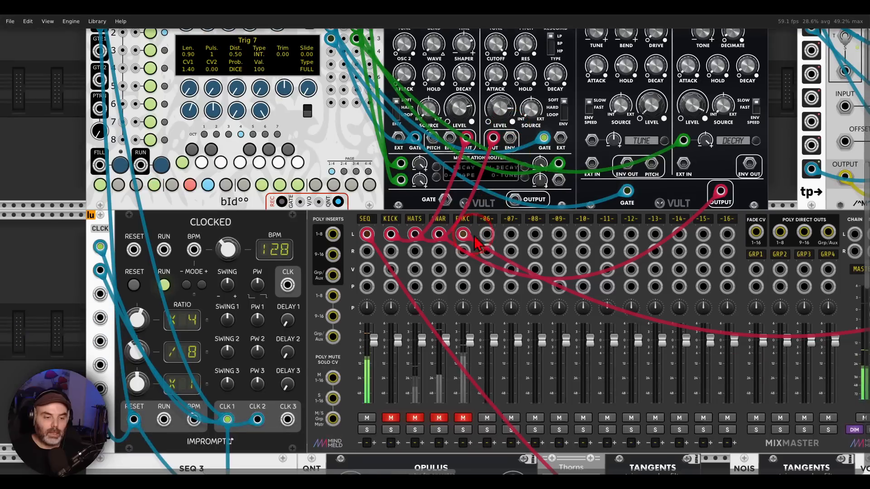
click(439, 418)
scroll(573, 282, up, 5)
scroll(572, 275, down, 1)
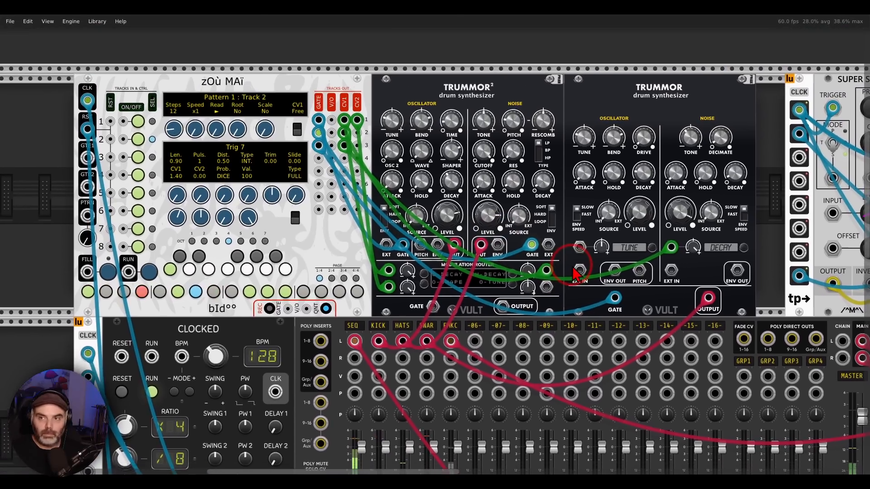
Step: Examine the FM-OP voice, marking the SUPER S&H module that supplies its pitches
scroll(647, 242, right, 1)
scroll(649, 248, right, 10)
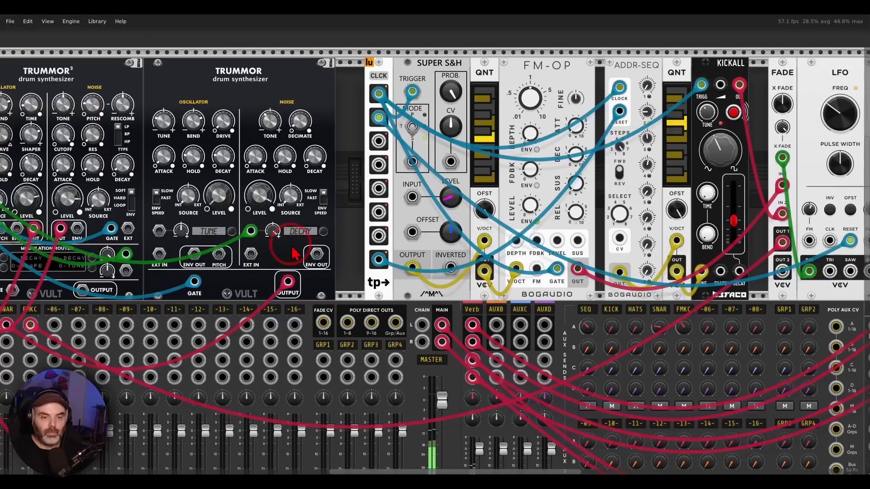
scroll(618, 242, right, 5)
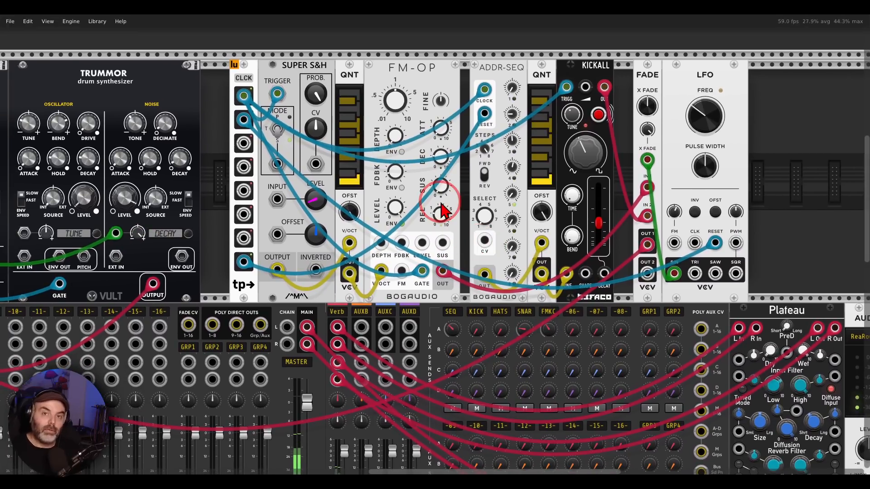
mouse_move(417, 43)
mouse_down()
mouse_move(383, 78)
mouse_move(450, 87)
mouse_move(424, 45)
mouse_up()
mouse_move(389, 93)
mouse_down()
mouse_move(314, 150)
mouse_move(337, 163)
mouse_up()
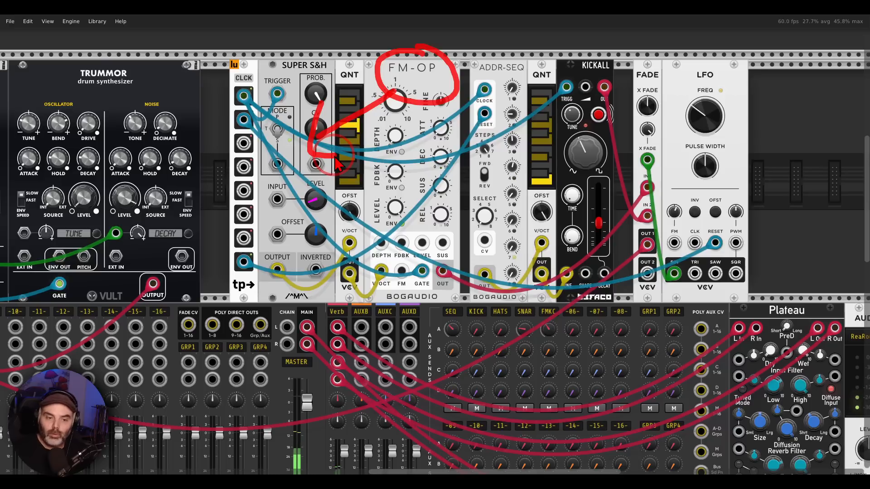
key(Escape)
Step: Examine the KICKALL voice, marking the ADDR-SEQ that plays it and the FADE that blends it with FM-OP
mouse_move(610, 49)
mouse_down()
mouse_move(569, 65)
mouse_move(572, 80)
mouse_move(526, 105)
mouse_move(521, 122)
mouse_move(540, 130)
mouse_up()
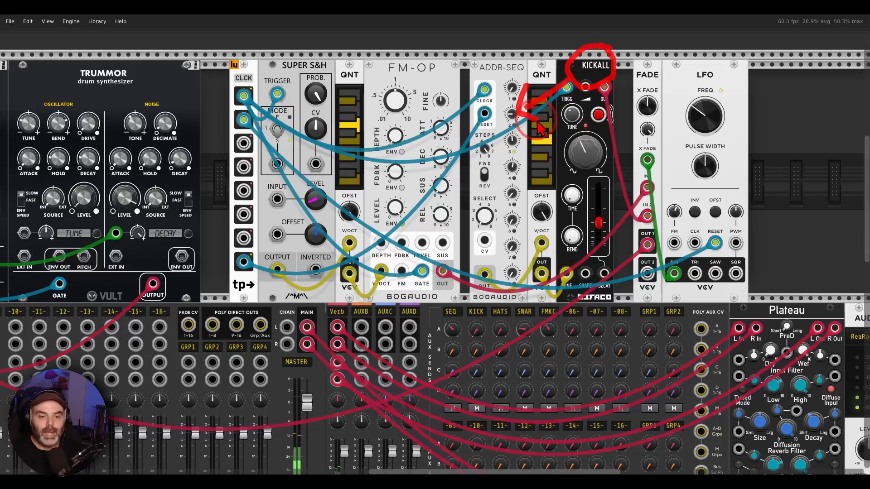
key(Escape)
drag(598, 188, 620, 186)
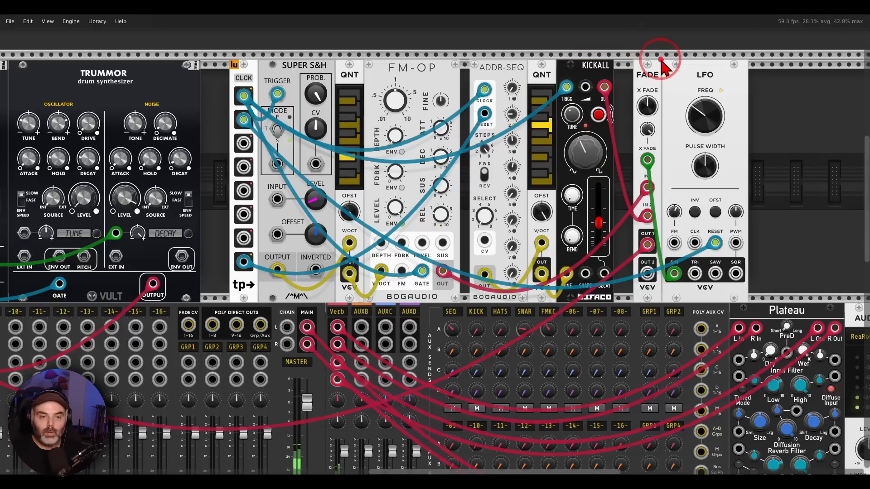
mouse_move(662, 59)
mouse_down()
mouse_move(657, 93)
mouse_move(668, 56)
mouse_up()
key(Escape)
Step: Unmute the FMKC channel on the MixMaster and bring the FM-OP, KICKALL and FADE modules back into view
drag(157, 292, 522, 138)
click(260, 358)
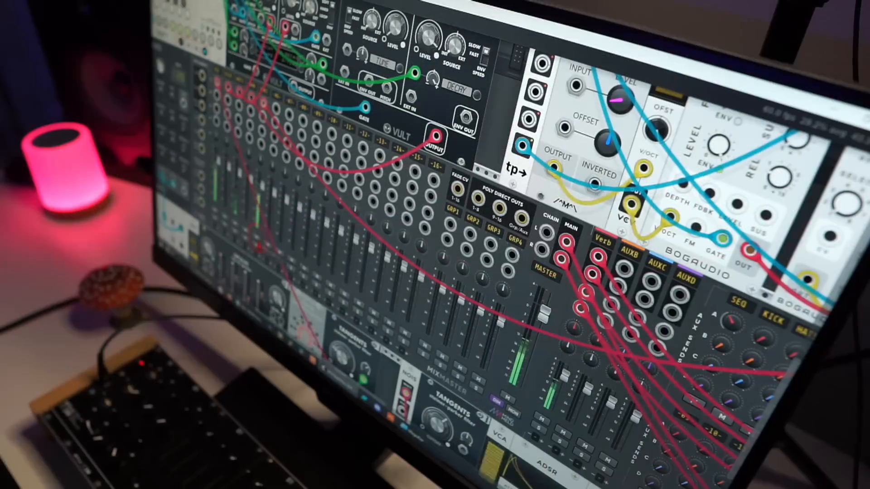
scroll(348, 289, down, 3)
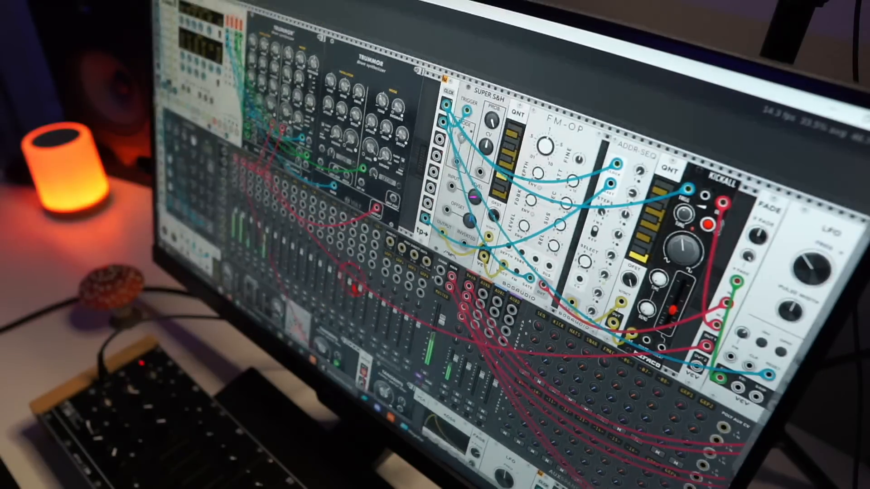
drag(352, 290, 355, 255)
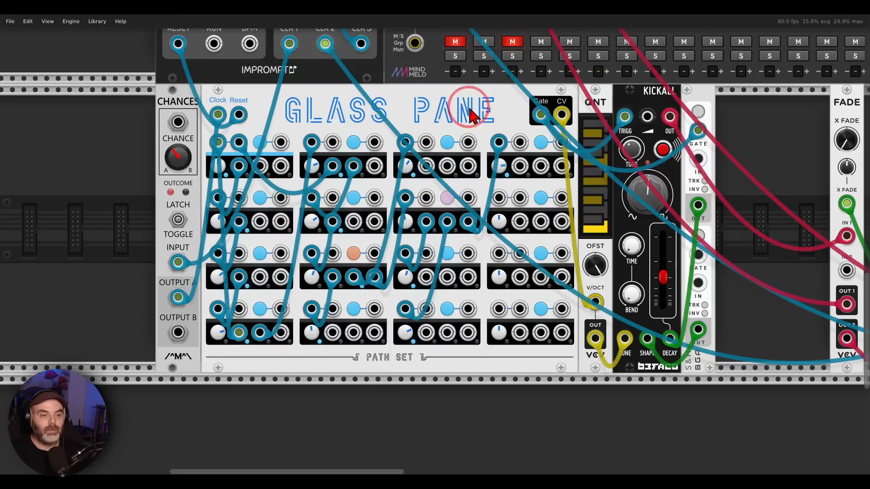
Step: Unmute the SEQ channel and examine the GLASS PANE patch through KICKALL to FADE, marking the crossfade knob
mouse_move(492, 80)
mouse_down()
mouse_move(292, 78)
mouse_move(435, 174)
mouse_move(498, 83)
mouse_move(495, 93)
mouse_up()
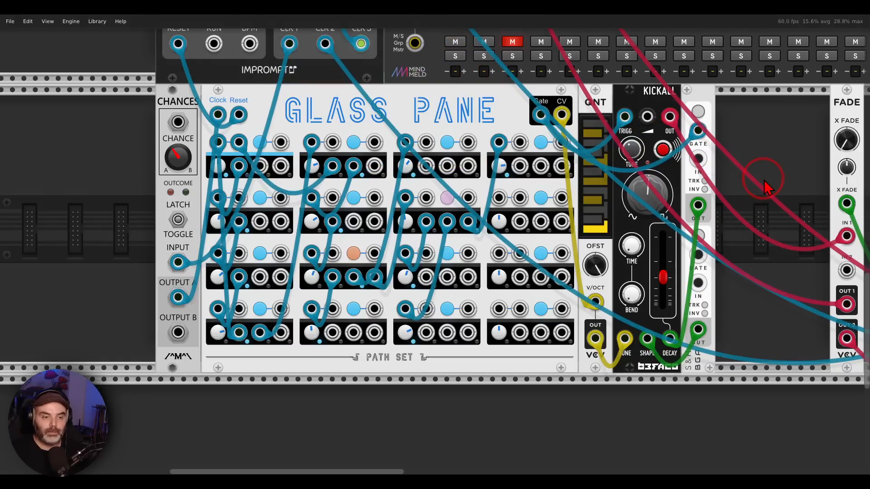
scroll(768, 181, right, 1)
drag(767, 180, 721, 175)
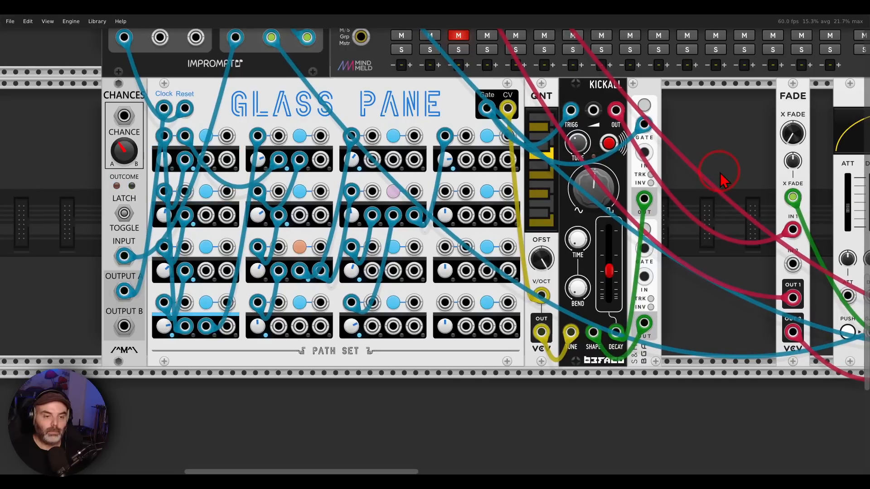
drag(721, 174, 437, 210)
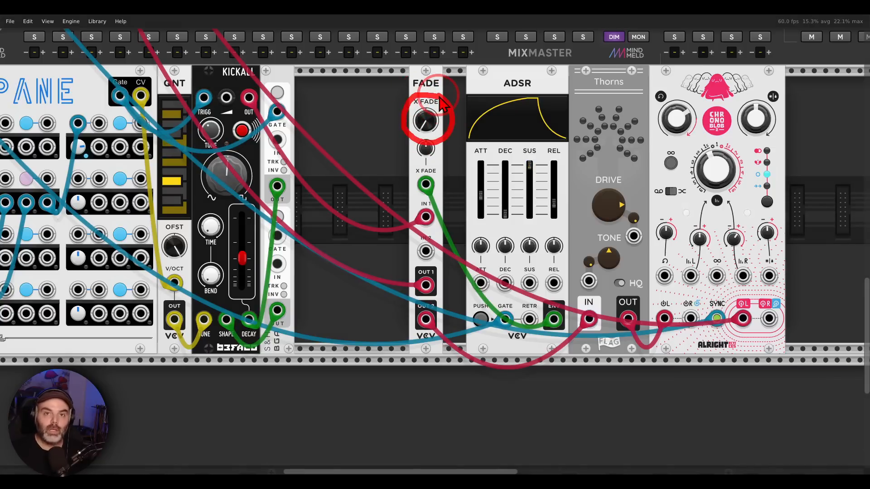
Step: Sweep the FADE crossfade up to about 14% and return it to 0%
mouse_move(433, 120)
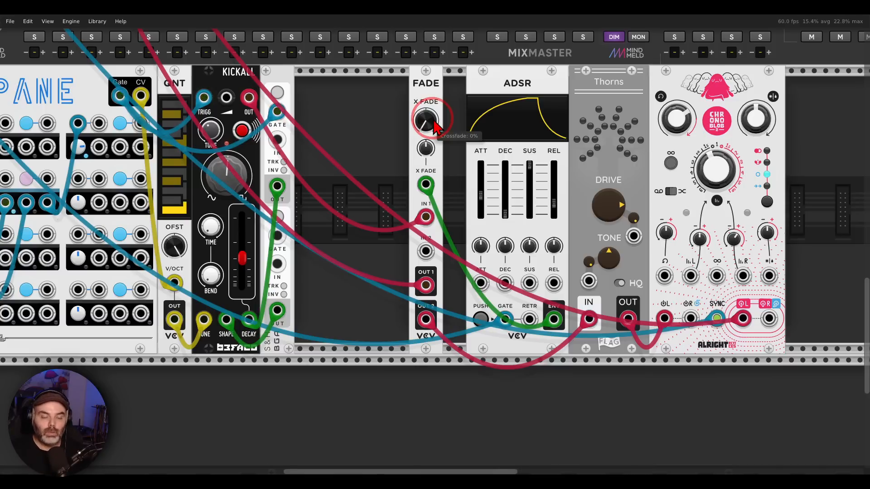
drag(427, 126, 427, 103)
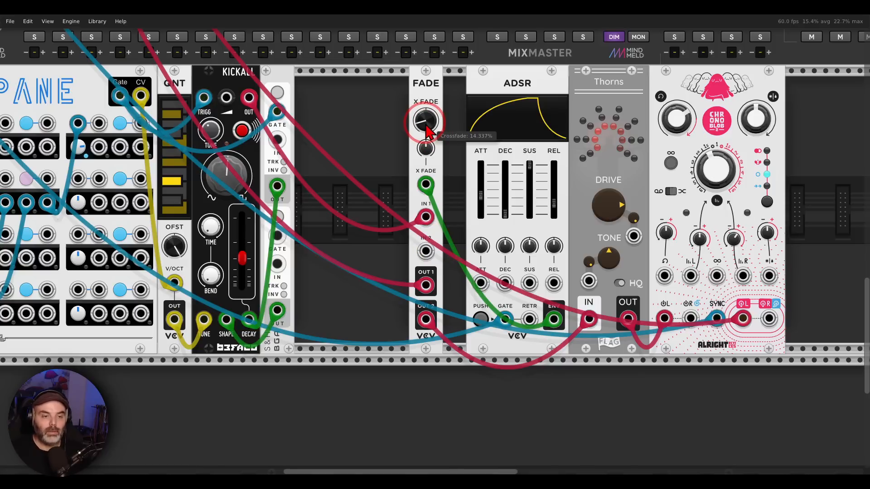
drag(428, 131, 432, 249)
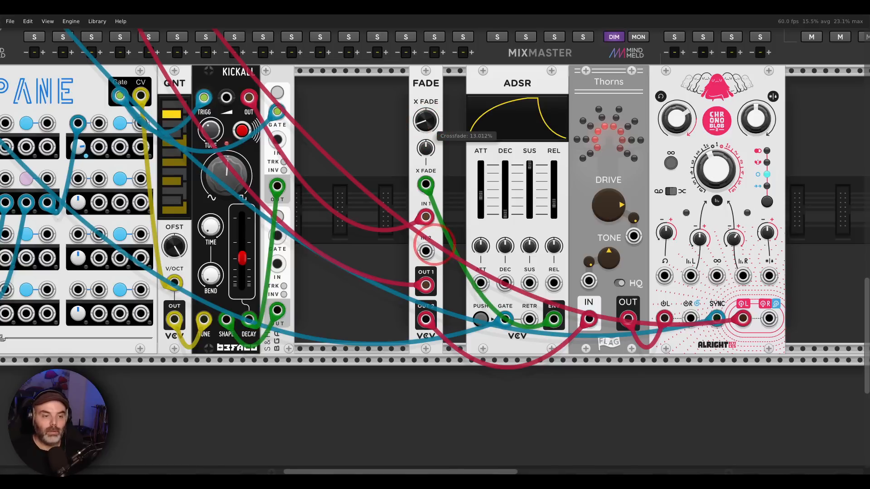
drag(426, 120, 425, 171)
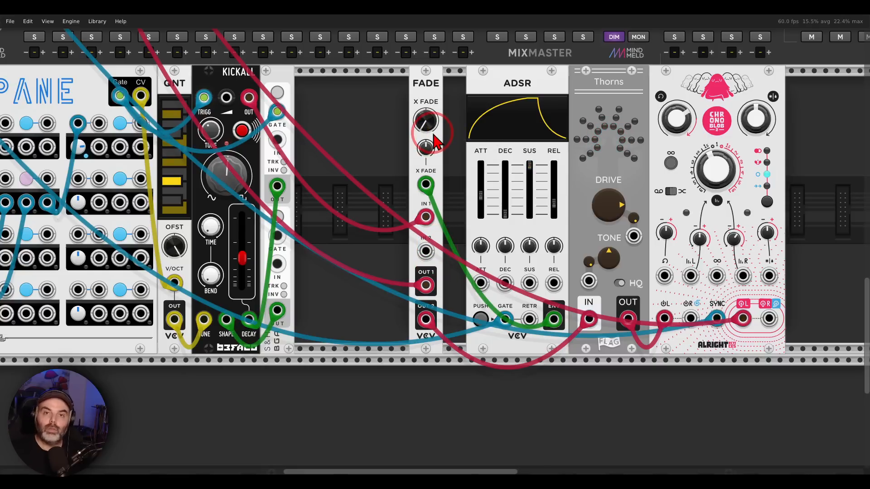
Step: Examine the ADSR envelope feeding FADE and turn up the crossfade CV amount
mouse_move(534, 73)
mouse_down()
mouse_move(520, 71)
mouse_move(542, 105)
mouse_move(539, 73)
mouse_up()
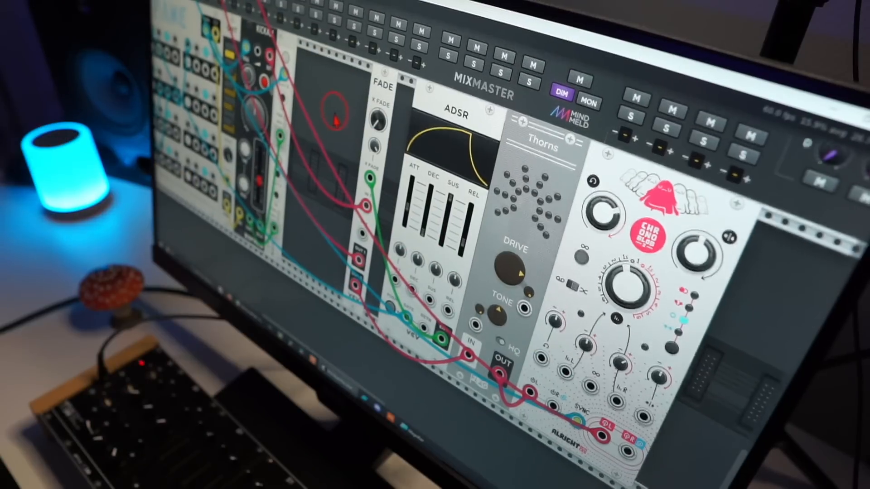
drag(336, 113, 349, 131)
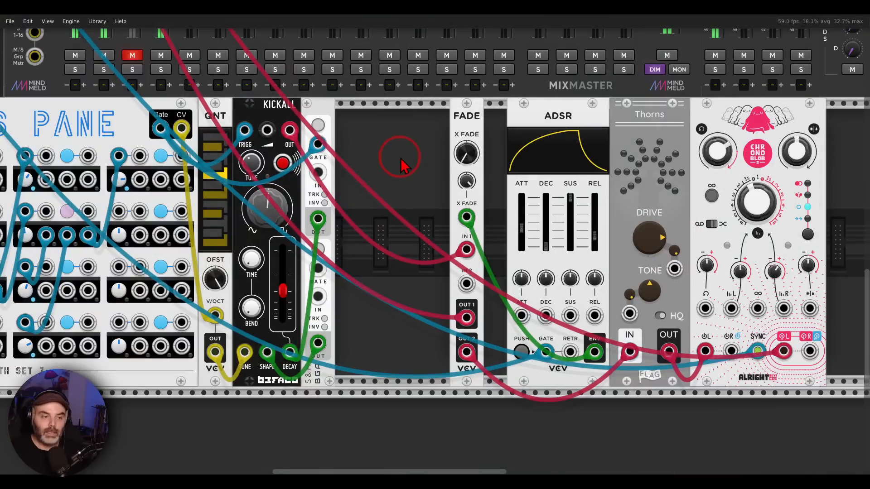
Step: Go to the bass voice, mark its BASAL oscillator, and unmute the BASS channel on the MixMaster
mouse_move(417, 165)
mouse_down()
mouse_move(542, 269)
mouse_move(711, 380)
mouse_up()
drag(431, 135, 541, 371)
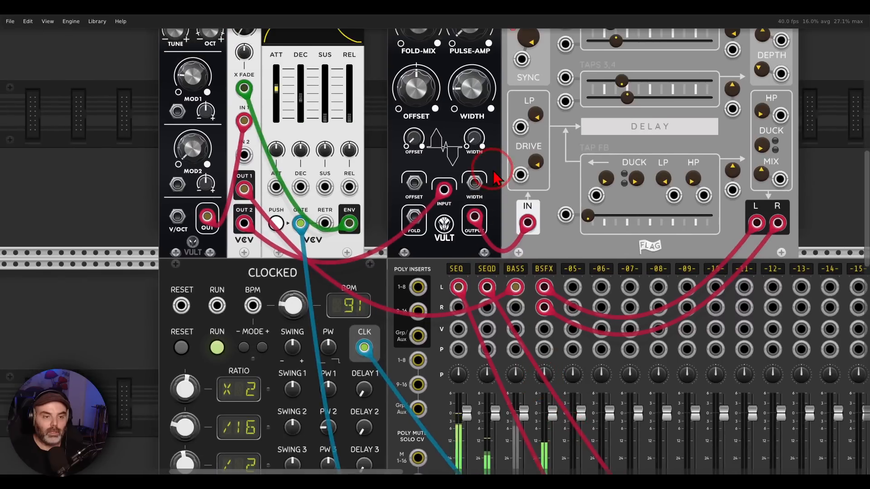
scroll(525, 331, up, 5)
drag(507, 289, 502, 283)
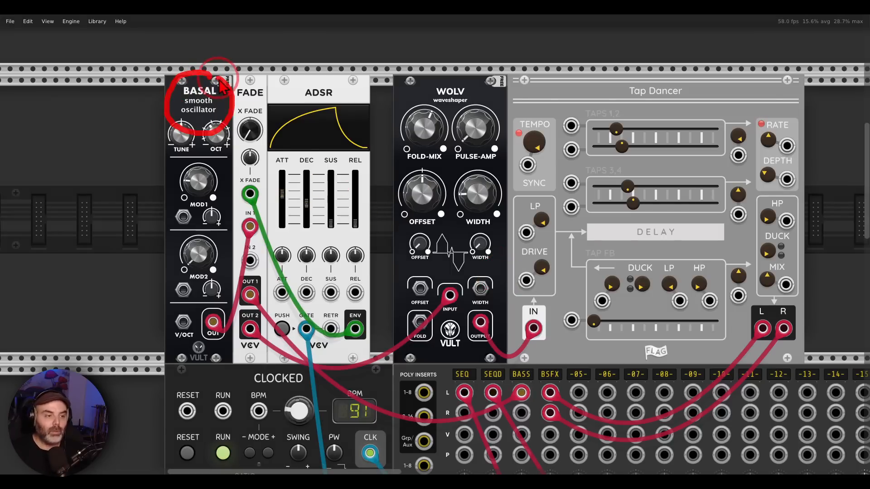
scroll(450, 246, down, 5)
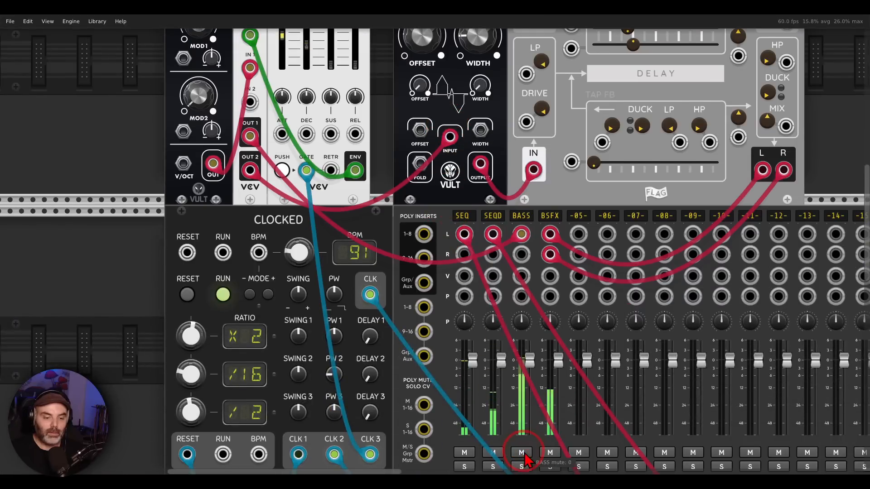
Step: Examine the bass patch around FADE, tracing its two outputs to the mixer and through WOLV into the Tap Dancer delay
scroll(380, 225, up, 6)
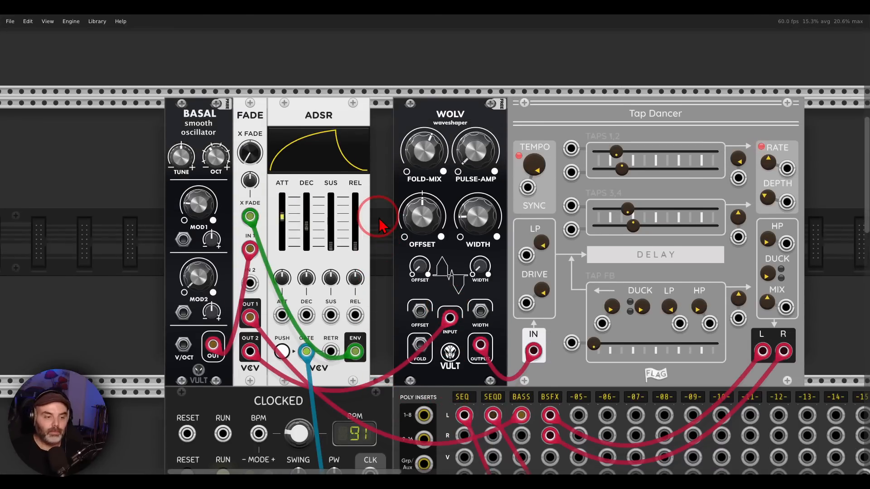
scroll(379, 225, down, 1)
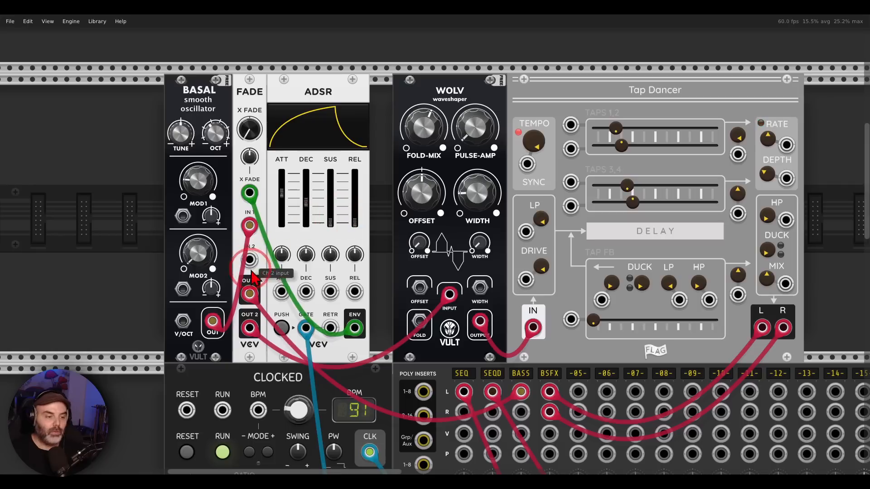
mouse_move(262, 273)
mouse_down()
mouse_move(232, 294)
mouse_move(259, 277)
mouse_move(447, 385)
mouse_move(410, 400)
mouse_up()
mouse_move(260, 318)
mouse_down()
mouse_move(233, 348)
mouse_move(272, 302)
mouse_move(384, 221)
mouse_up()
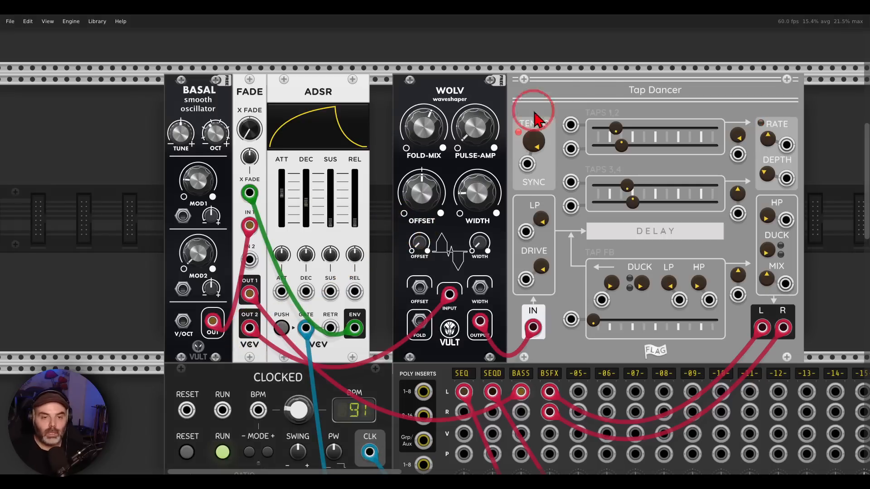
drag(679, 55, 710, 40)
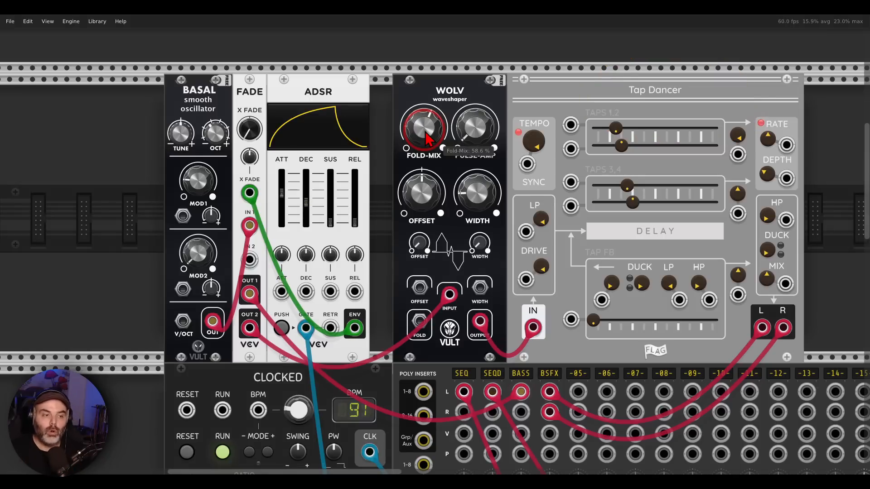
Step: Sweep the bass FADE crossfade up to about 29% and back down
drag(248, 128, 248, 124)
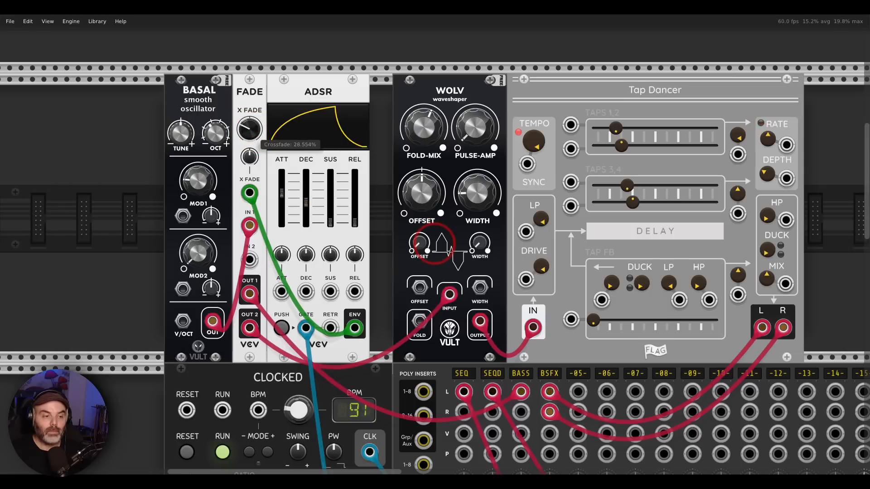
drag(249, 129, 260, 140)
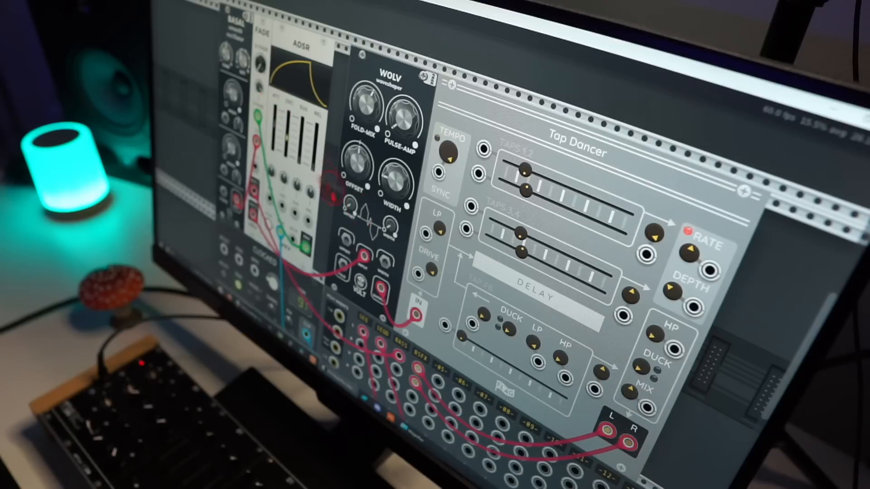
Step: Look over the whole patch, from the Tap Dancer and MixMaster to GLASS PANE and KICKALL, and back to the bass voice
drag(399, 277, 424, 276)
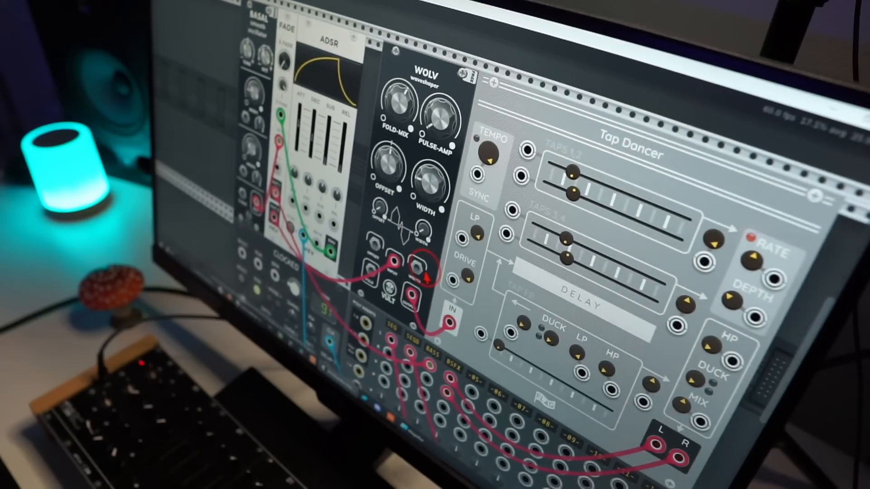
scroll(430, 287, down, 5)
drag(450, 330, 419, 136)
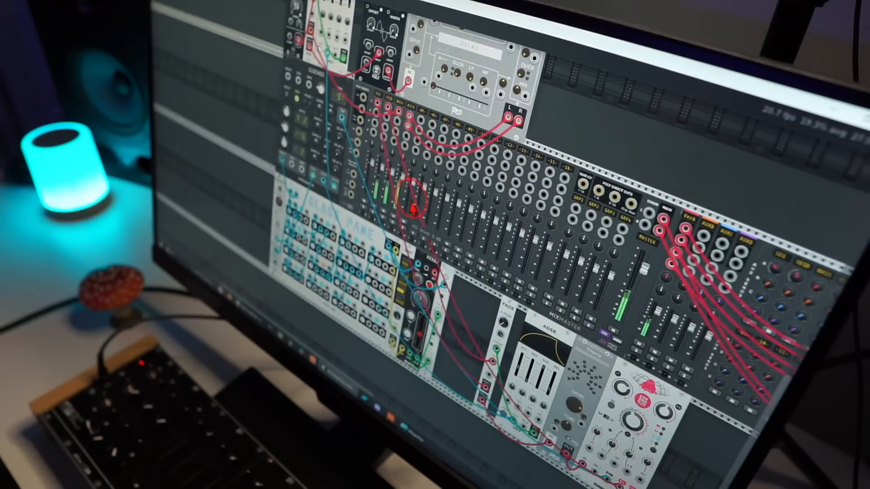
drag(416, 203, 433, 141)
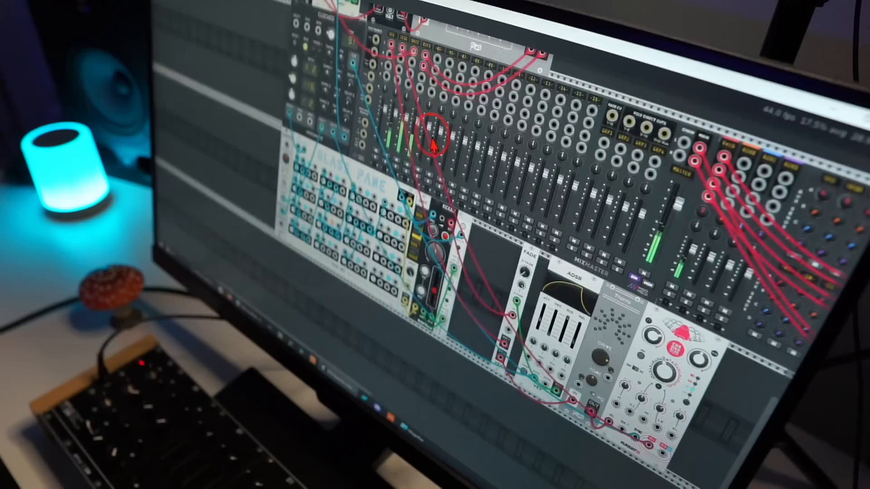
scroll(442, 213, up, 4)
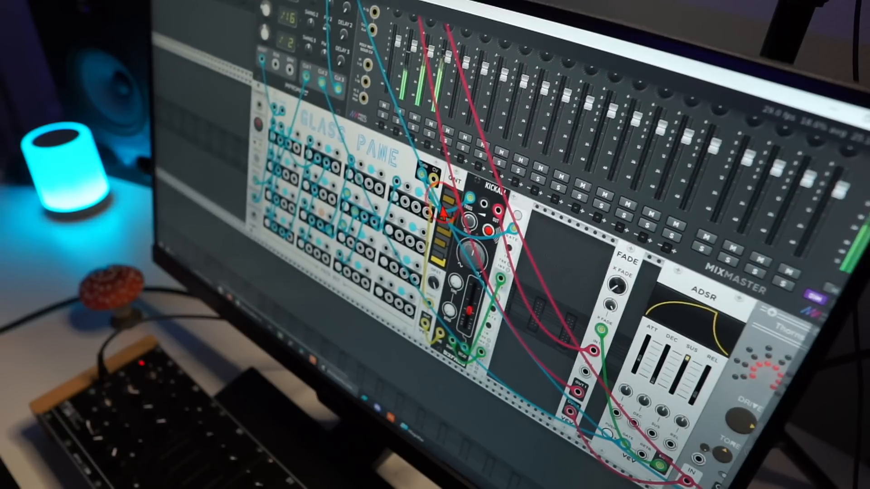
scroll(401, 209, up, 2)
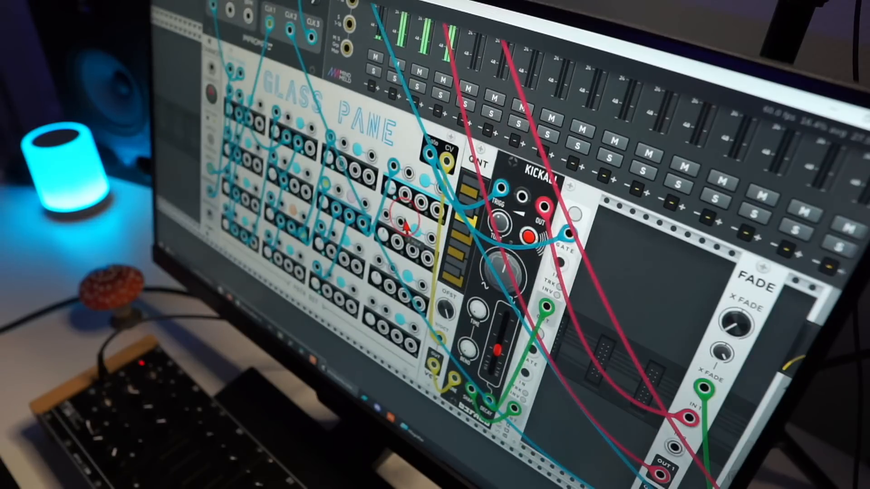
drag(406, 148, 528, 155)
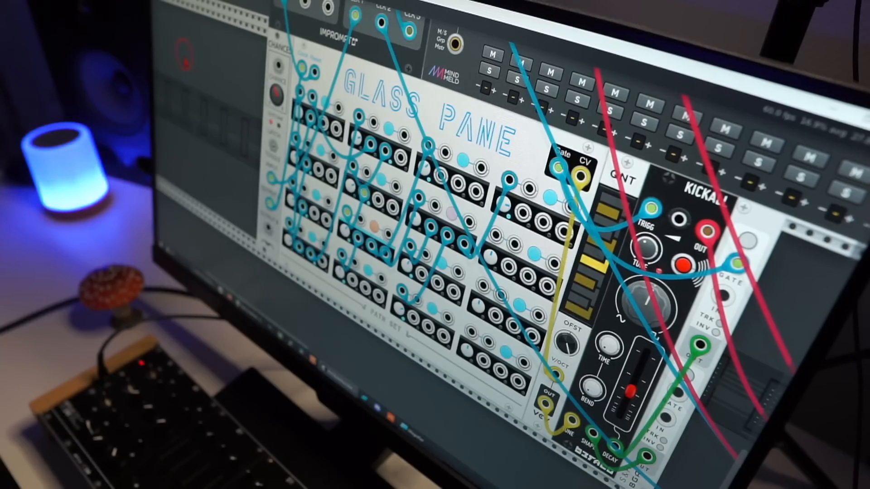
scroll(186, 64, up, 10)
scroll(185, 54, down, 5)
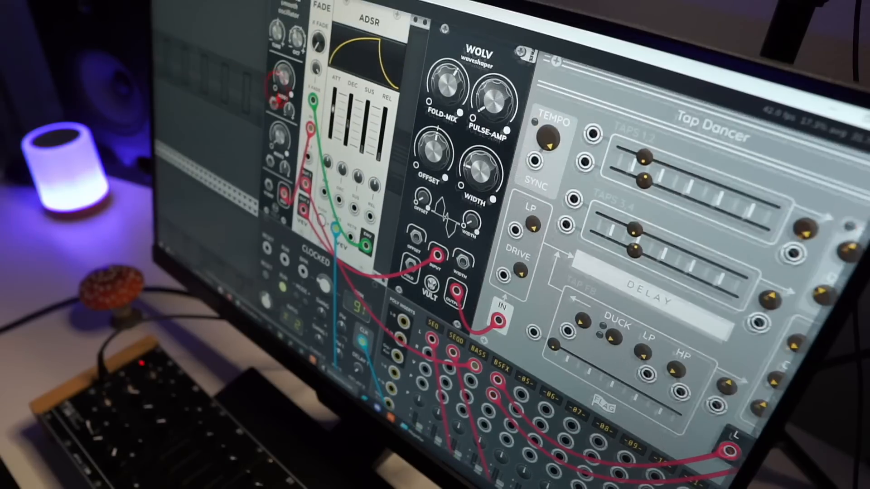
scroll(512, 245, up, 1)
scroll(512, 245, left, 1)
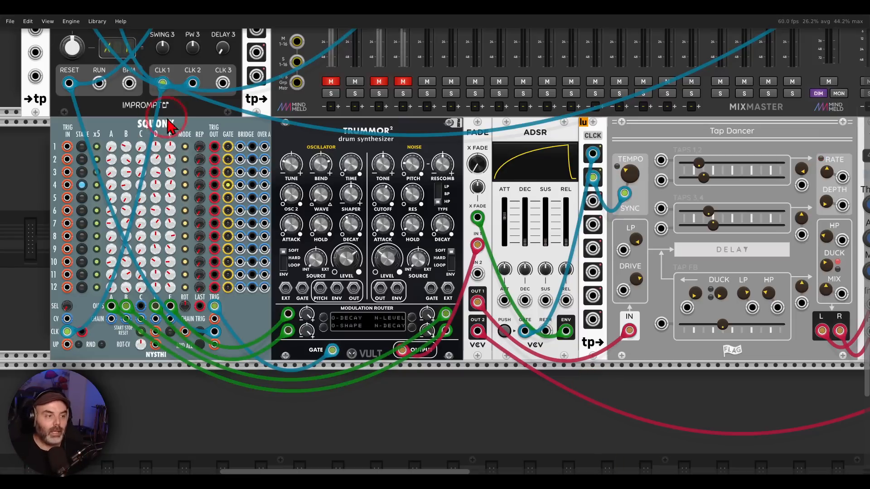
Step: Examine the drum patch from the SQUONK sequencer through TRUMMOR² to FADE, marking IN 1 and following the outputs toward Tap Dancer
mouse_move(119, 144)
mouse_down()
mouse_move(177, 121)
mouse_move(276, 137)
mouse_move(291, 149)
mouse_up()
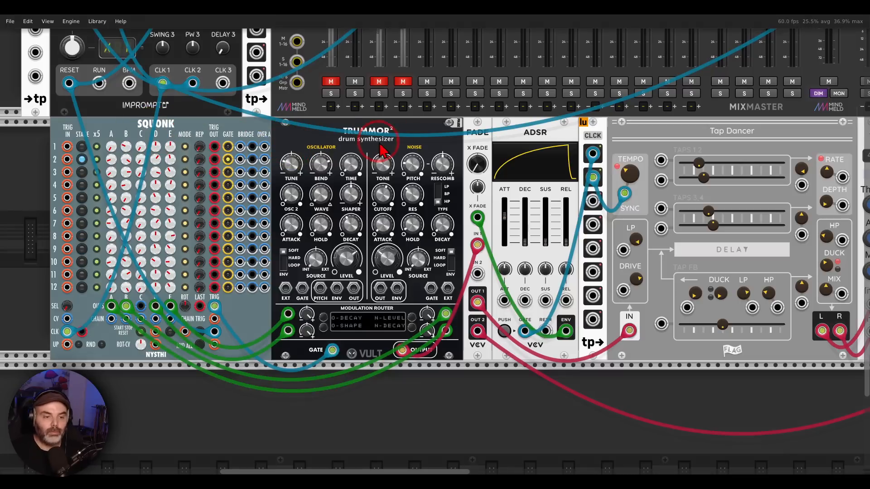
drag(424, 144, 385, 133)
drag(450, 220, 424, 220)
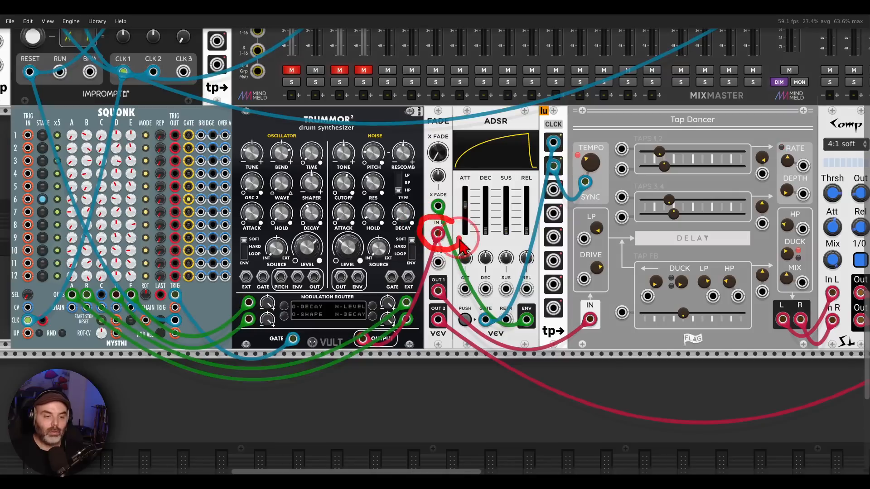
mouse_move(424, 292)
mouse_down()
mouse_move(569, 258)
mouse_move(588, 278)
mouse_up()
drag(691, 242, 515, 245)
Step: Unmute the TAP channel on the MixMaster
drag(237, 121, 393, 95)
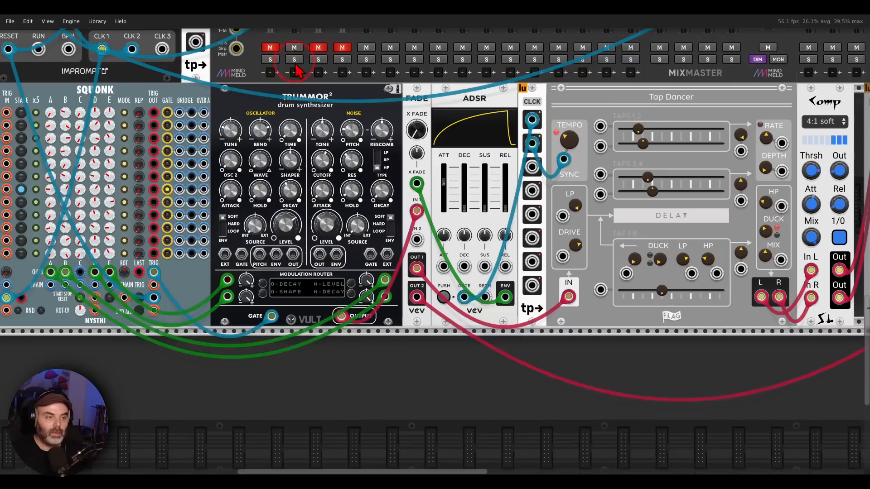
scroll(296, 72, up, 1)
click(270, 71)
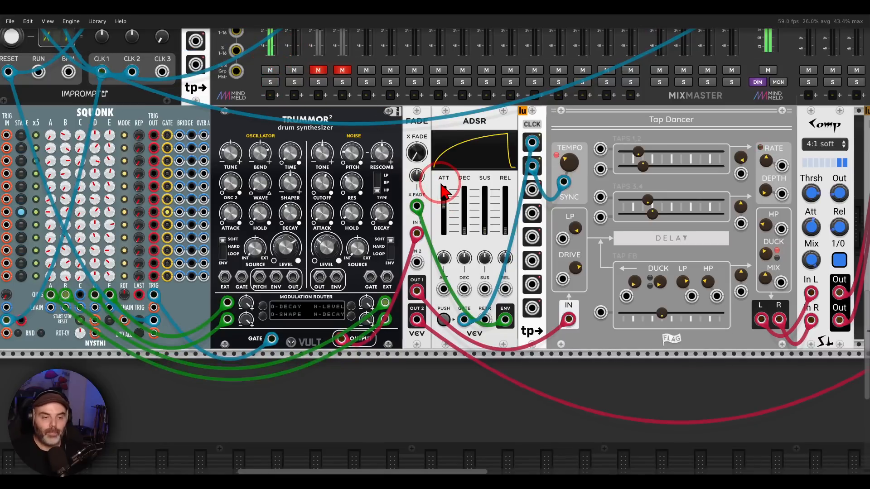
Step: Follow the second FADE output into its effects chain, marking Chronoblob, the compressor and DEBRIATUS
scroll(661, 276, right, 10)
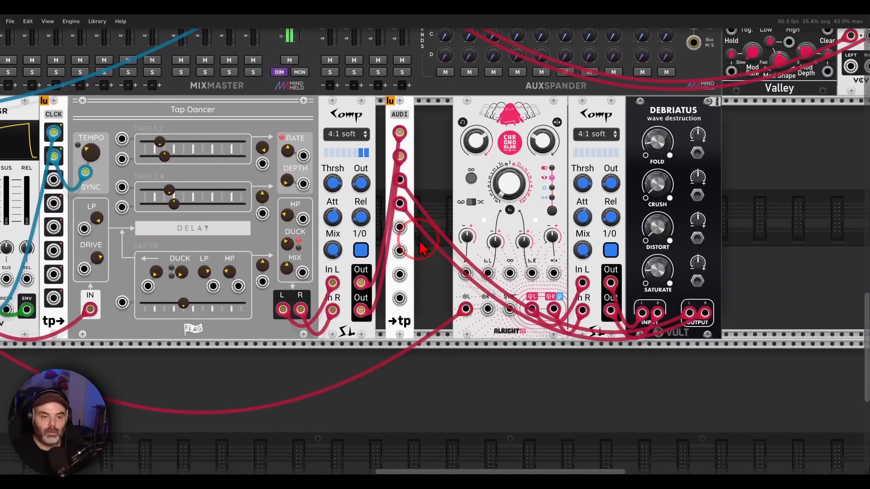
drag(419, 242, 338, 242)
mouse_move(453, 102)
mouse_down()
mouse_move(407, 102)
mouse_move(456, 109)
mouse_up()
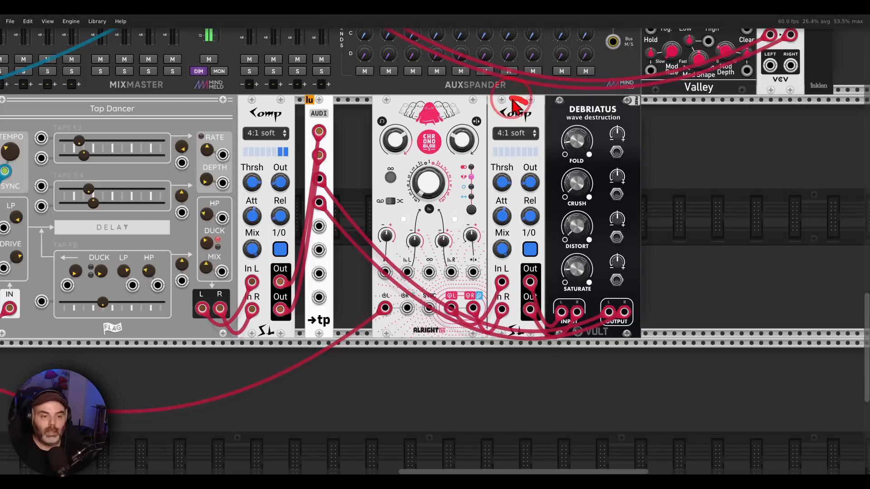
drag(527, 104, 513, 85)
mouse_move(633, 95)
mouse_down()
mouse_move(552, 118)
mouse_move(635, 103)
mouse_move(636, 111)
mouse_up()
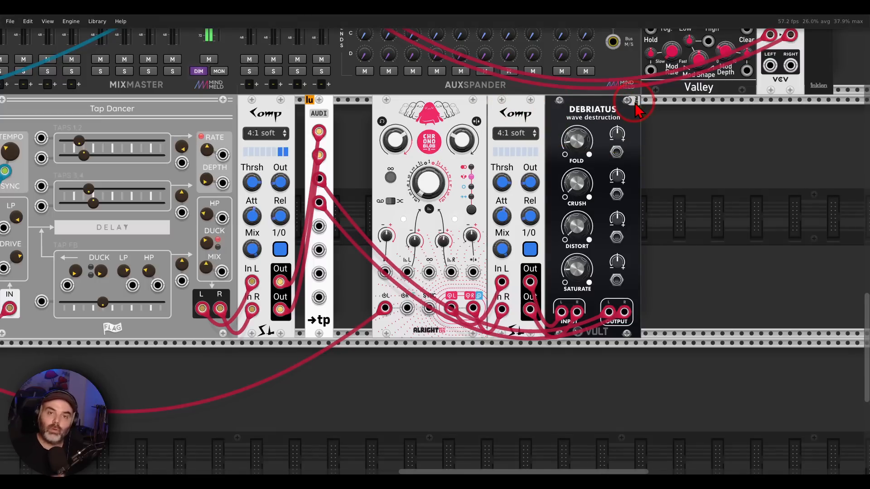
Step: Return to the drum voice and sweep its FADE crossfade from 0% to 100% and back to 0%
drag(157, 114, 745, 85)
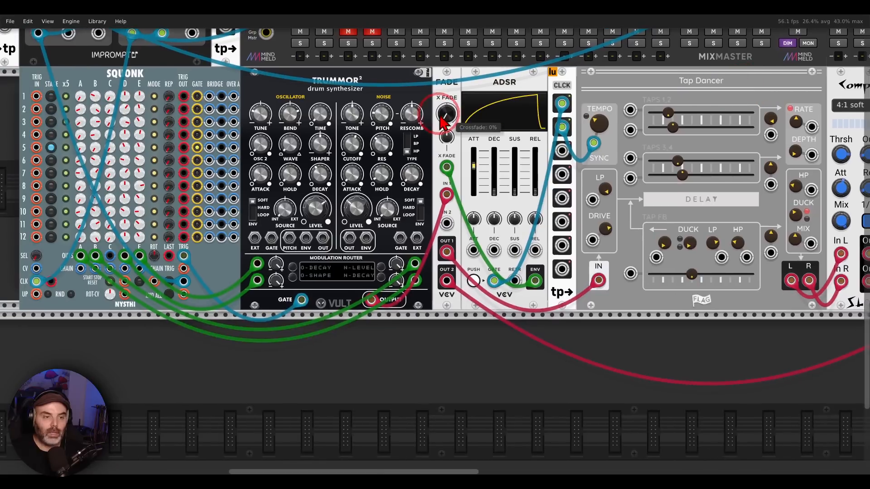
drag(446, 116, 436, 247)
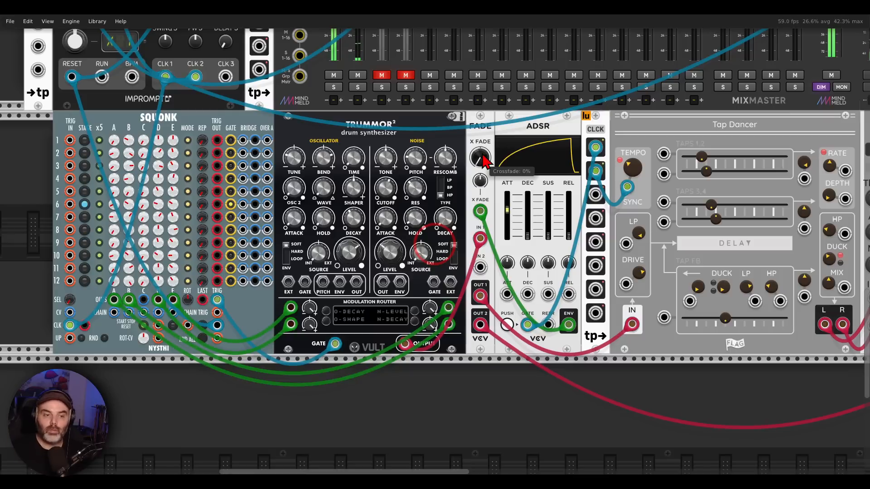
drag(483, 156, 483, 113)
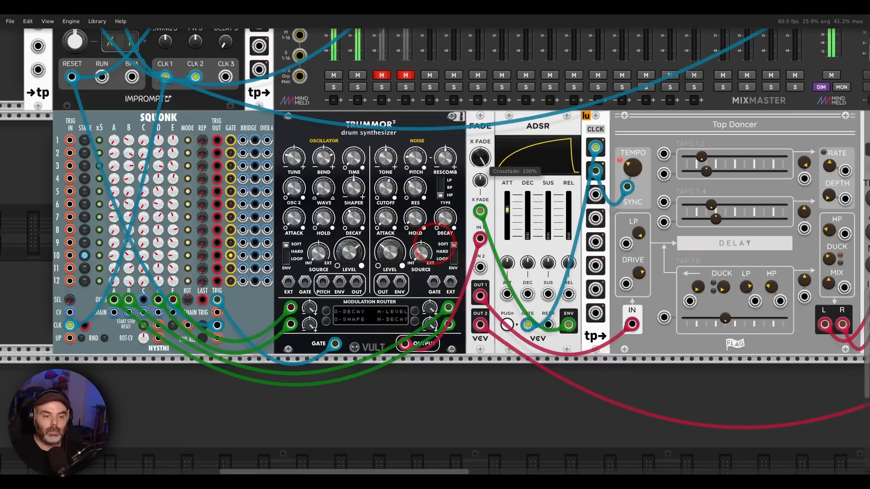
drag(483, 166, 483, 211)
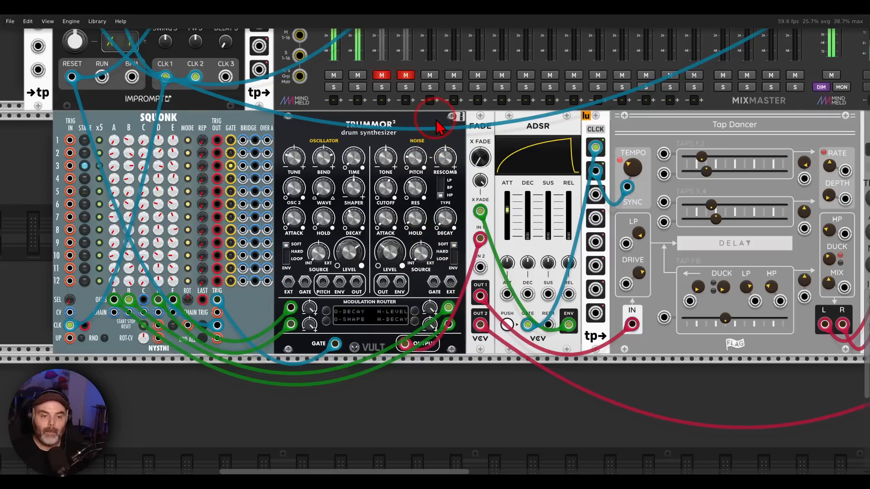
Step: Examine the ENTROPIA voice through VCO, VCF and VCA into its FADE, and mark the Chronoblob delay
scroll(437, 127, up, 10)
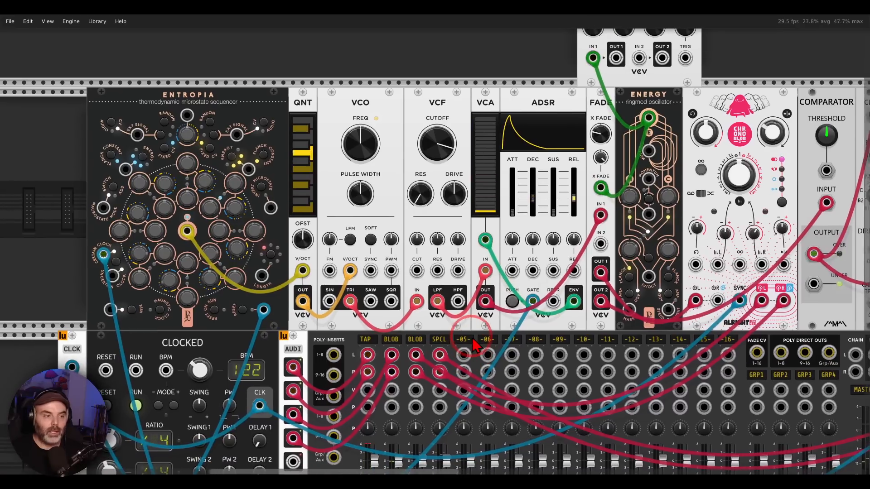
drag(472, 339, 475, 332)
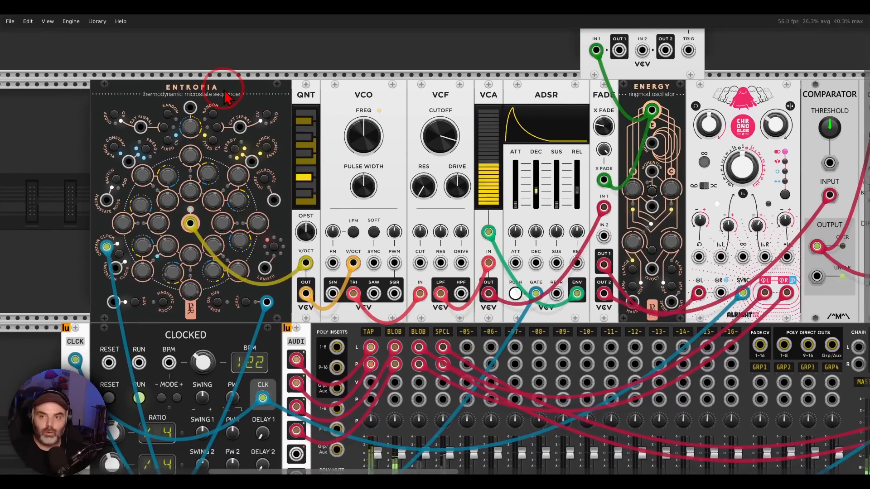
mouse_move(230, 72)
mouse_down()
mouse_move(218, 138)
mouse_move(243, 78)
mouse_move(335, 77)
mouse_move(326, 107)
mouse_up()
key(Escape)
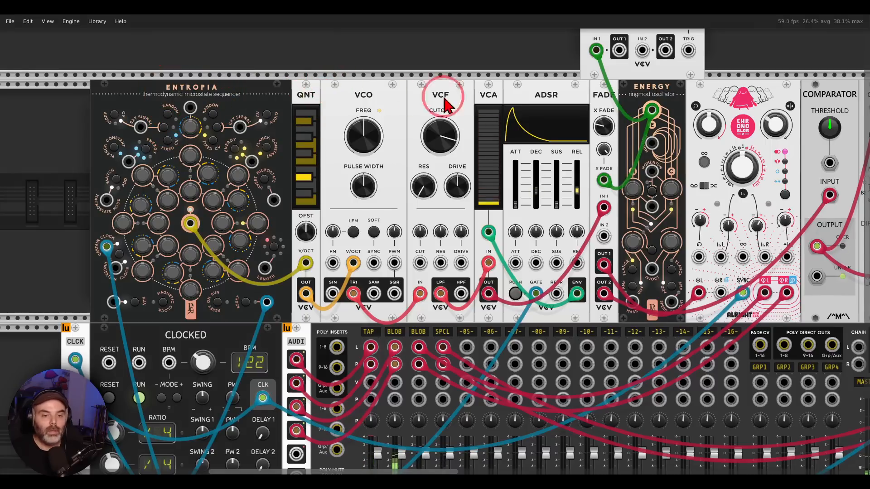
drag(502, 99, 318, 107)
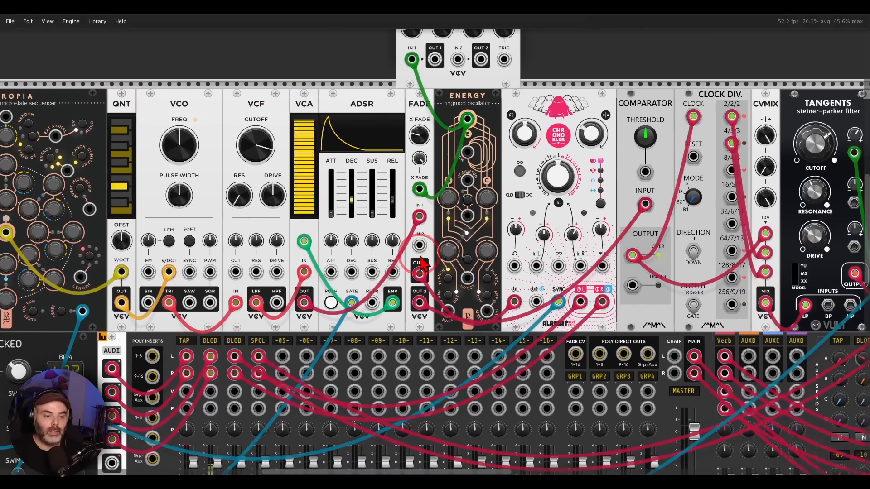
click(564, 192)
mouse_move(581, 107)
mouse_down()
mouse_move(518, 112)
mouse_move(579, 105)
mouse_up()
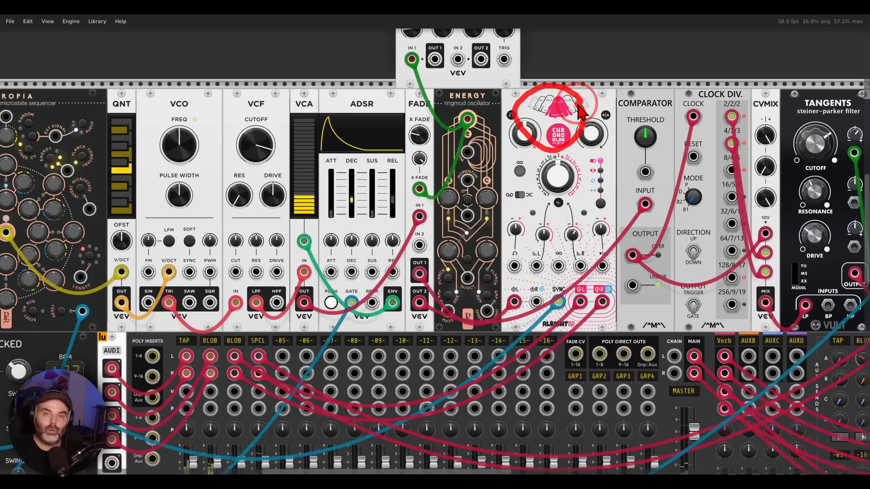
Step: Trace FADE's OUT 2 into the comparator chain, marking COMPARATOR, CLOCK DIV., TANGENTS and SUPERCELL
mouse_move(427, 291)
mouse_down()
mouse_move(415, 322)
mouse_move(434, 303)
mouse_move(605, 214)
mouse_move(616, 238)
mouse_up()
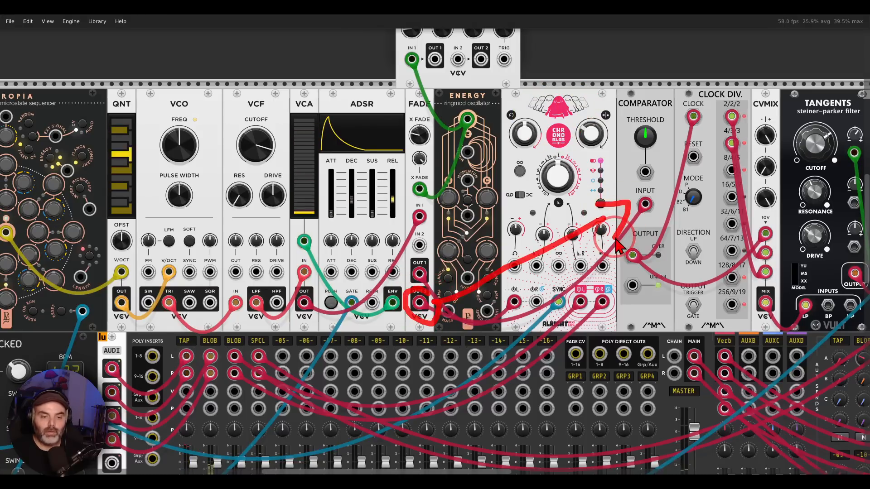
mouse_move(660, 196)
mouse_down()
mouse_move(413, 195)
mouse_move(319, 176)
mouse_move(270, 191)
mouse_up()
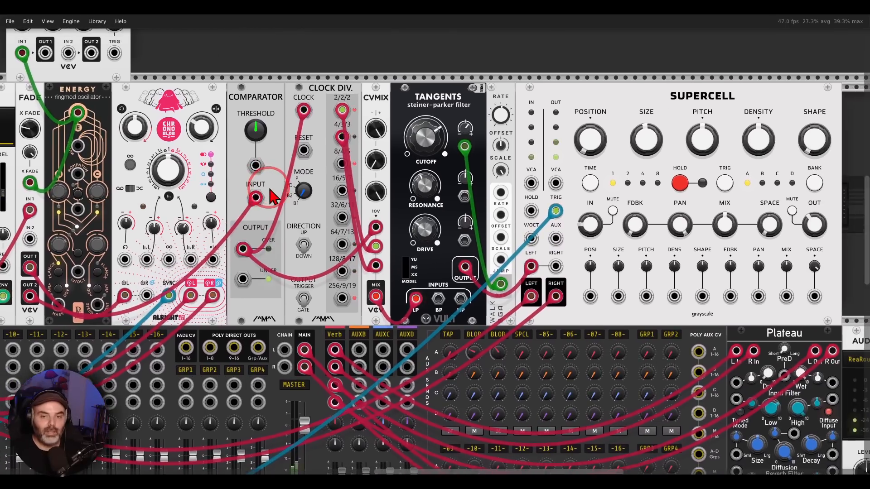
mouse_move(271, 82)
mouse_down()
mouse_move(277, 128)
mouse_move(262, 77)
mouse_up()
mouse_move(335, 80)
mouse_down()
mouse_move(340, 122)
mouse_move(340, 69)
mouse_up()
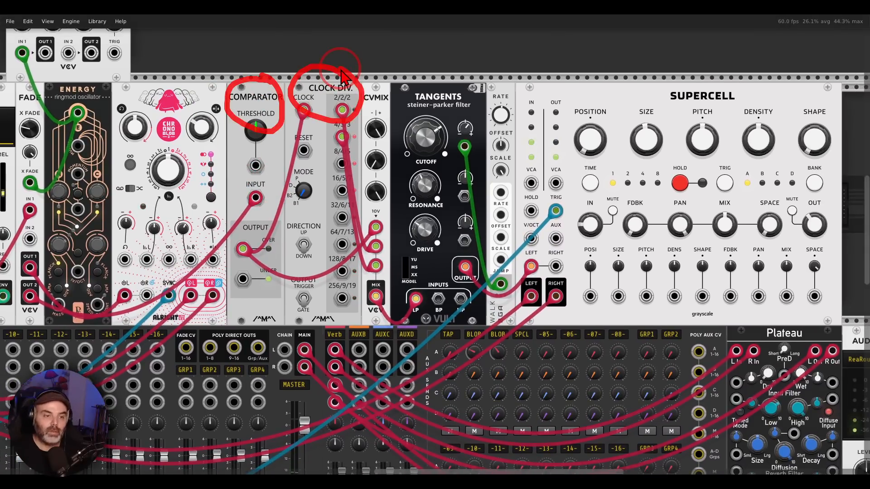
mouse_move(441, 76)
mouse_down()
mouse_move(462, 81)
mouse_move(453, 98)
mouse_up()
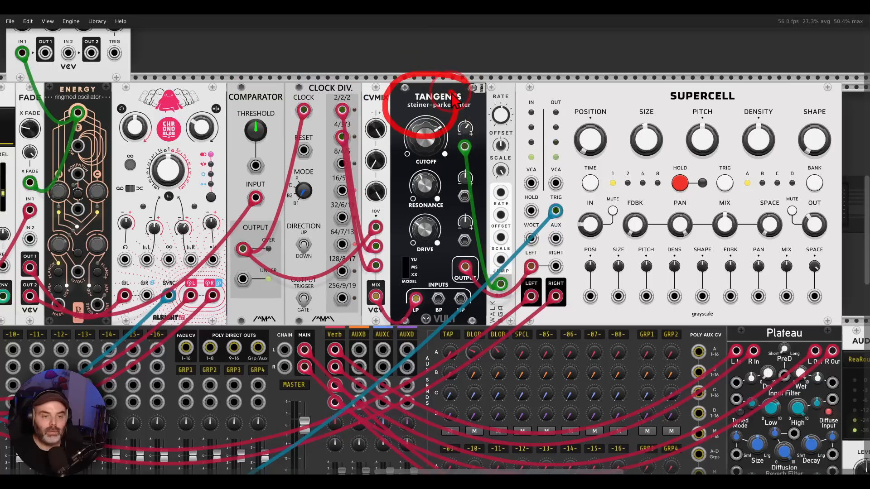
mouse_move(719, 76)
mouse_down()
mouse_move(672, 77)
mouse_move(731, 63)
mouse_move(702, 68)
mouse_up()
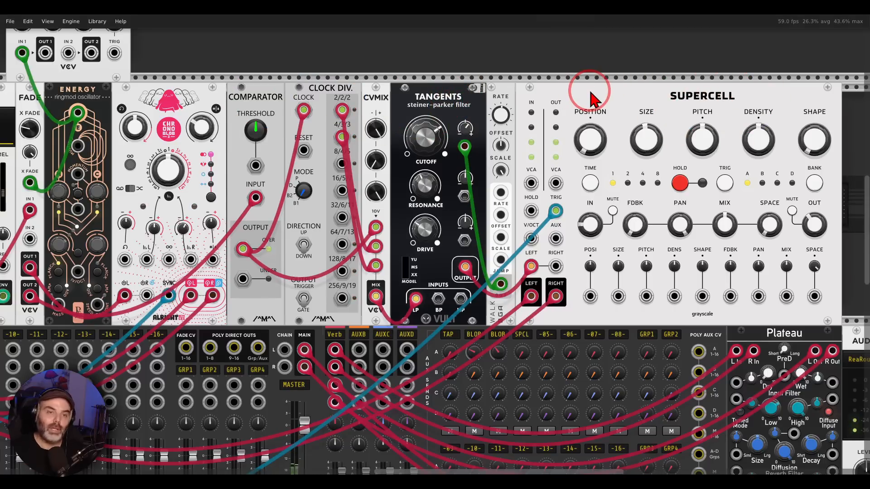
Step: Mark the ENERGY oscillator that modulates the ENTROPIA voice's FADE and the SCOPE waveform it produces, clearing each mark
drag(171, 101, 607, 128)
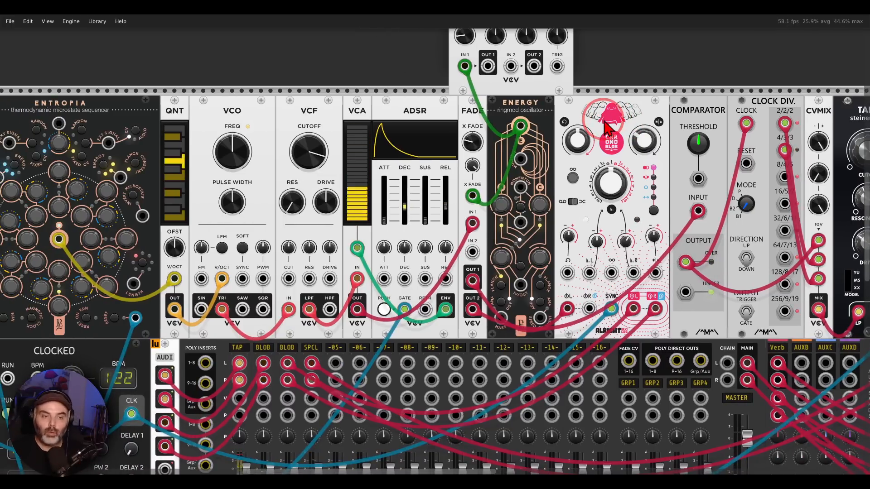
mouse_move(552, 91)
mouse_down()
mouse_move(482, 103)
mouse_move(550, 90)
mouse_up()
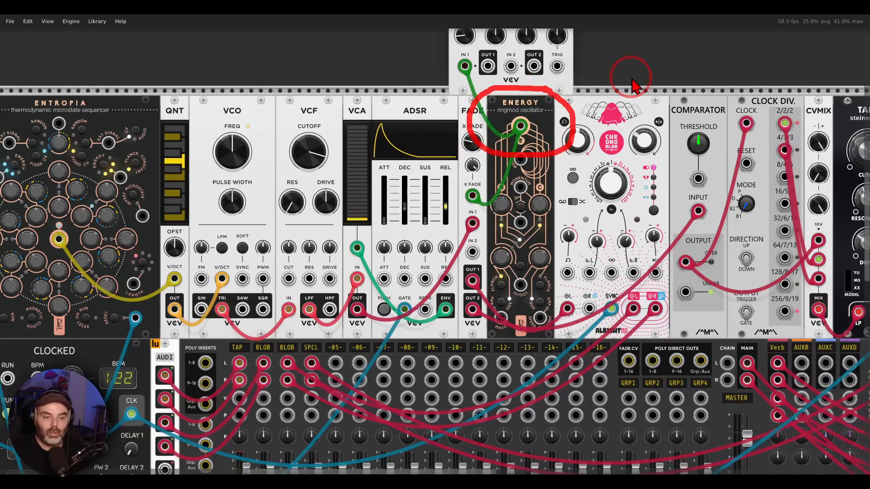
key(Escape)
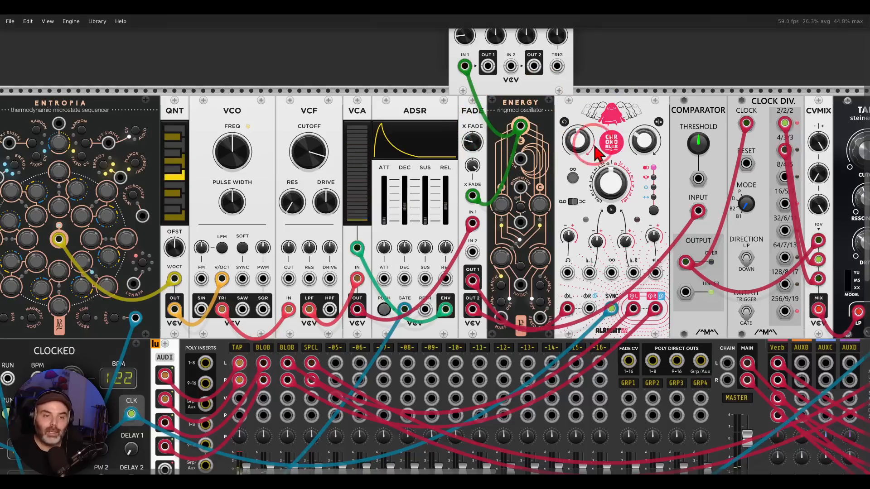
scroll(595, 152, up, 5)
mouse_move(591, 81)
mouse_down()
mouse_move(437, 87)
mouse_move(579, 77)
mouse_up()
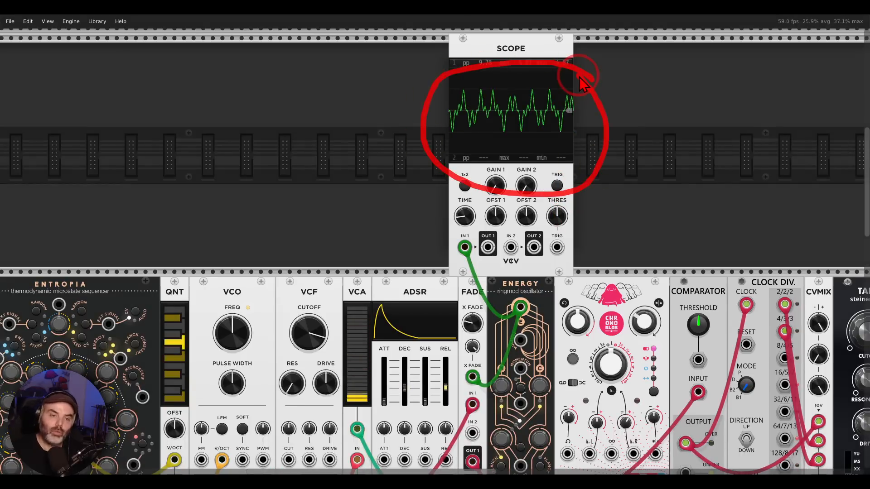
key(Escape)
Step: Unmute the second BLOB channel and the SPCL channel on the MIXMASTER
scroll(372, 265, down, 10)
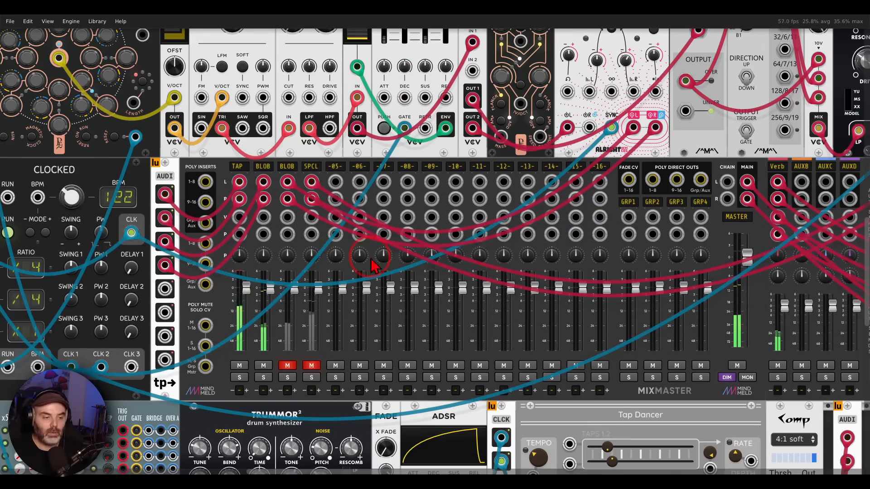
click(287, 365)
click(311, 365)
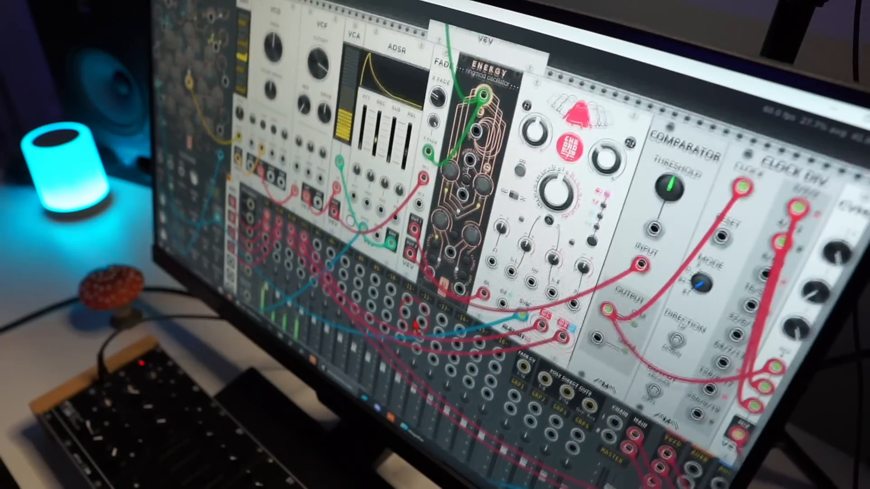
scroll(416, 325, right, 10)
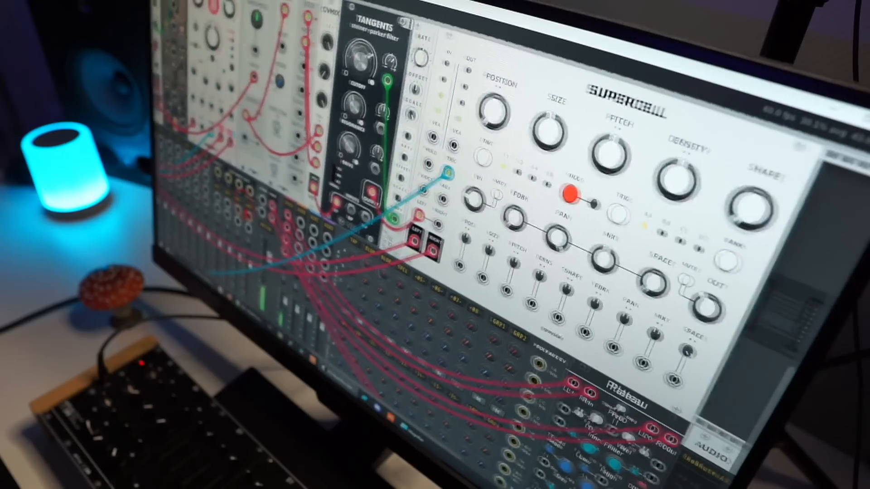
scroll(535, 236, up, 2)
scroll(535, 235, left, 2)
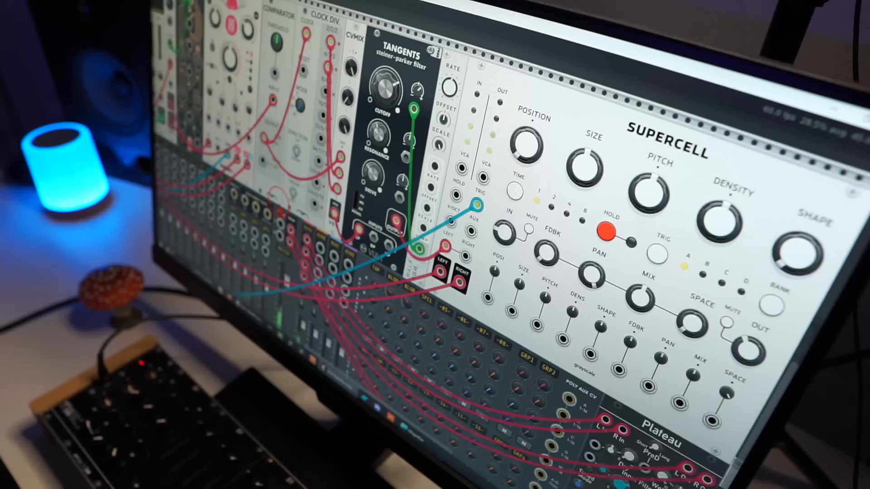
scroll(498, 245, down, 10)
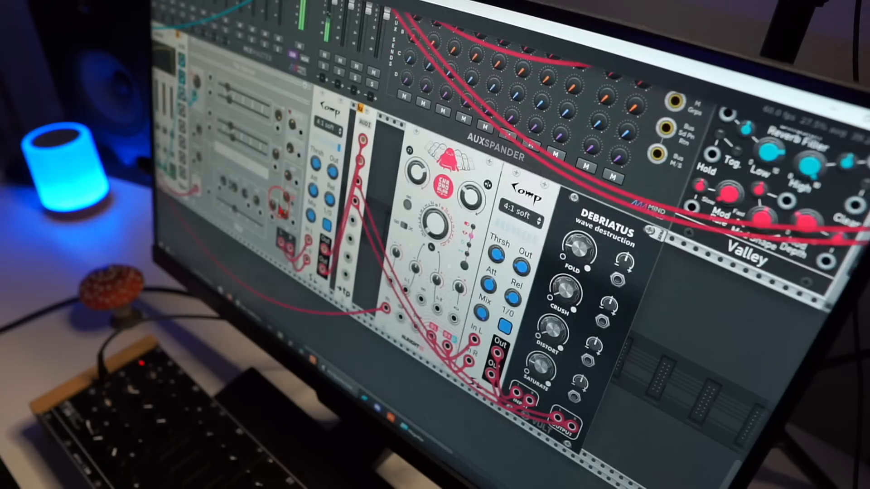
drag(279, 220, 334, 248)
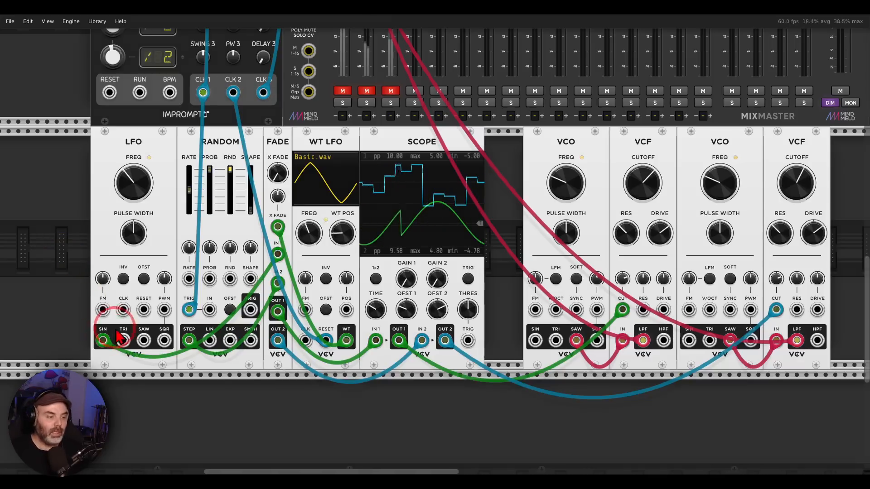
Step: Mark the LFO sine and RANDOM signals entering FADE, and trace OUT 1 and OUT 2 to the SCOPE
mouse_move(114, 328)
mouse_down()
mouse_move(119, 359)
mouse_move(206, 294)
mouse_move(237, 252)
mouse_up()
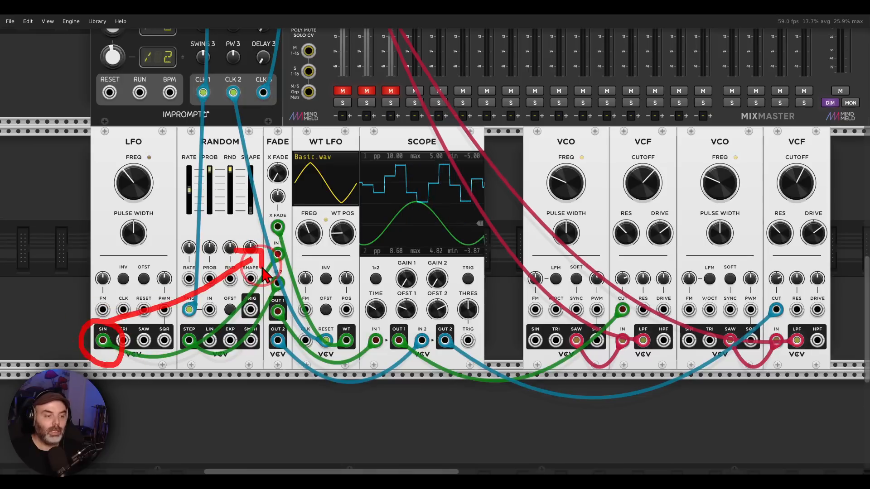
mouse_move(196, 327)
mouse_down()
mouse_move(181, 360)
mouse_move(194, 330)
mouse_move(251, 301)
mouse_move(245, 291)
mouse_move(262, 298)
mouse_move(260, 313)
mouse_up()
mouse_move(485, 157)
mouse_down()
mouse_move(452, 146)
mouse_move(489, 186)
mouse_move(480, 171)
mouse_up()
mouse_move(287, 285)
mouse_down()
mouse_move(268, 292)
mouse_move(259, 317)
mouse_move(379, 301)
mouse_move(380, 289)
mouse_up()
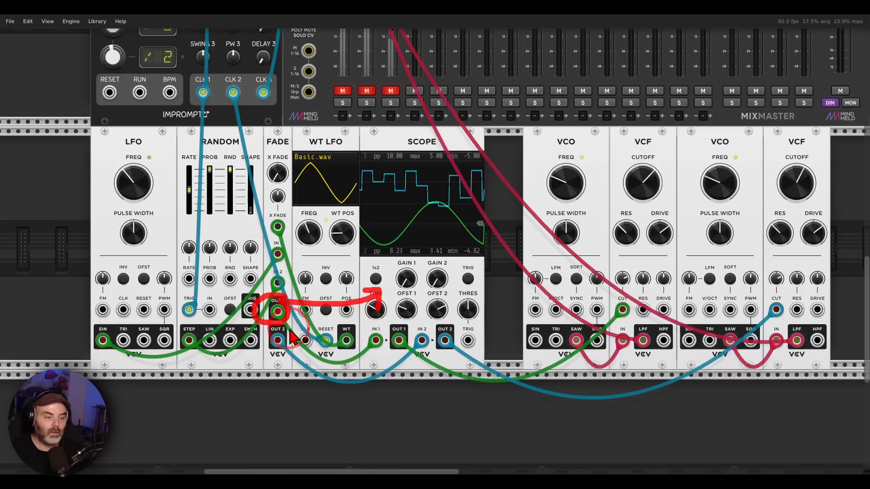
mouse_move(290, 327)
mouse_down()
mouse_move(299, 345)
mouse_move(435, 287)
mouse_move(431, 313)
mouse_up()
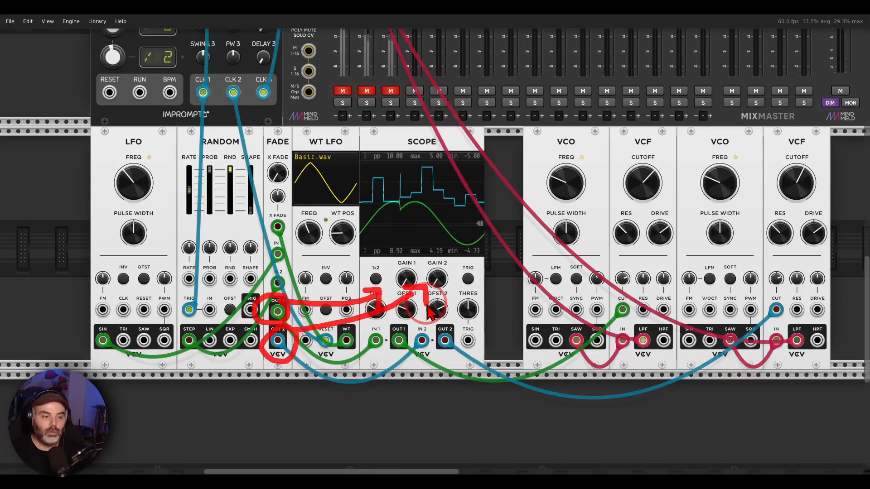
key(Escape)
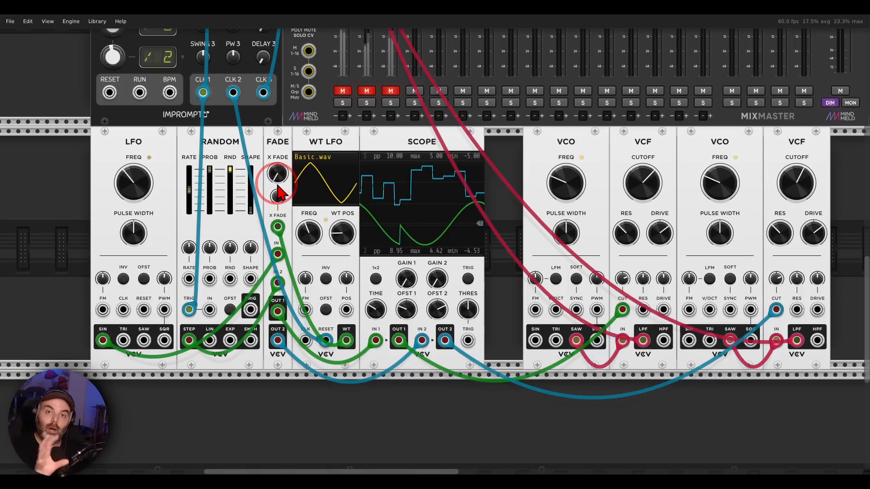
Step: Swap FADE's outputs with its crossfade and mark the VCO and VCF modules they modulate, clearing the marks
mouse_move(281, 186)
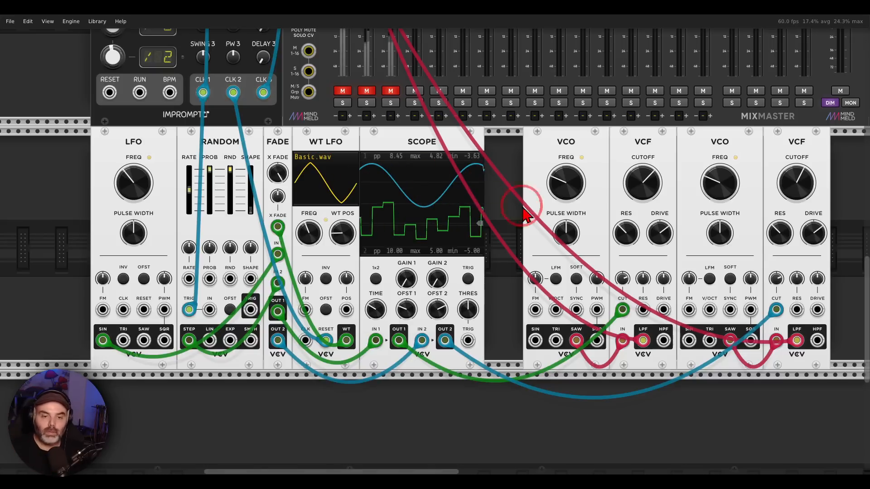
drag(582, 253, 477, 247)
mouse_move(724, 118)
mouse_down()
mouse_move(483, 114)
mouse_move(739, 230)
mouse_move(708, 114)
mouse_up()
key(Escape)
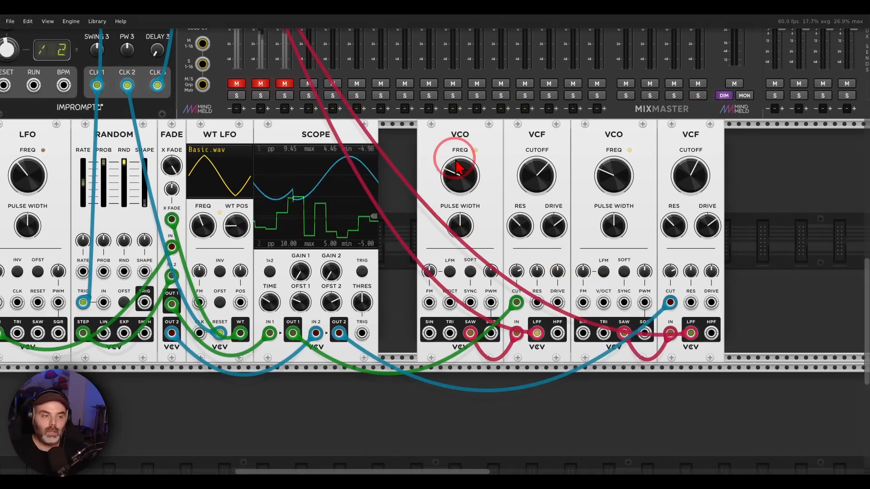
Step: Unmute the SAWS channel, centre FADE's crossfade and turn its crossfade CV amount fully up
click(237, 83)
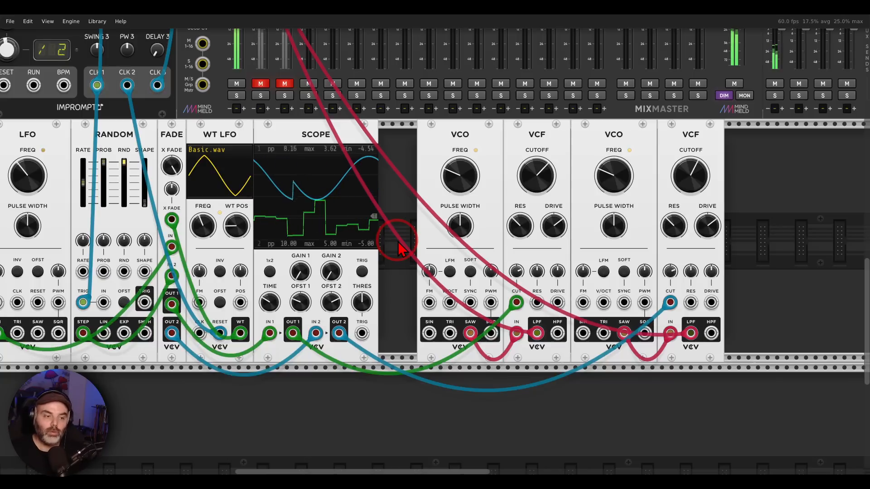
drag(398, 226, 462, 202)
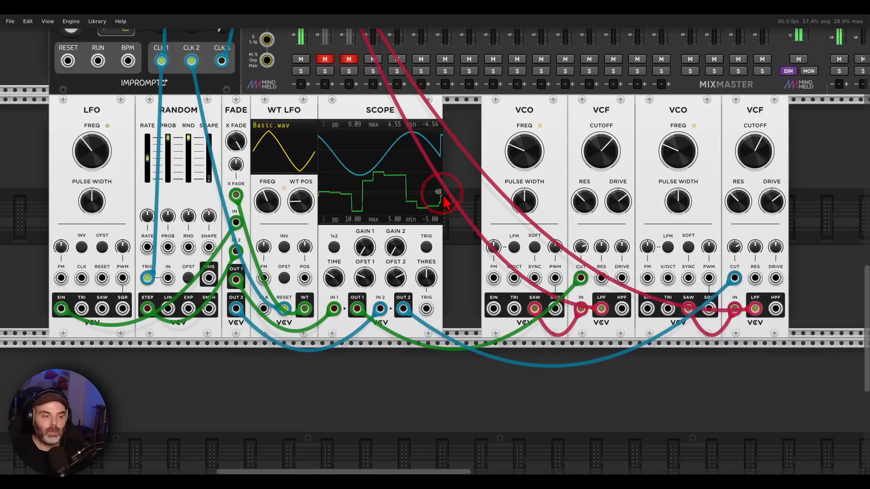
drag(231, 140, 231, 204)
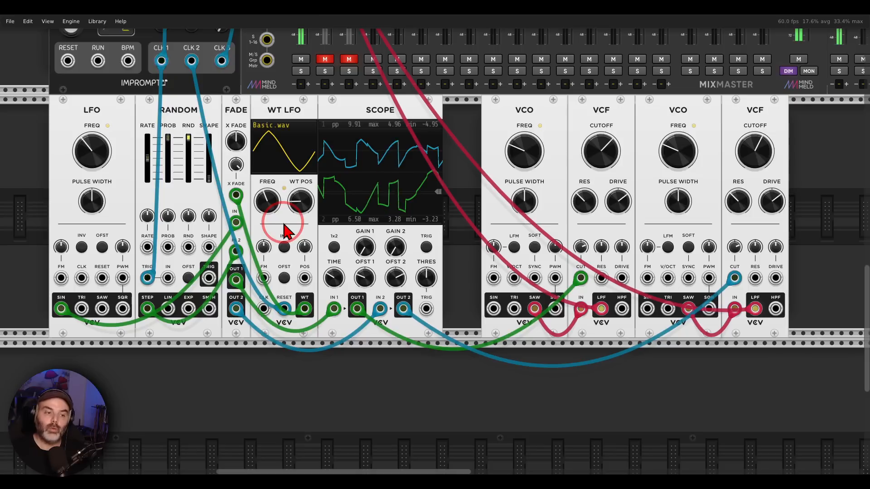
mouse_move(464, 124)
mouse_down()
mouse_move(334, 253)
mouse_move(446, 99)
mouse_up()
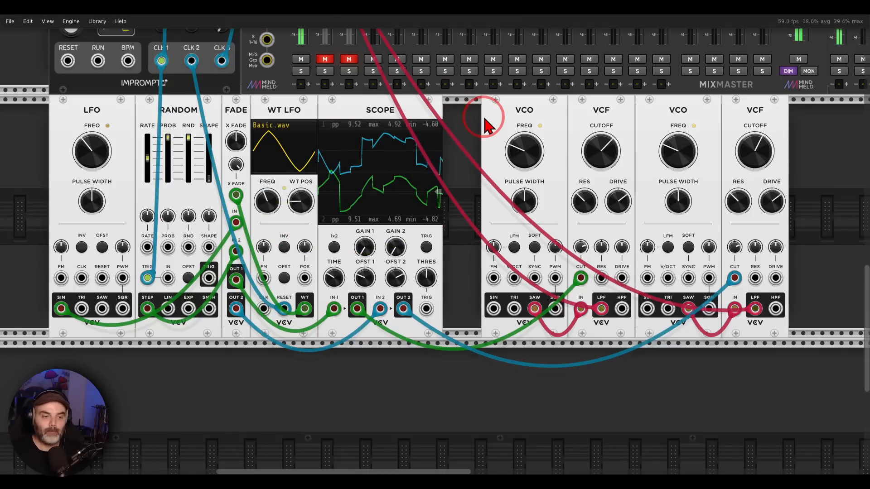
drag(464, 112, 473, 118)
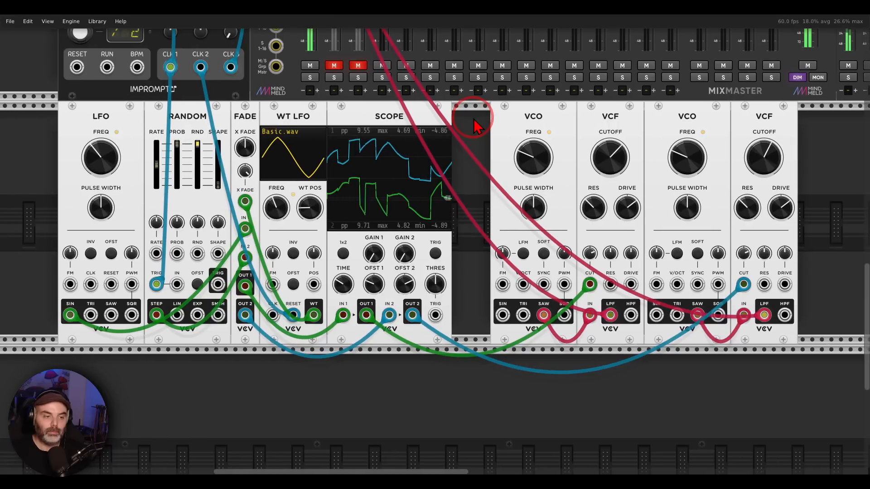
scroll(473, 126, up, 8)
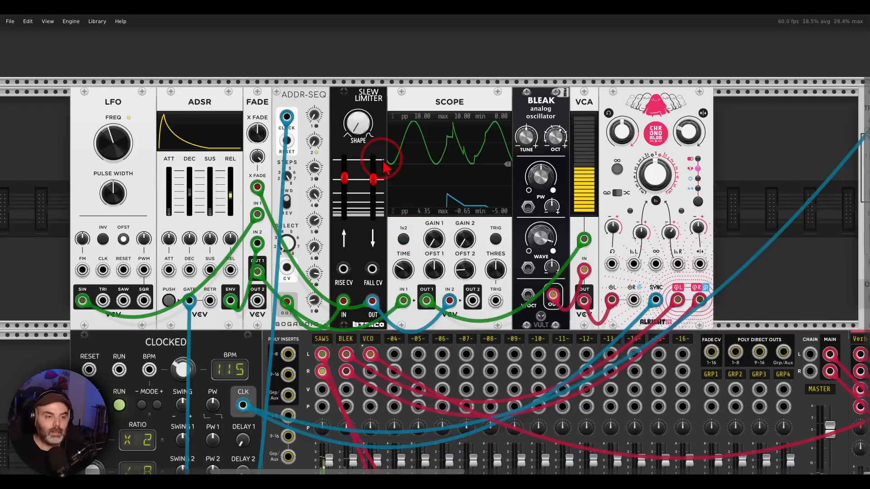
Step: Mark the BLEAK oscillator's path into the VCA, along with the LFO sine and ADSR envelope outputs
drag(383, 168, 444, 147)
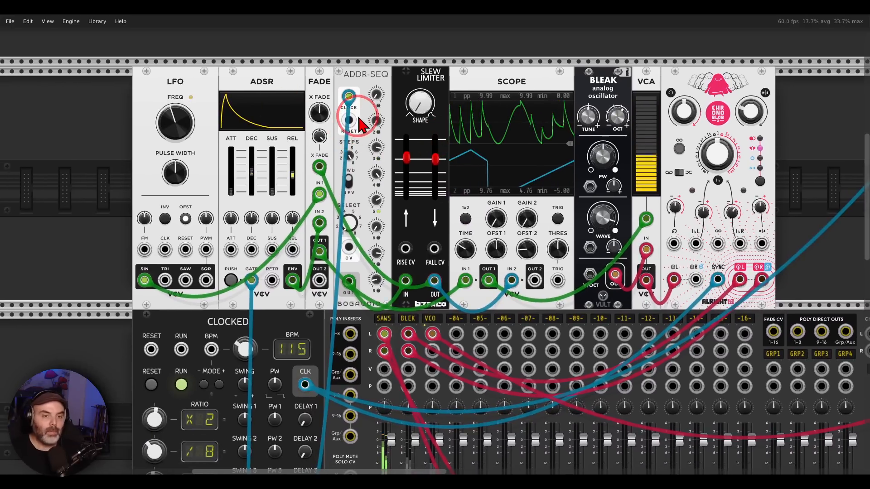
mouse_move(621, 70)
mouse_down()
mouse_move(584, 67)
mouse_move(652, 63)
mouse_move(642, 87)
mouse_up()
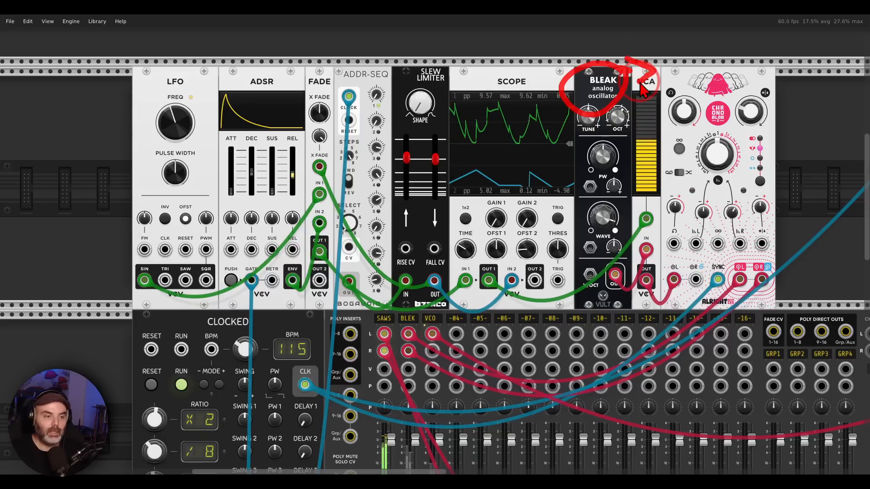
mouse_move(153, 261)
mouse_down()
mouse_move(140, 262)
mouse_move(151, 301)
mouse_move(156, 265)
mouse_up()
mouse_move(290, 274)
mouse_down()
mouse_move(280, 293)
mouse_move(303, 272)
mouse_up()
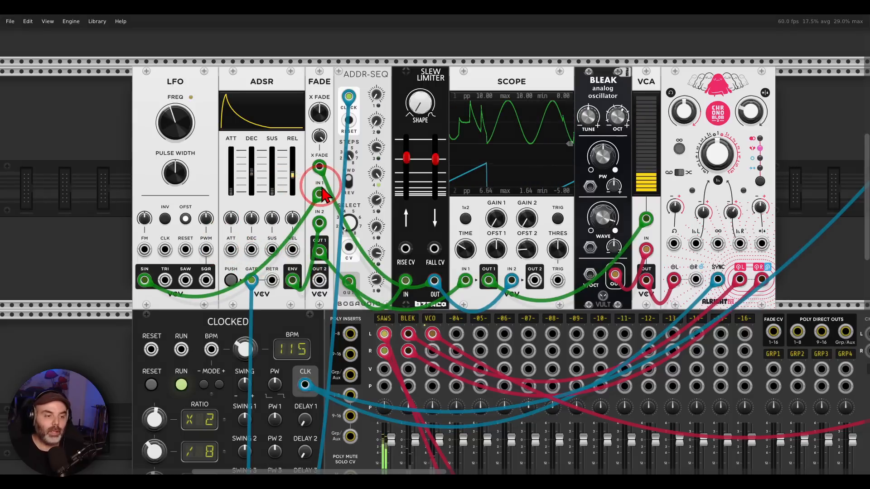
Step: Mark FADE's IN 1 and IN 2, trace its output towards the VCA, and mark ADDR-SEQ feeding the SLEW LIMITER
drag(334, 189, 314, 186)
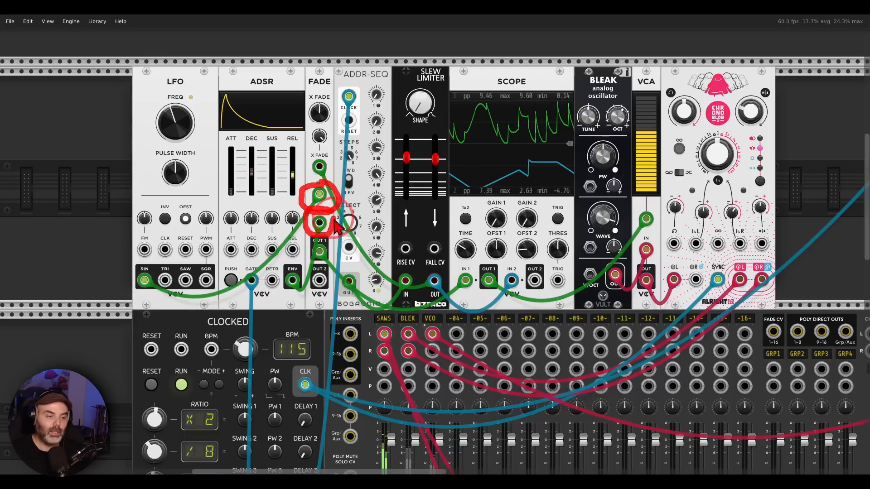
drag(334, 219, 323, 207)
mouse_move(332, 245)
mouse_down()
mouse_move(315, 244)
mouse_move(329, 258)
mouse_move(629, 207)
mouse_move(620, 228)
mouse_up()
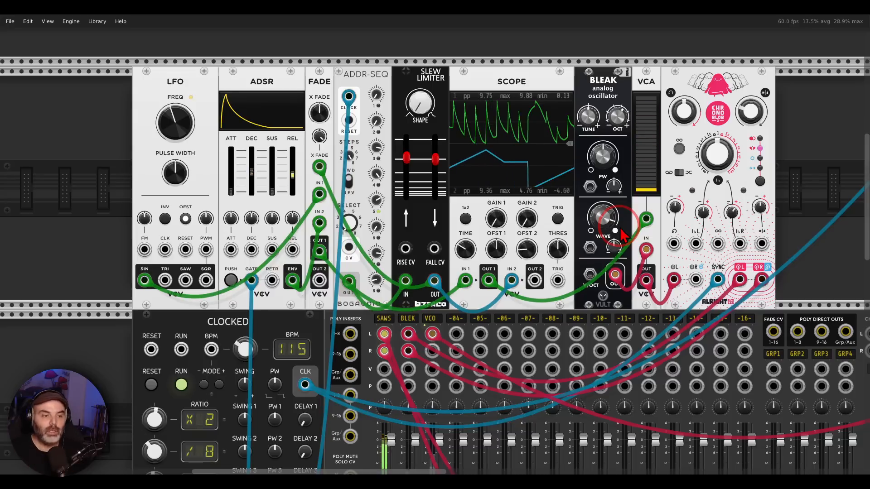
mouse_move(369, 46)
mouse_down()
mouse_move(376, 61)
mouse_move(329, 80)
mouse_move(410, 74)
mouse_move(401, 103)
mouse_up()
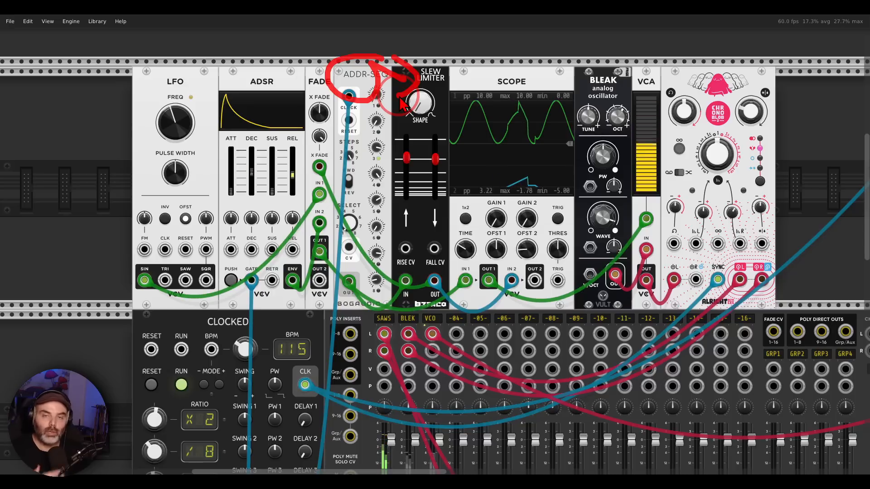
key(Escape)
Step: Unmute the BLEK and VCO channels on the MIXMASTER
drag(528, 248, 529, 177)
scroll(410, 344, down, 5)
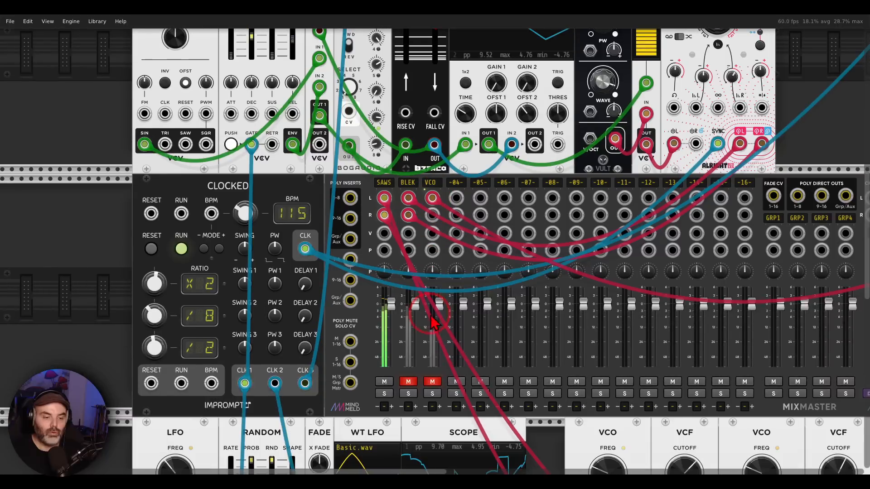
click(409, 382)
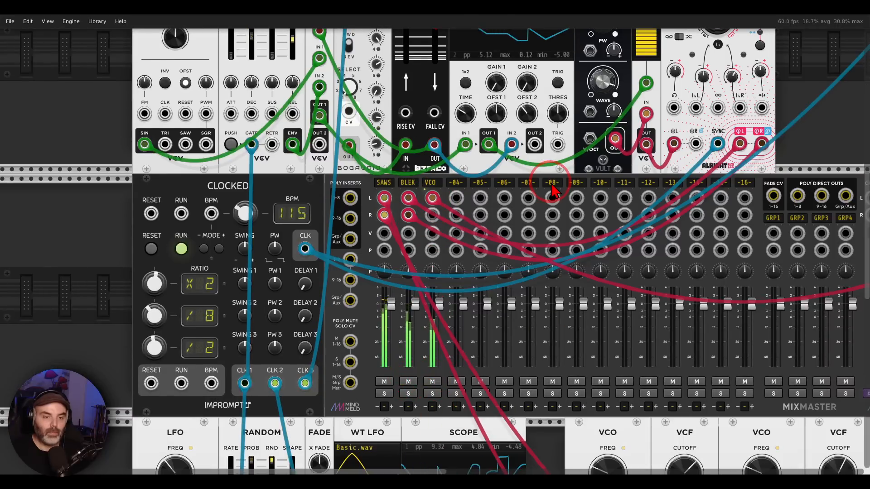
scroll(564, 333, up, 5)
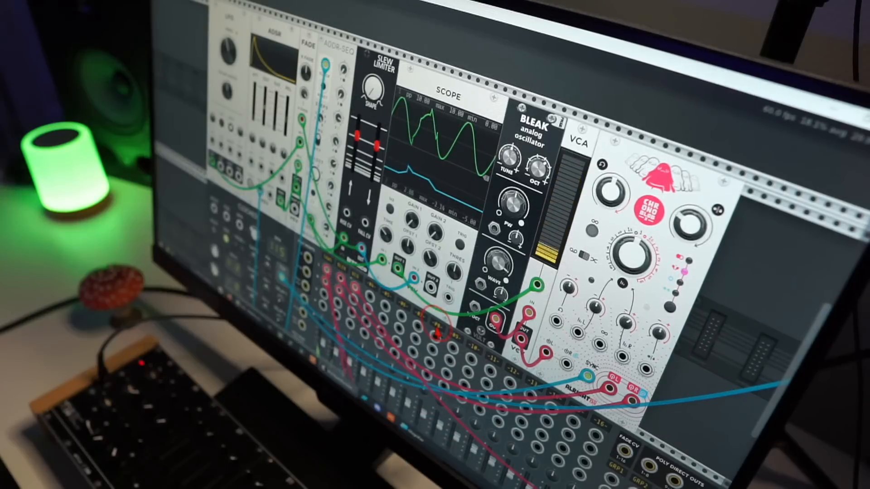
drag(438, 333, 479, 362)
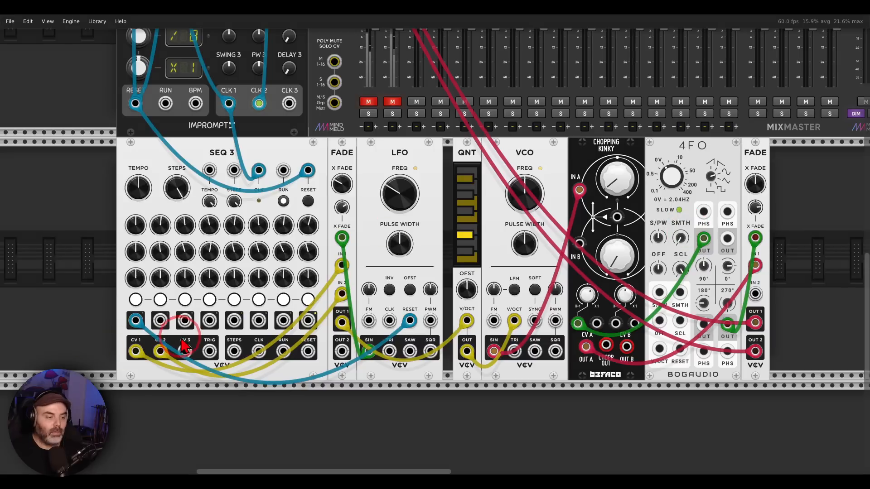
Step: Trace SEQ 3's CV outputs through FADE towards QNT and mark the CHOPPING KINKY module
mouse_move(180, 322)
mouse_down()
mouse_move(107, 350)
mouse_move(192, 377)
mouse_move(181, 340)
mouse_move(312, 290)
mouse_move(358, 338)
mouse_move(351, 310)
mouse_move(448, 292)
mouse_move(443, 272)
mouse_move(458, 300)
mouse_up()
mouse_move(627, 124)
mouse_down()
mouse_move(564, 114)
mouse_move(616, 133)
mouse_up()
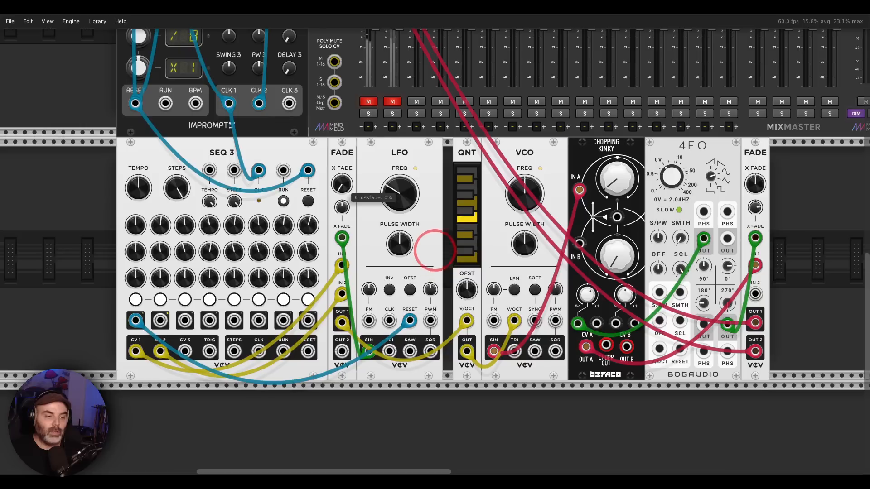
Step: Unmute the first mixer channel and set the crossfade of the FADE beside SEQ 3 to 100%
click(368, 102)
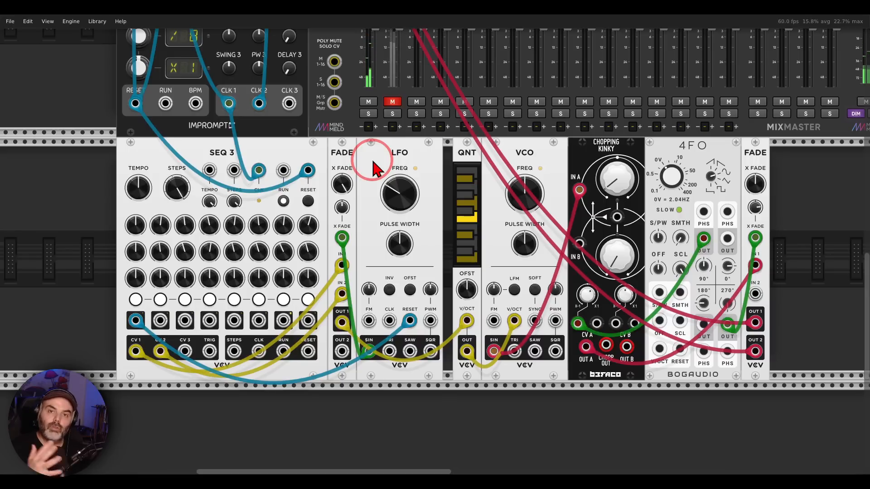
mouse_move(344, 180)
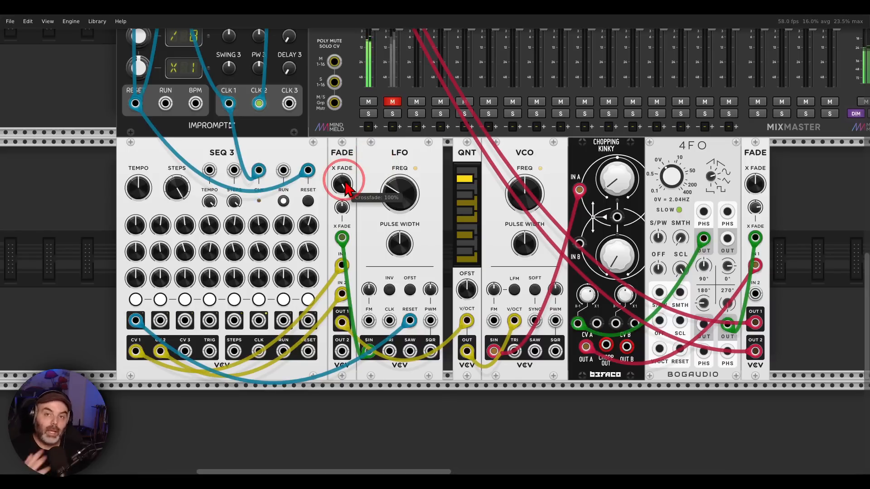
Step: Set the crossfade of the FADE beside SEQ 3 to about 32.7% and its crossfade CV to about 35.5%
drag(346, 183, 435, 245)
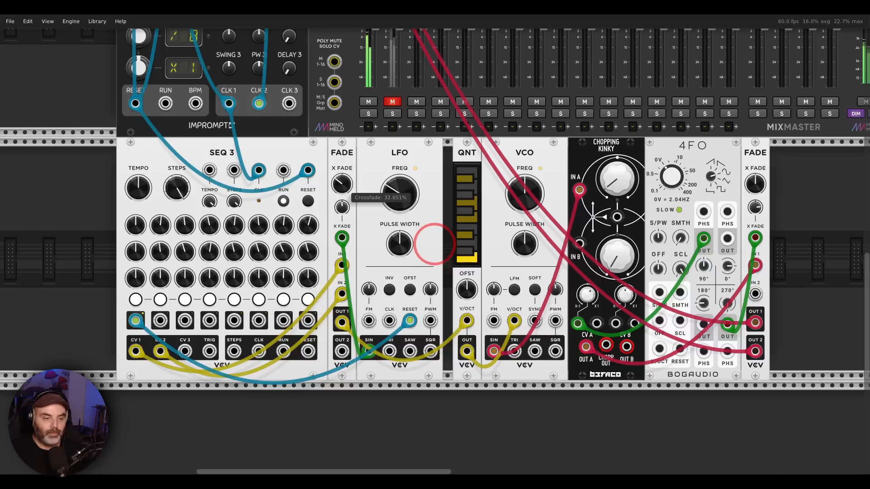
drag(342, 205, 434, 245)
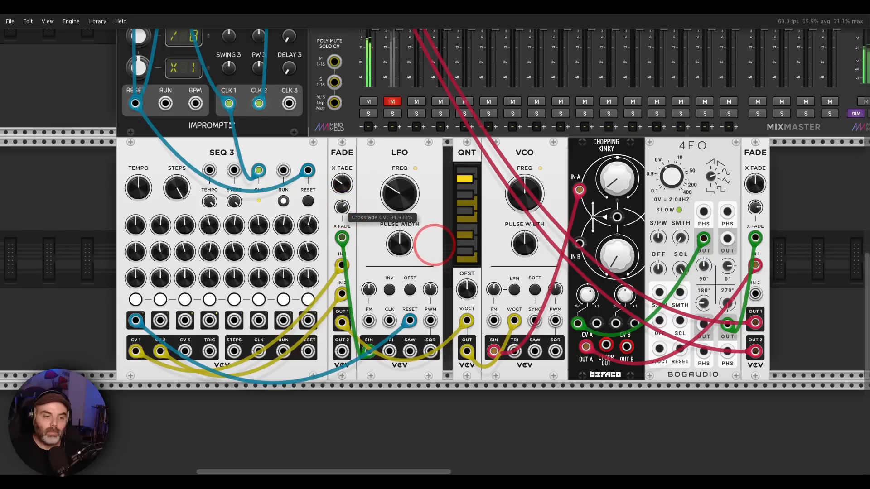
drag(346, 217, 434, 245)
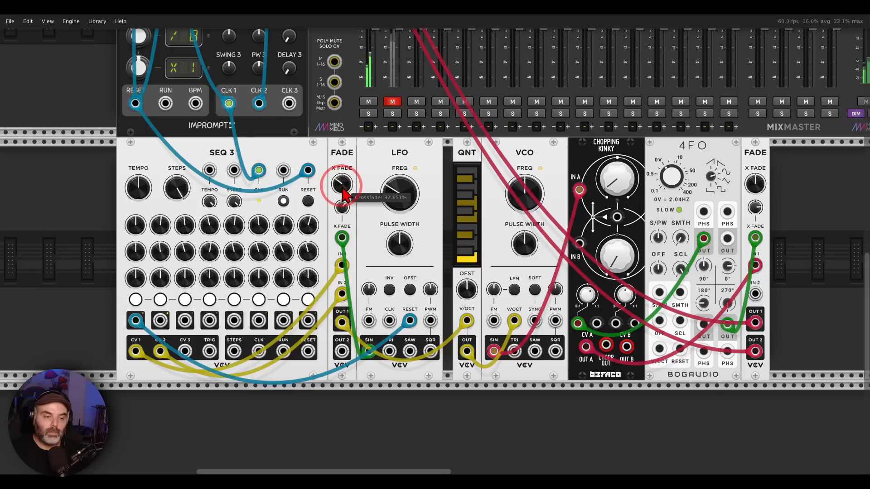
drag(342, 207, 433, 245)
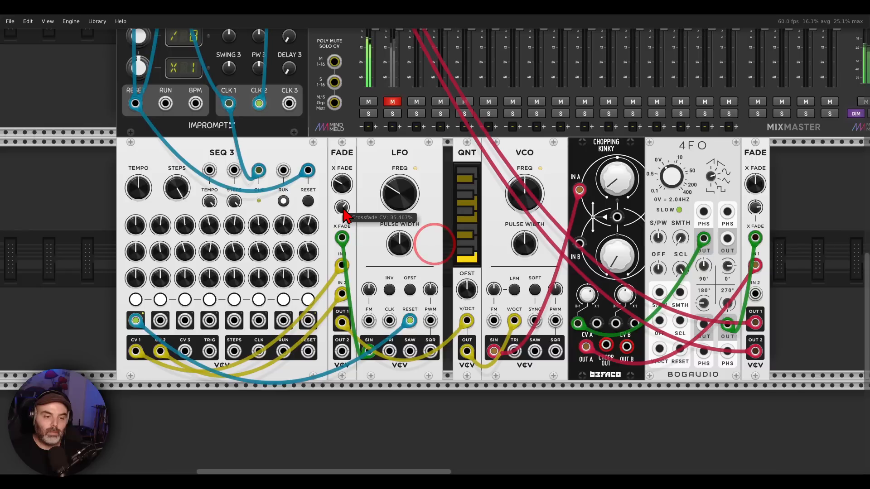
drag(343, 210, 343, 207)
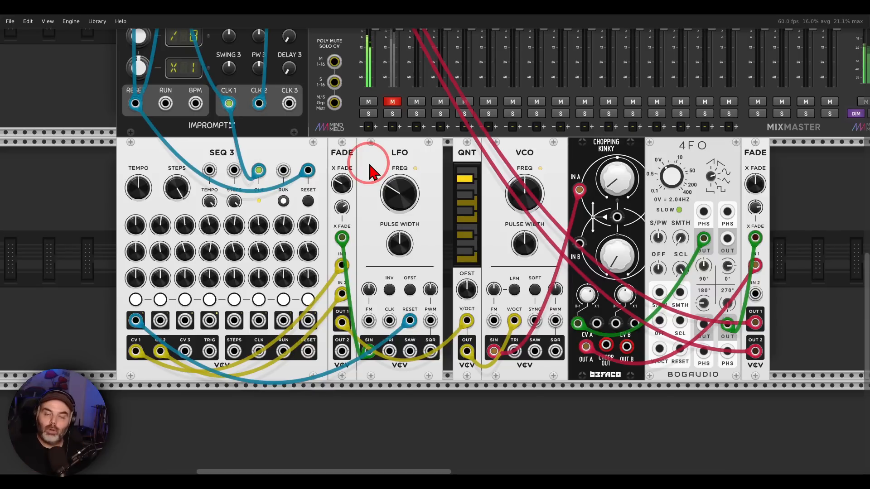
Step: Review the two ADDR-SEQ modules and the crossfade setting of the FADE beside RANDOM
scroll(371, 172, up, 10)
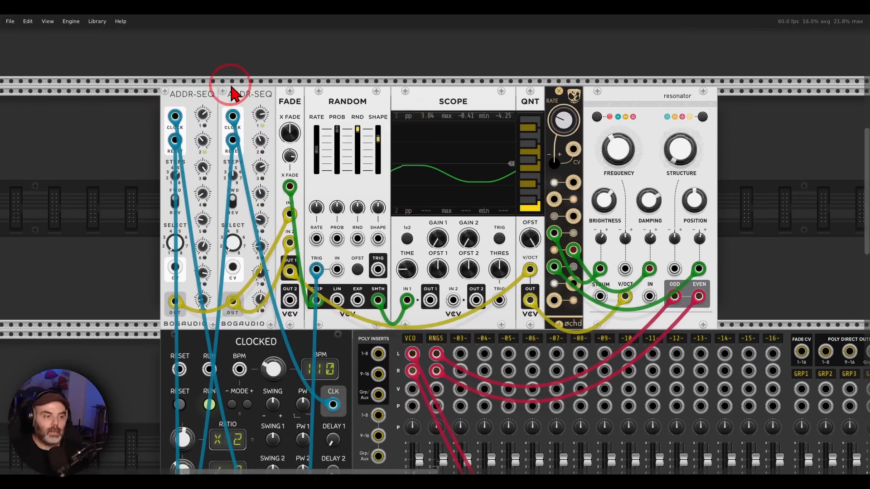
mouse_move(240, 68)
mouse_down()
mouse_move(171, 72)
mouse_move(286, 97)
mouse_move(226, 118)
mouse_move(250, 76)
mouse_up()
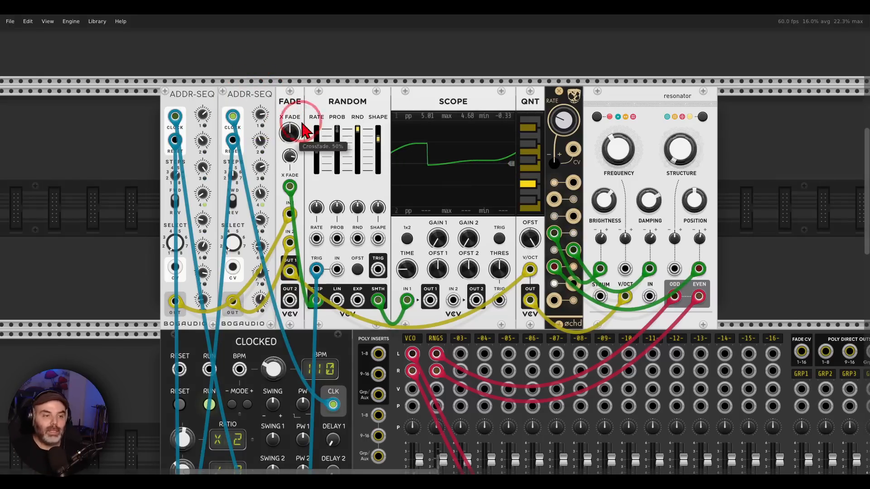
mouse_move(313, 120)
mouse_down()
mouse_move(268, 113)
mouse_move(330, 150)
mouse_move(318, 111)
mouse_up()
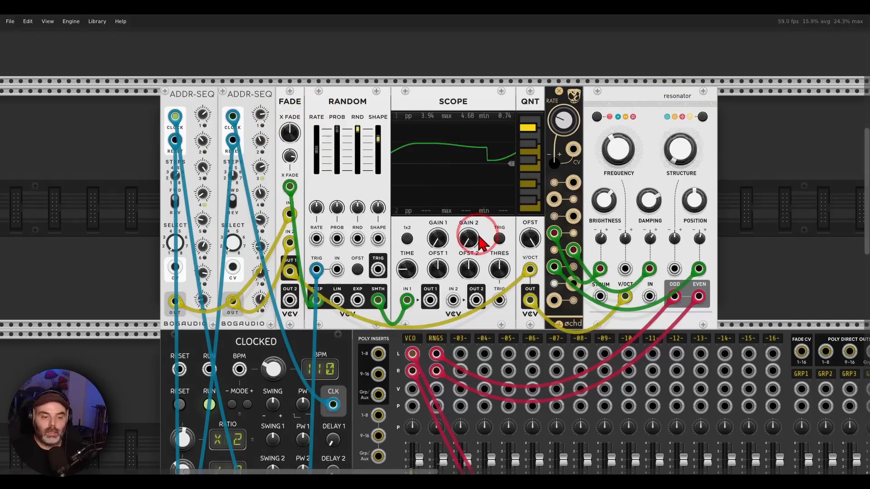
scroll(419, 301, down, 5)
scroll(419, 301, up, 5)
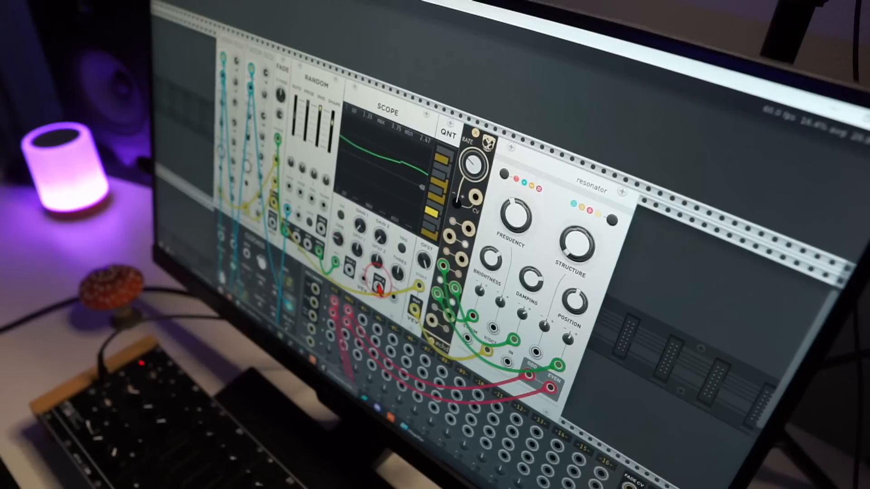
scroll(407, 262, up, 5)
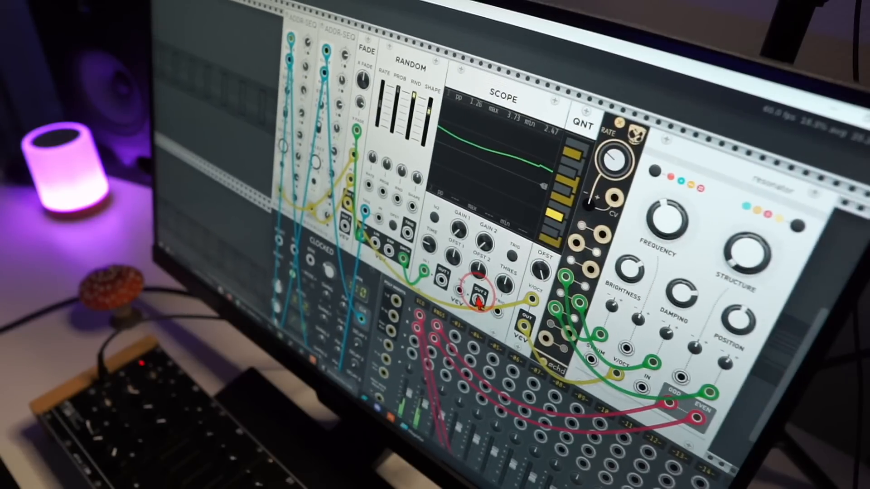
drag(479, 303, 476, 302)
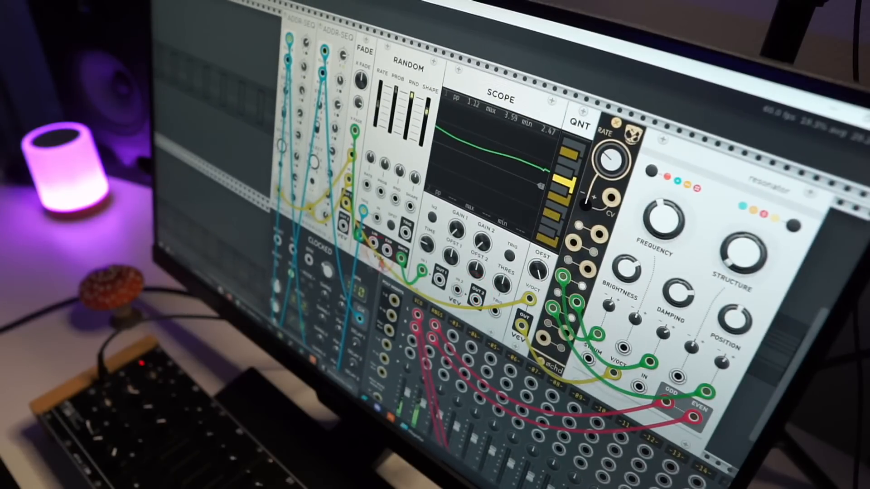
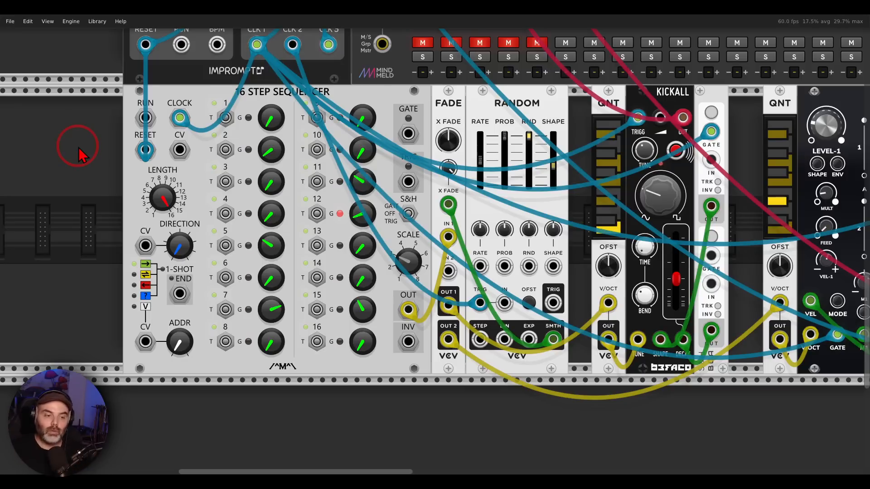
Step: Mark the 16 STEP SEQUENCER, the FADE inputs, and the KICKALL and OPULUS voices that FADE feeds
mouse_move(345, 81)
mouse_down()
mouse_move(202, 114)
mouse_move(356, 102)
mouse_up()
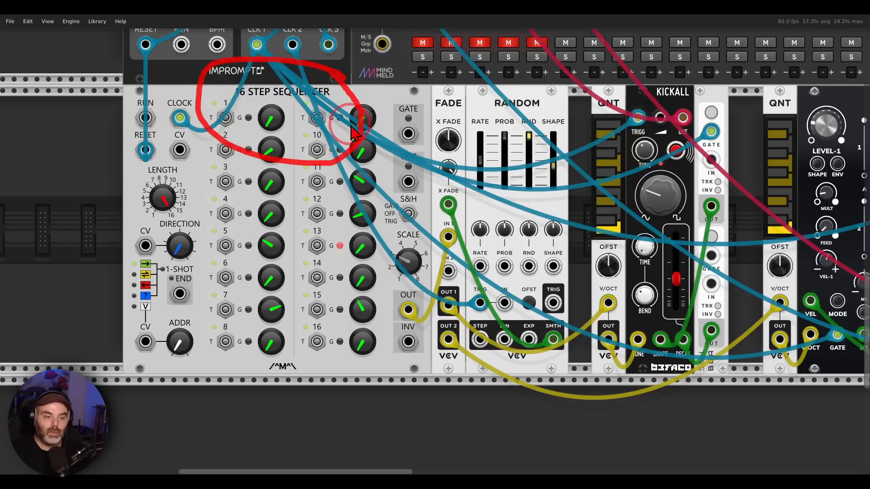
mouse_move(430, 228)
mouse_down()
mouse_move(450, 222)
mouse_move(435, 258)
mouse_move(465, 233)
mouse_up()
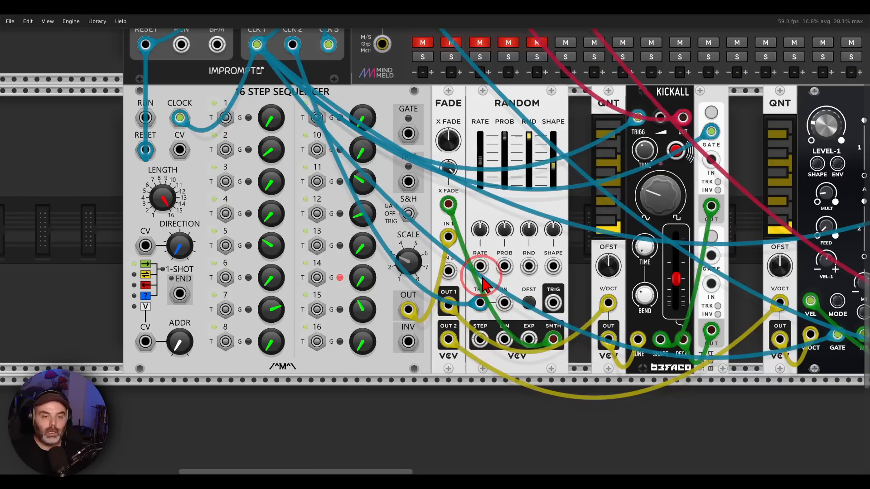
drag(481, 277, 317, 277)
mouse_move(576, 79)
mouse_down()
mouse_move(453, 67)
mouse_move(489, 182)
mouse_move(594, 121)
mouse_up()
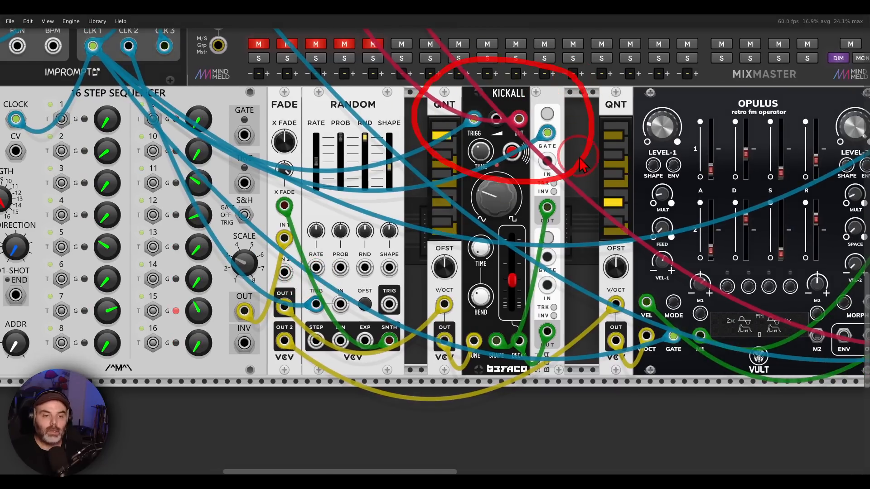
drag(566, 231, 275, 236)
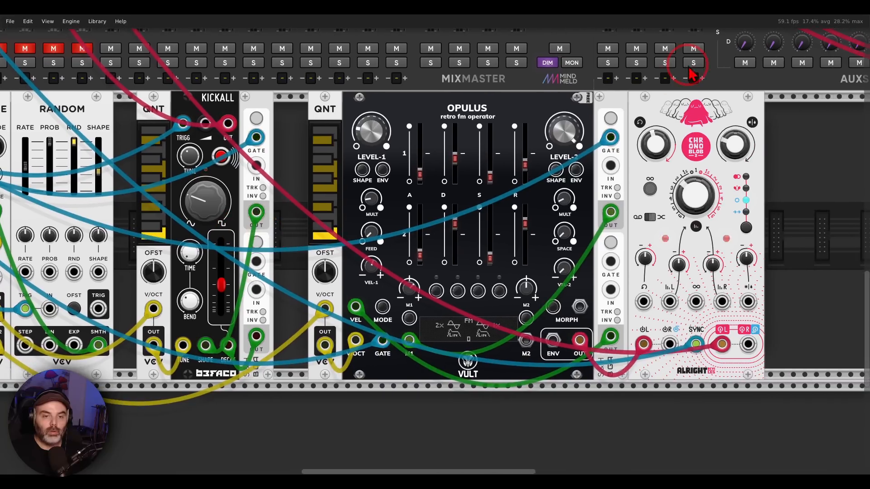
mouse_move(723, 58)
mouse_down()
mouse_move(320, 80)
mouse_move(697, 244)
mouse_move(716, 66)
mouse_up()
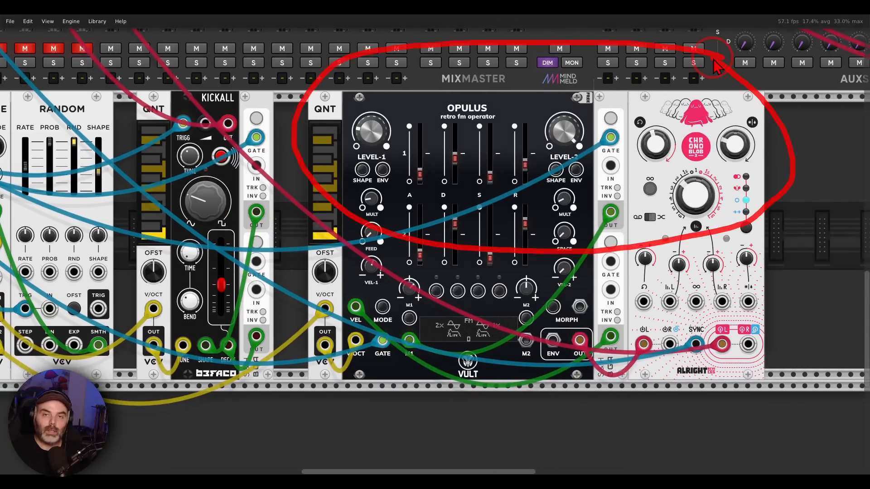
drag(138, 184, 550, 163)
mouse_move(500, 82)
mouse_down()
mouse_move(428, 83)
mouse_move(498, 68)
mouse_up()
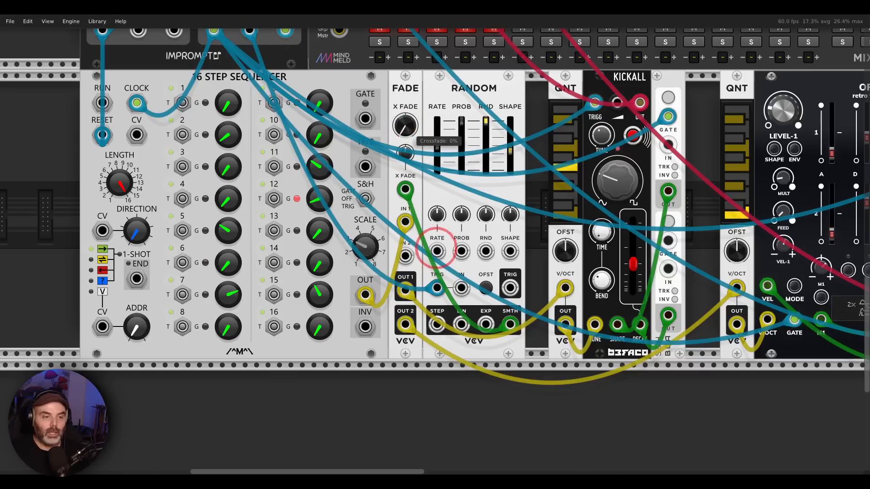
Step: Unmute the KCAL and OPUL mixer channels to hear the sequence split between both voices
scroll(389, 120, up, 3)
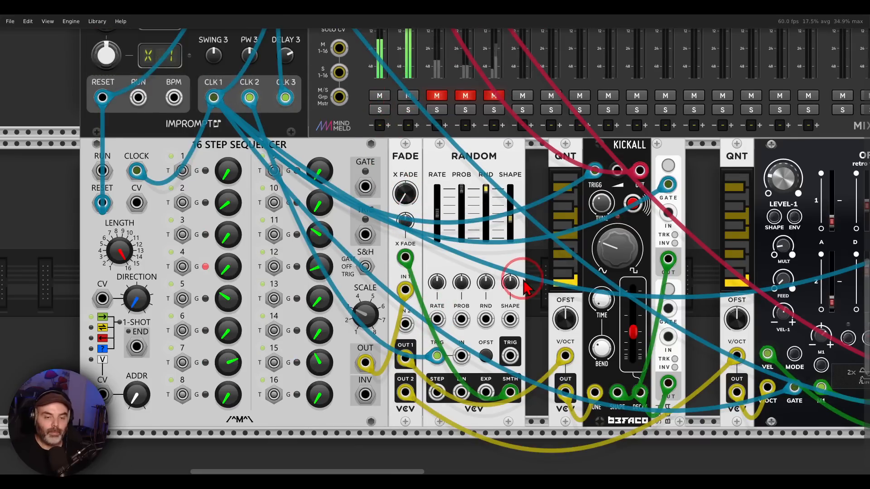
scroll(518, 236, down, 2)
scroll(517, 237, down, 2)
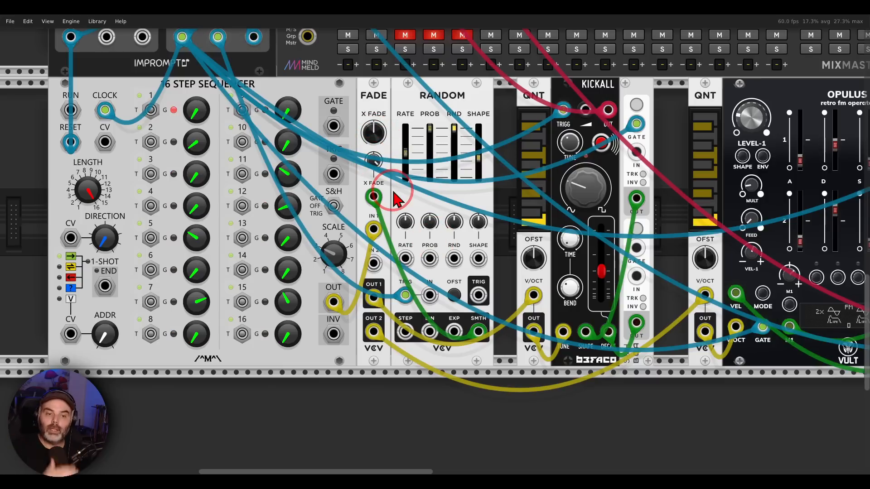
drag(410, 204, 392, 207)
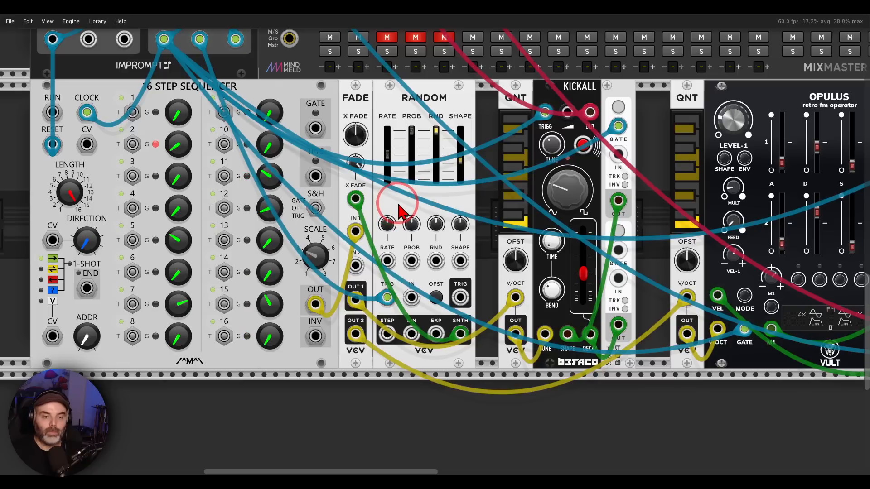
Step: Mark the TRUMMOR 2 and TRUMMOR drum synthesizers above the mixer, and clear the markings
scroll(398, 211, up, 1)
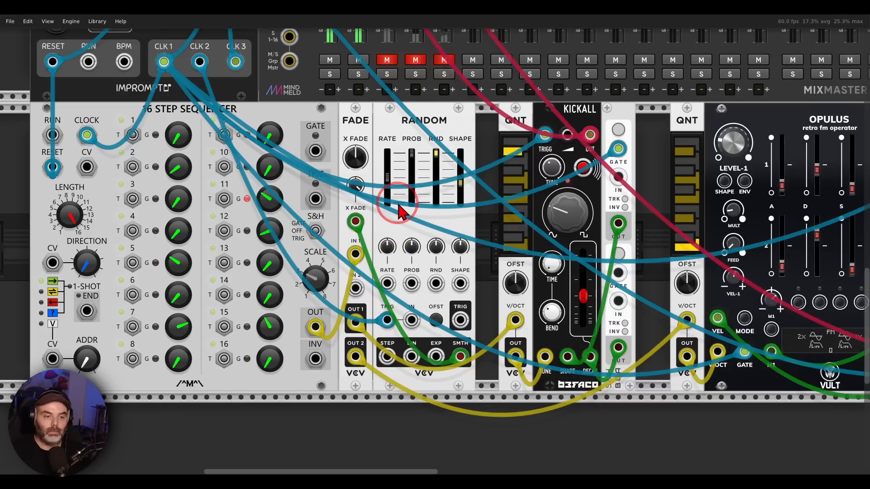
scroll(398, 212, up, 5)
scroll(399, 205, up, 7)
scroll(399, 205, down, 1)
scroll(454, 236, up, 2)
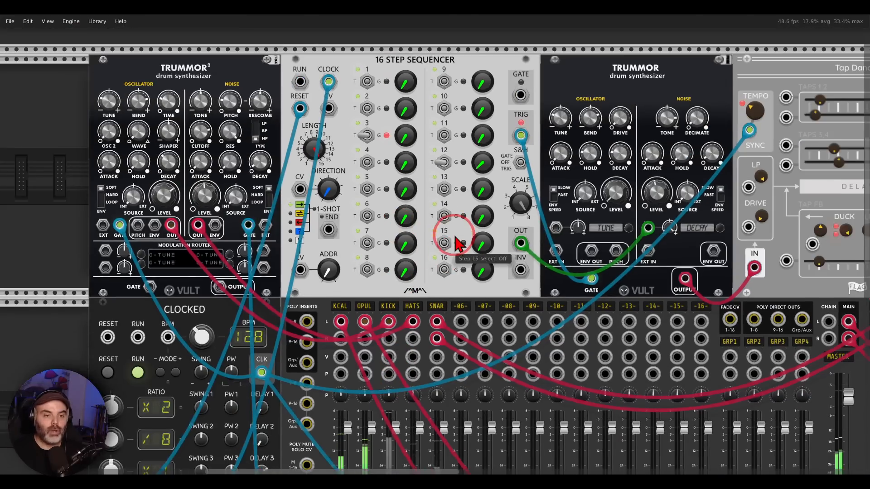
scroll(457, 245, down, 3)
scroll(437, 204, up, 1)
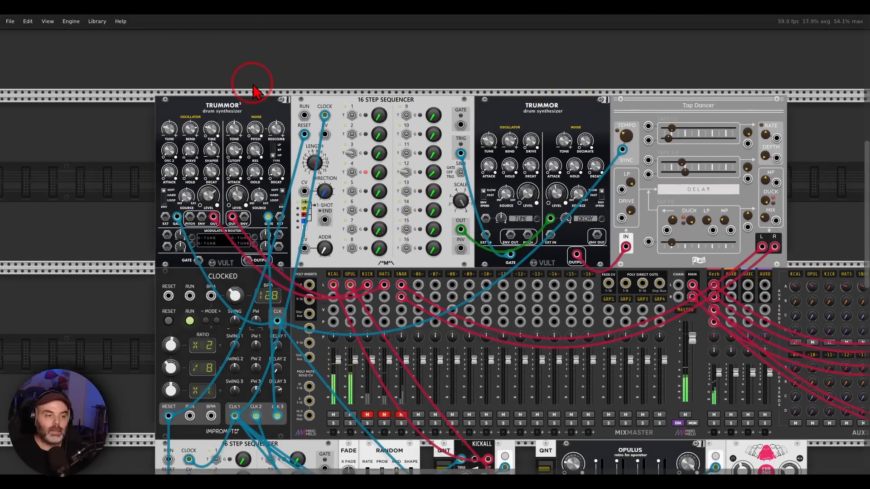
mouse_move(253, 84)
mouse_down()
mouse_move(179, 144)
mouse_move(247, 72)
mouse_up()
mouse_move(564, 83)
mouse_down()
mouse_move(499, 104)
mouse_move(574, 115)
mouse_move(564, 104)
mouse_up()
key(Escape)
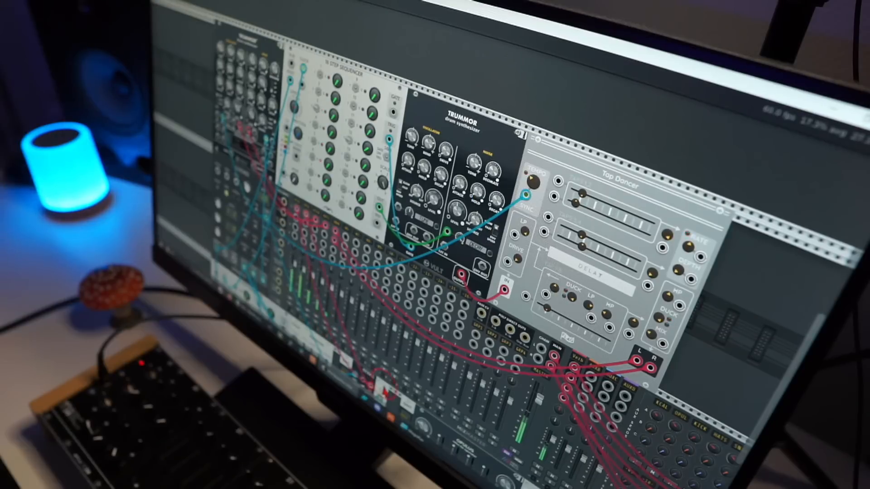
drag(385, 391, 436, 401)
scroll(435, 402, down, 10)
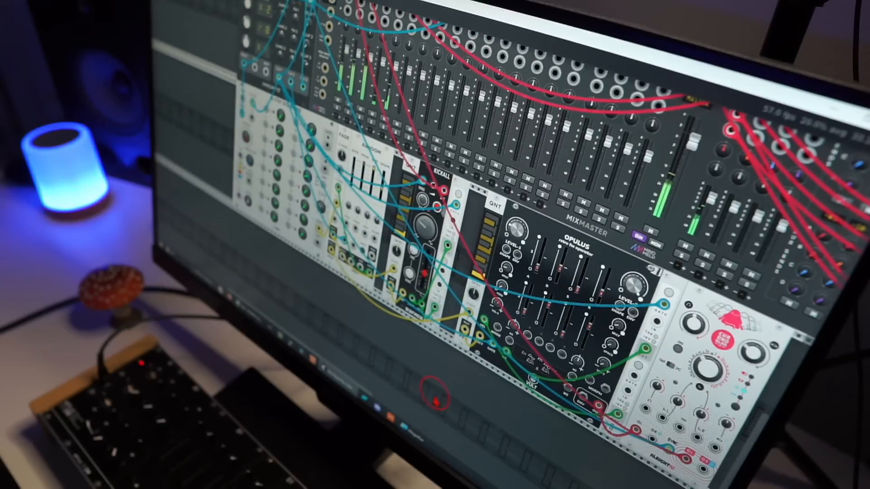
drag(436, 402, 398, 406)
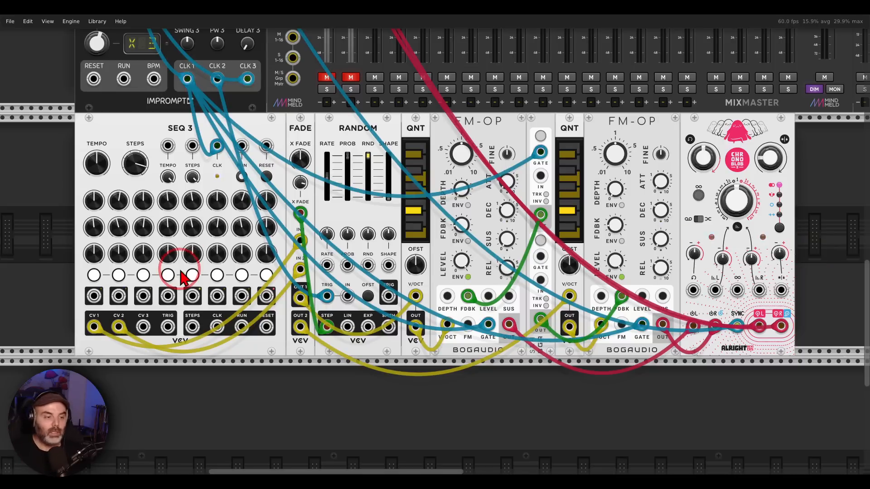
Step: Trace SEQ 3's CV 1 and CV 2 outputs into FADE, mark the two FM-OP voices, and clear the markings
mouse_move(130, 309)
mouse_down()
mouse_move(111, 366)
mouse_move(150, 308)
mouse_move(235, 295)
mouse_move(280, 277)
mouse_up()
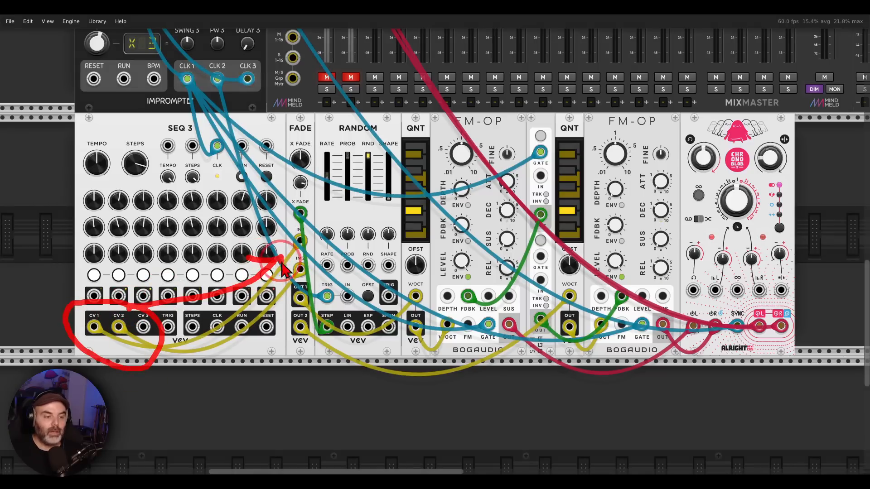
mouse_move(716, 111)
mouse_down()
mouse_move(451, 120)
mouse_move(703, 220)
mouse_move(711, 109)
mouse_up()
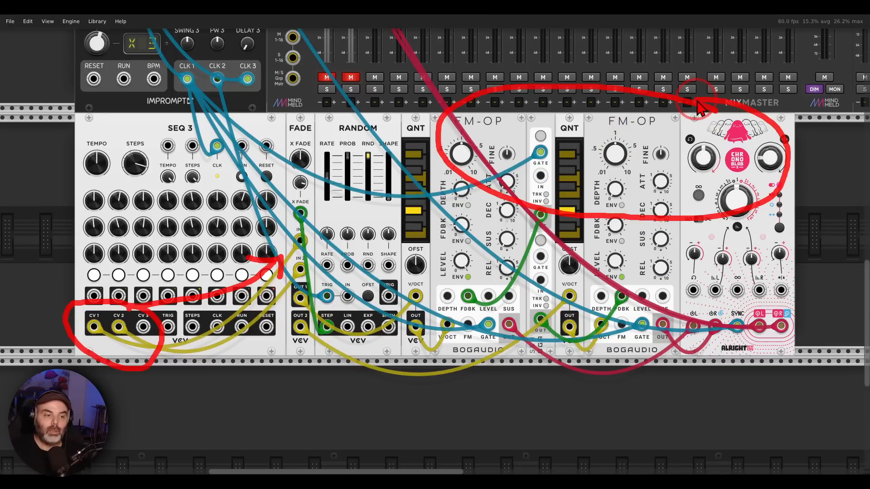
key(Delete)
mouse_move(391, 122)
mouse_down()
mouse_move(323, 127)
mouse_move(382, 116)
mouse_up()
key(Escape)
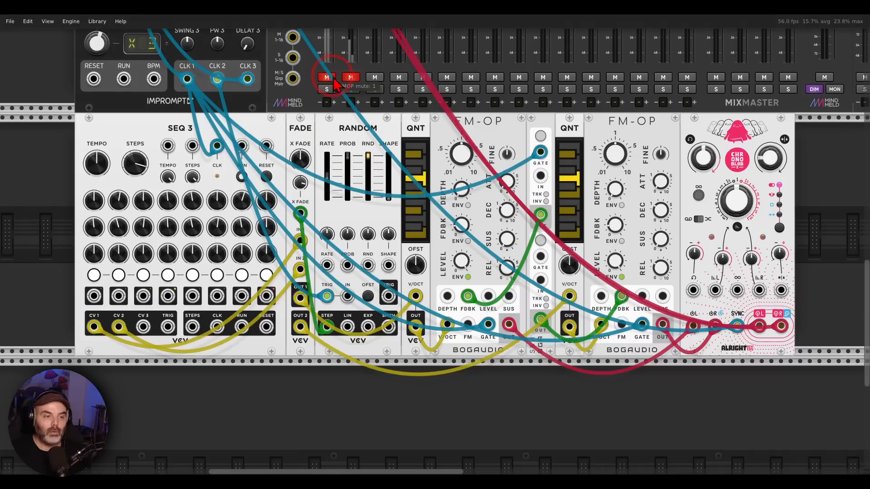
Step: Unmute the FMOP mixer channel
click(332, 78)
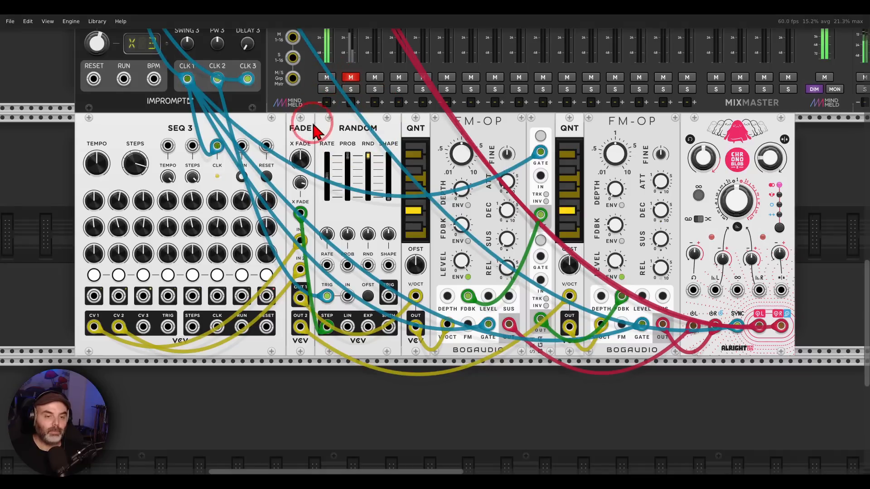
drag(310, 133, 336, 138)
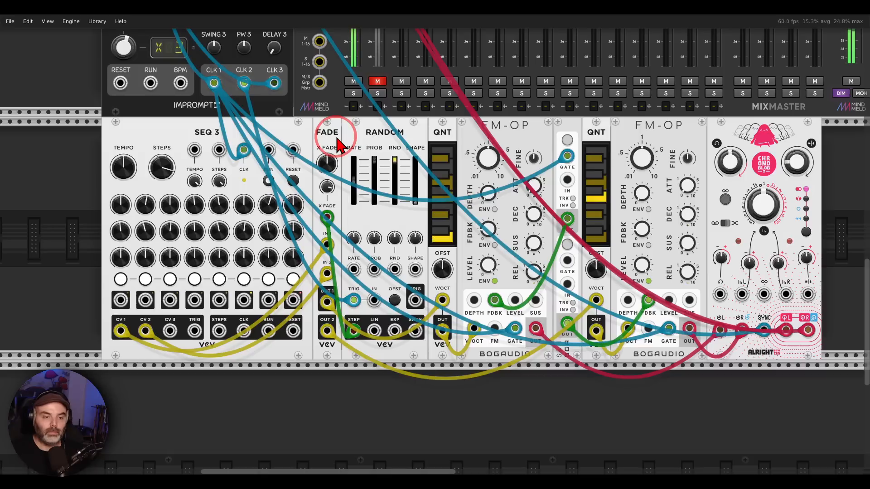
Step: Mark the DUAL FIVE STEPS sequencer and the two KICKALL voices above the mixer, and clear the markings
scroll(340, 182, up, 8)
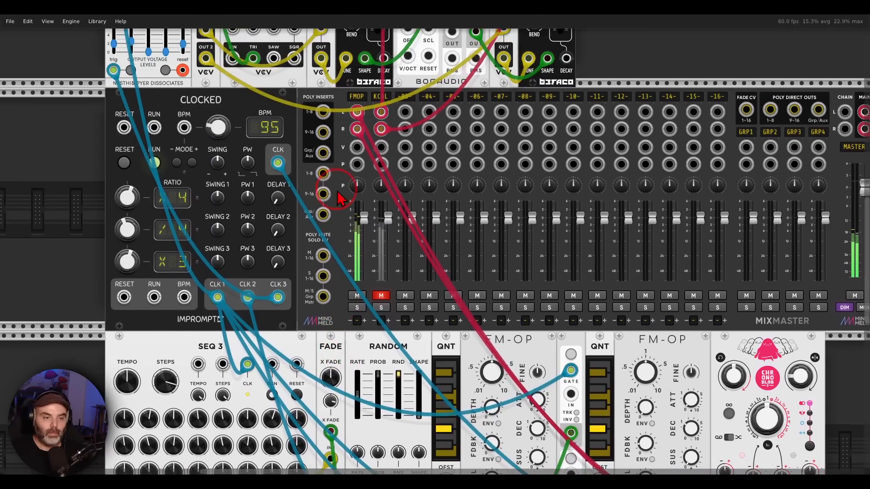
drag(323, 99, 418, 315)
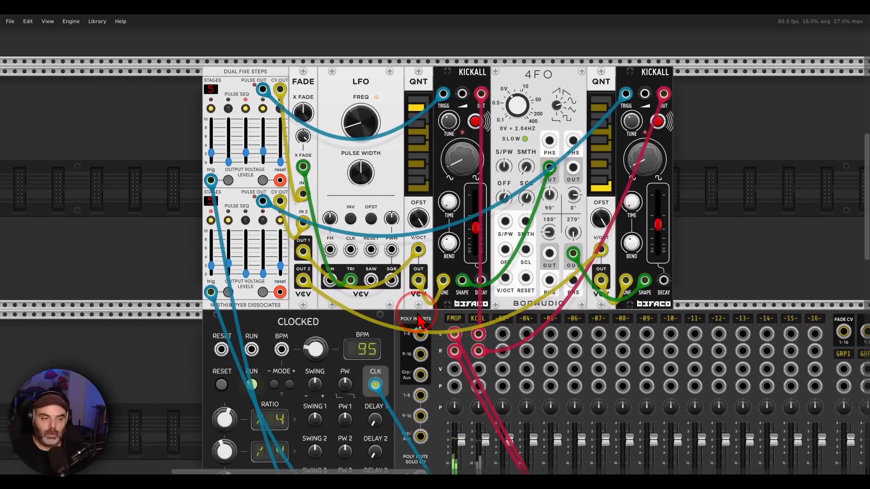
mouse_move(272, 59)
mouse_down()
mouse_move(171, 175)
mouse_move(277, 231)
mouse_move(301, 74)
mouse_move(272, 56)
mouse_up()
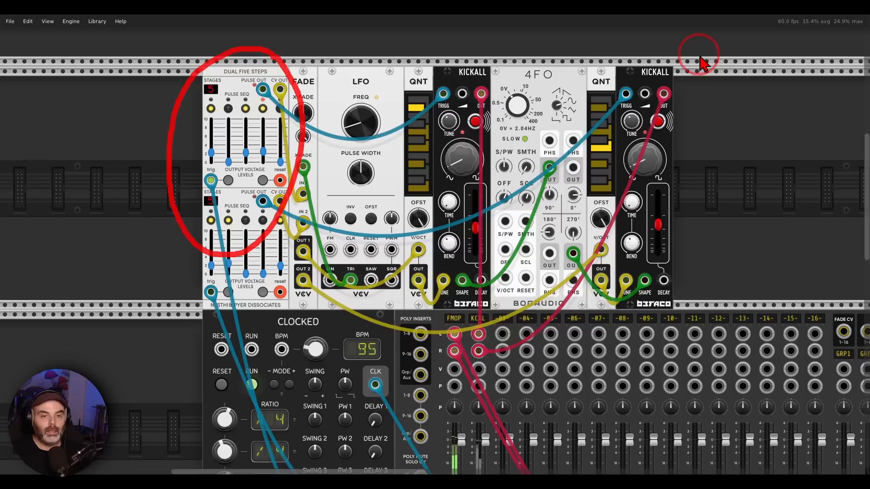
mouse_move(700, 64)
mouse_down()
mouse_move(407, 59)
mouse_move(734, 122)
mouse_move(704, 61)
mouse_up()
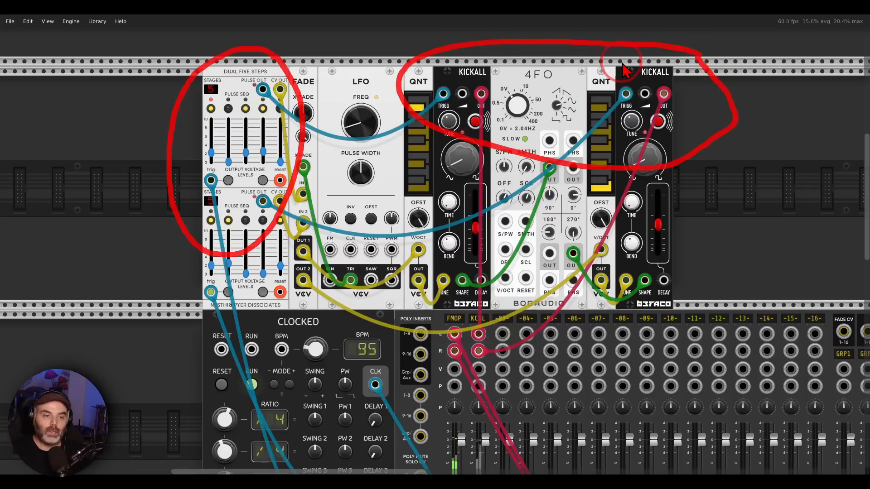
key(Escape)
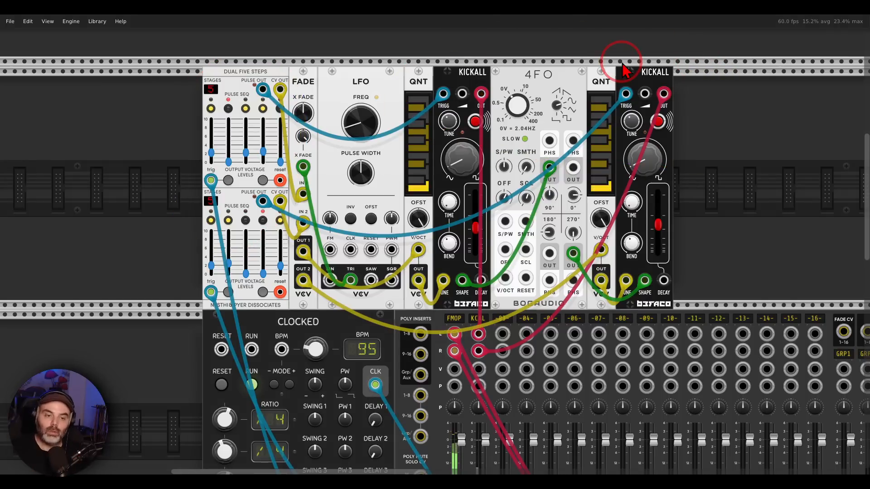
Step: Unmute the KCAL mixer channel to play the KICKALL voices alongside the FM-OP voices
scroll(560, 238, down, 11)
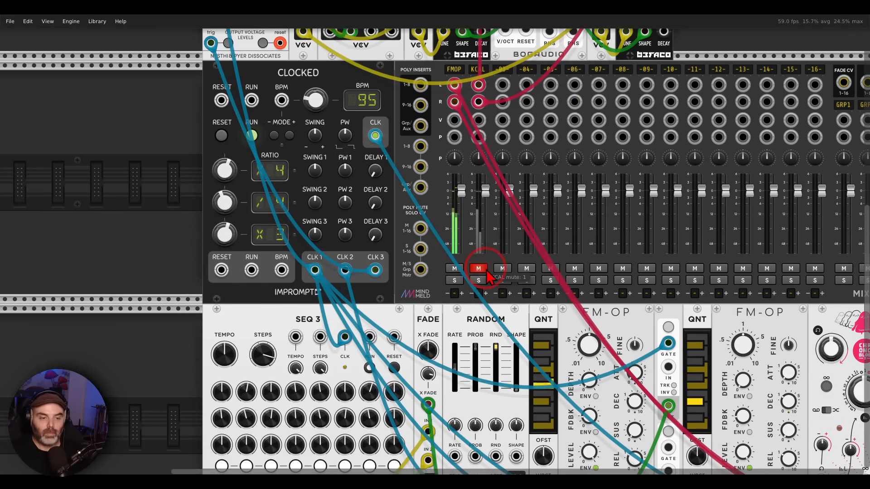
scroll(487, 275, down, 6)
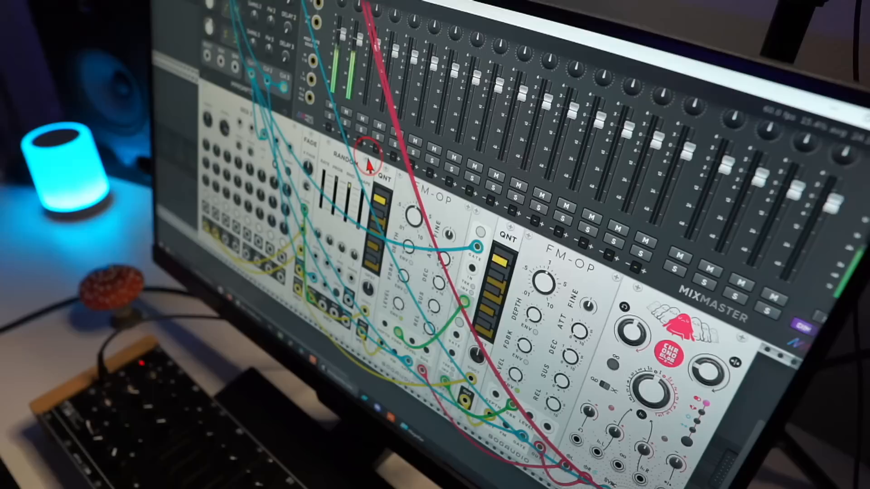
drag(368, 160, 372, 102)
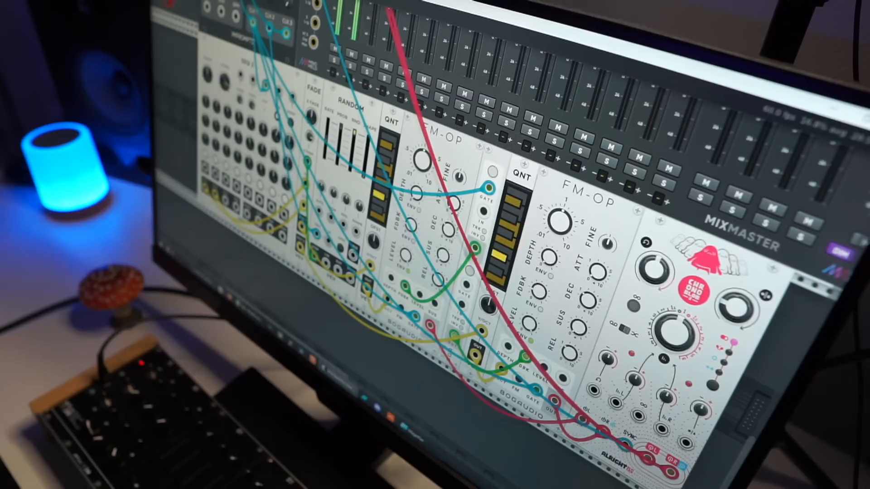
drag(170, 2, 291, 132)
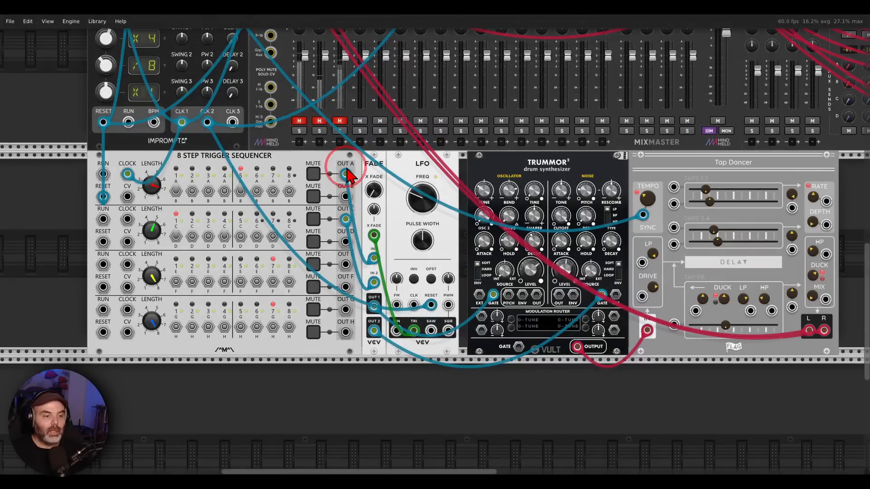
Step: Mark the 8 STEP TRIGGER SEQUENCER's trigger outputs and trace them through FADE's inputs and outputs towards TRUMMOR 2
mouse_move(355, 166)
mouse_down()
mouse_move(312, 190)
mouse_move(365, 212)
mouse_move(360, 175)
mouse_up()
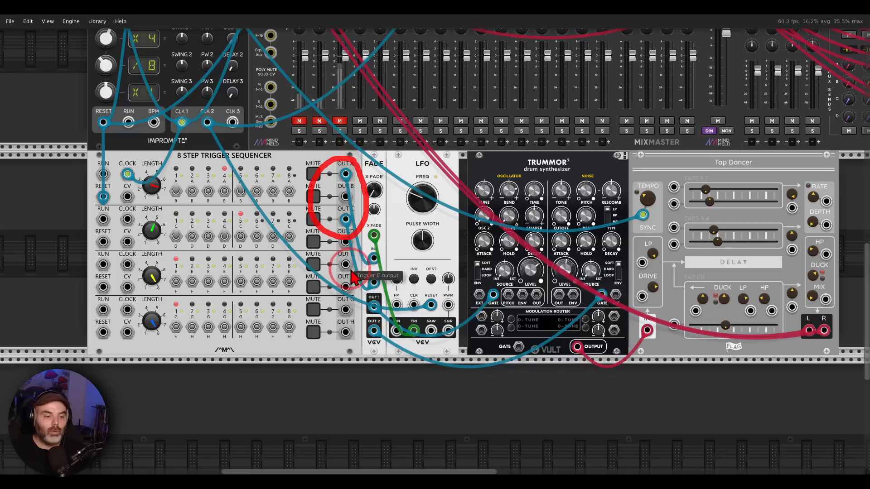
mouse_move(389, 248)
mouse_down()
mouse_move(350, 272)
mouse_move(394, 259)
mouse_up()
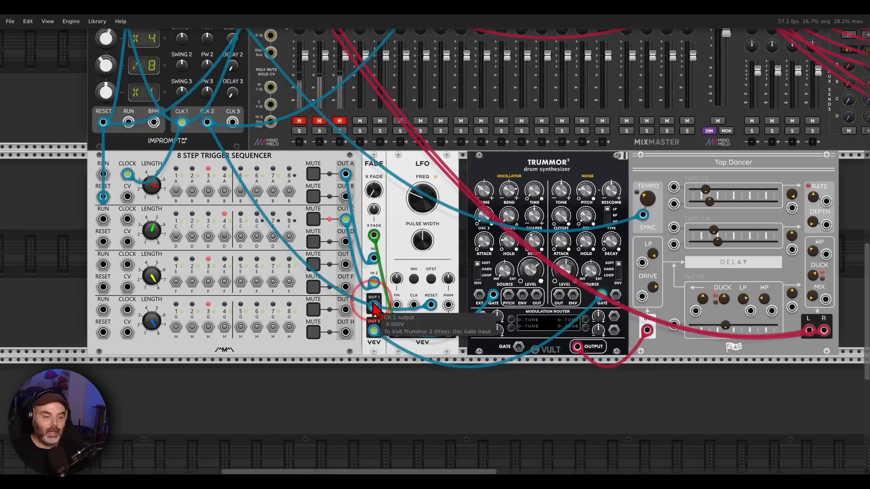
mouse_move(377, 293)
mouse_down()
mouse_move(370, 293)
mouse_move(457, 271)
mouse_move(468, 283)
mouse_up()
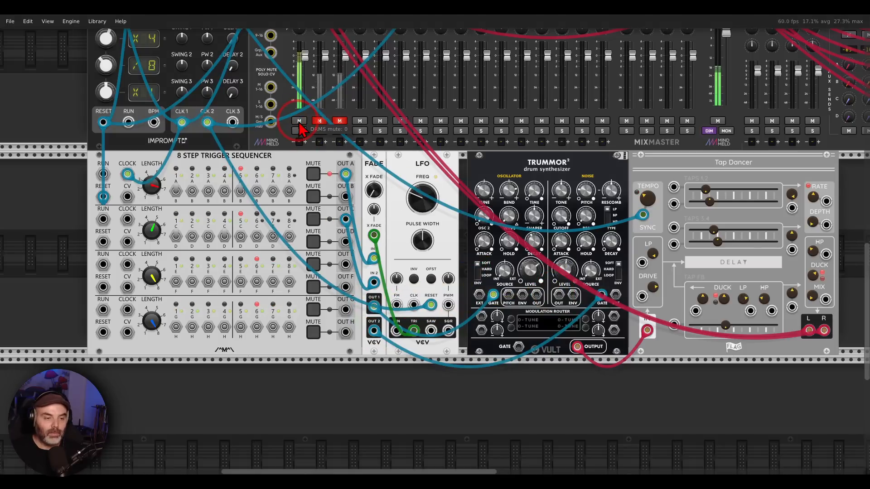
Step: Unmute the DRMS mixer channel and check the LFO's frequency and FADE's crossfade setting
click(420, 201)
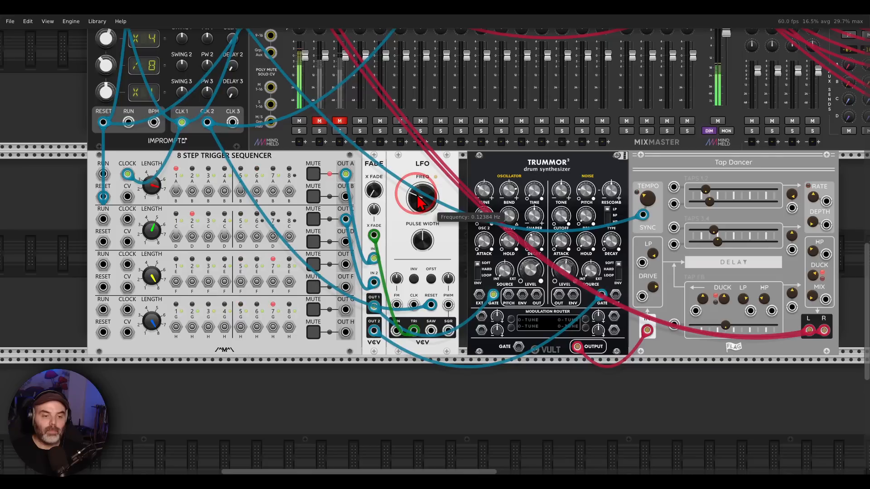
click(374, 193)
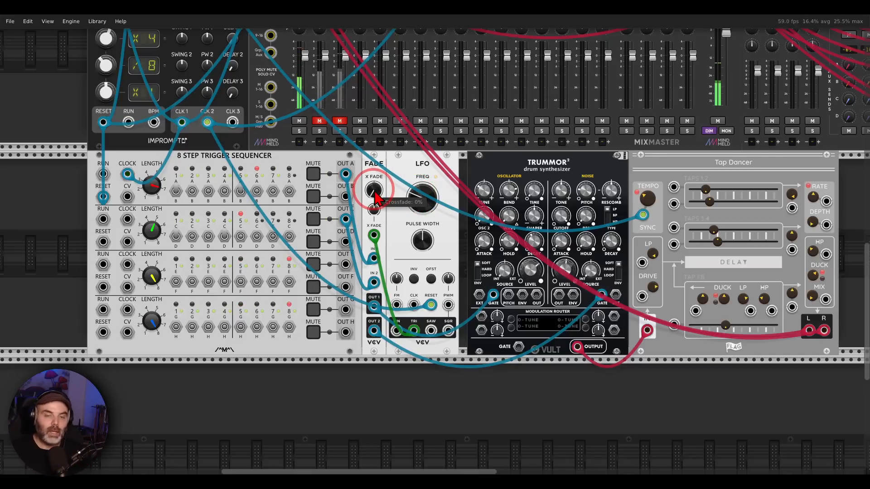
drag(374, 193, 435, 243)
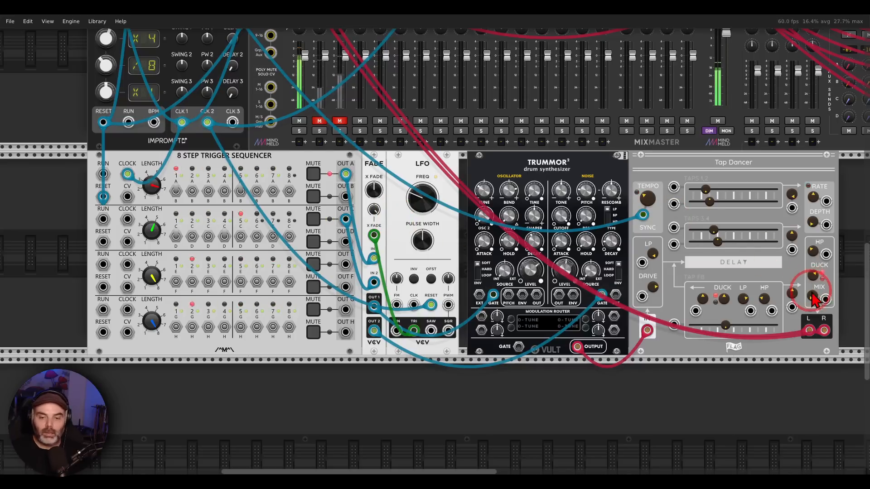
Step: Adjust the Tap Dancer delay's MIX amount
mouse_move(812, 296)
mouse_down()
mouse_move(812, 306)
mouse_move(812, 290)
mouse_up()
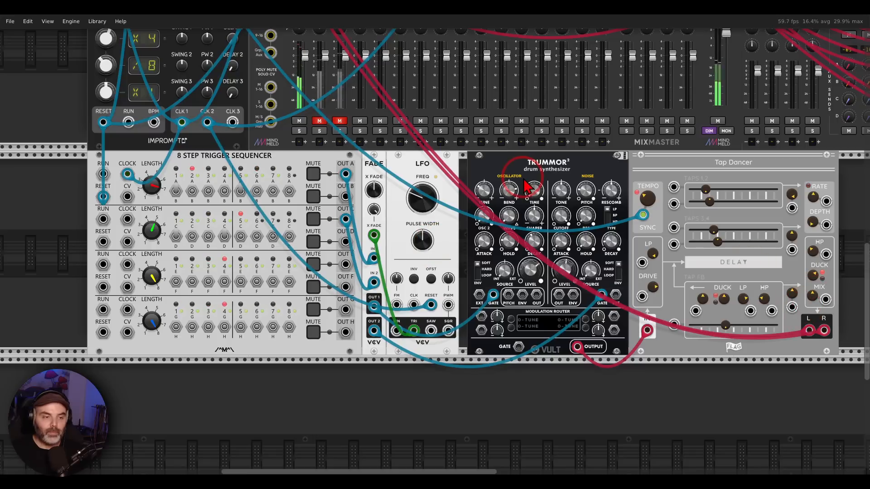
Step: Point out the Euclidean sequencers and the KICKALL and OPULUS voices, and unmute the KCL and OPUL mixer channels
scroll(403, 185, up, 10)
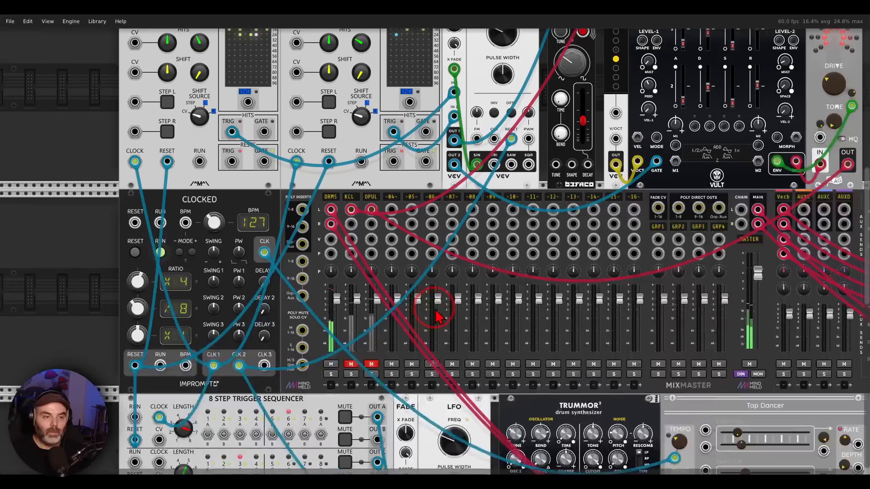
scroll(437, 315, up, 5)
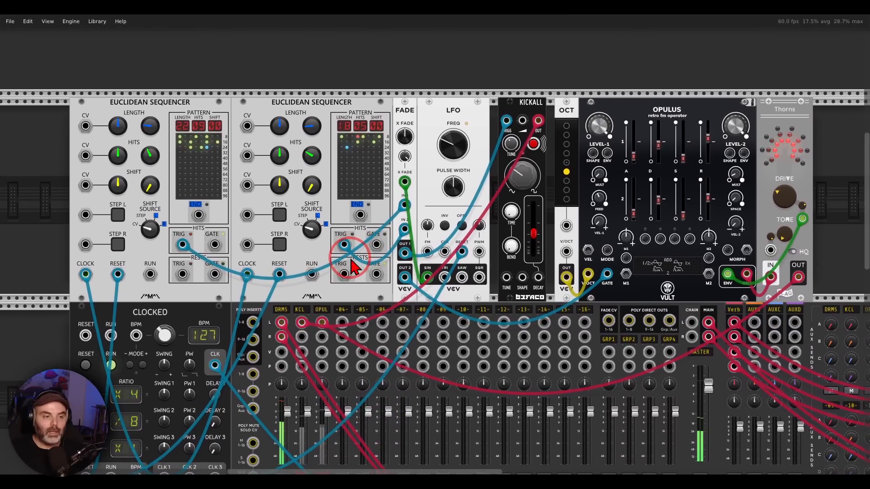
mouse_move(363, 79)
mouse_down()
mouse_move(161, 39)
mouse_move(281, 159)
mouse_move(350, 77)
mouse_up()
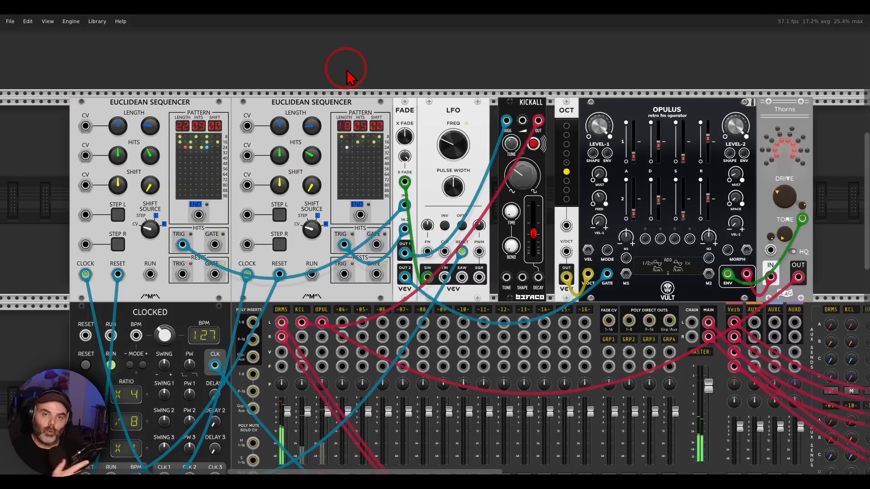
mouse_move(512, 90)
mouse_down()
mouse_move(535, 89)
mouse_move(546, 109)
mouse_move(539, 91)
mouse_up()
mouse_move(691, 95)
mouse_down()
mouse_move(637, 119)
mouse_move(699, 101)
mouse_up()
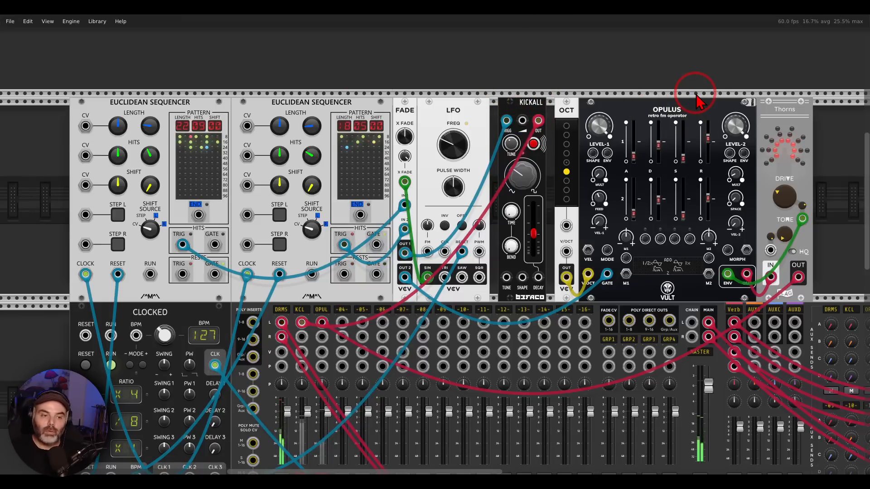
scroll(311, 229, down, 2)
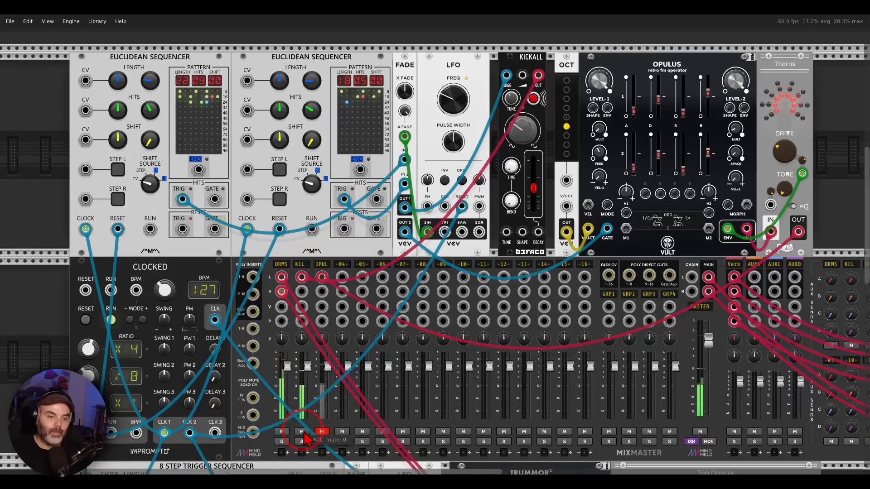
click(322, 432)
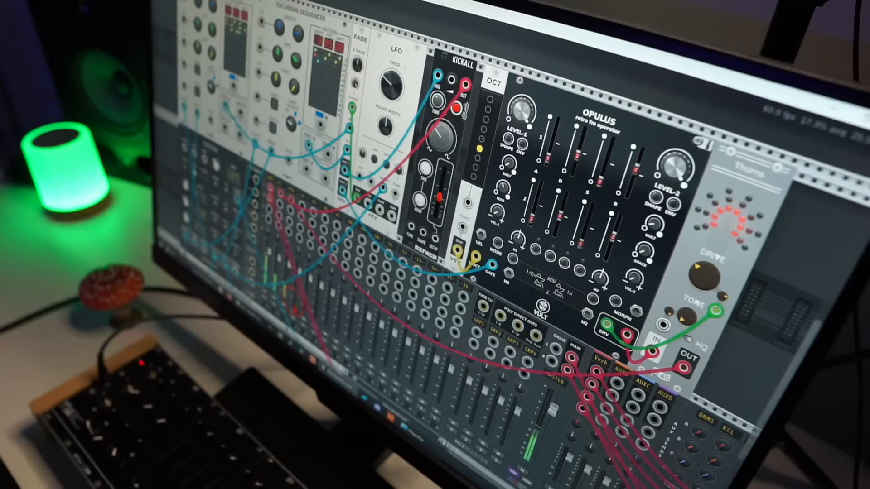
Step: Adjust KICKALL's wave shape and TRUMMOR 2's oscillator controls while the patch plays
scroll(450, 302, up, 2)
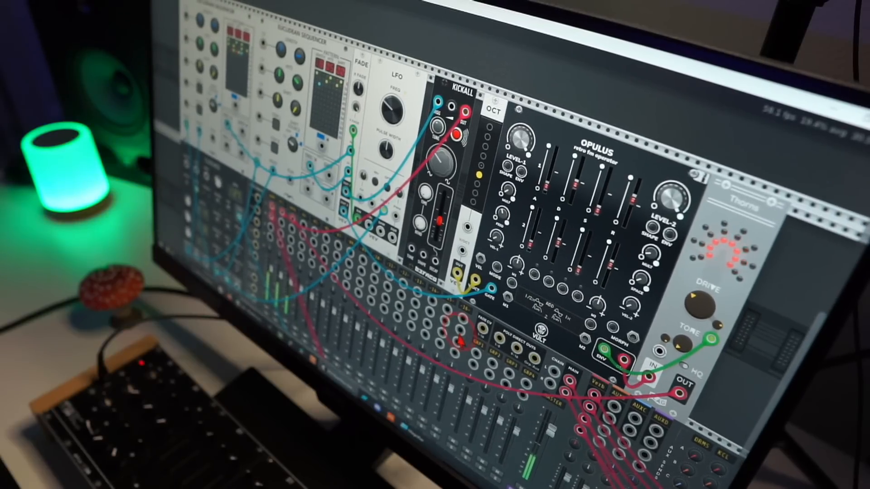
drag(439, 163, 439, 160)
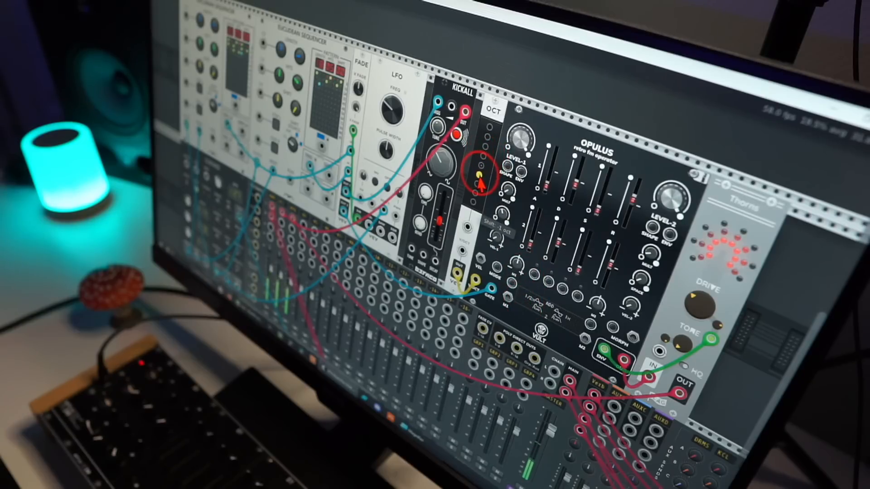
scroll(414, 251, down, 5)
scroll(415, 252, down, 5)
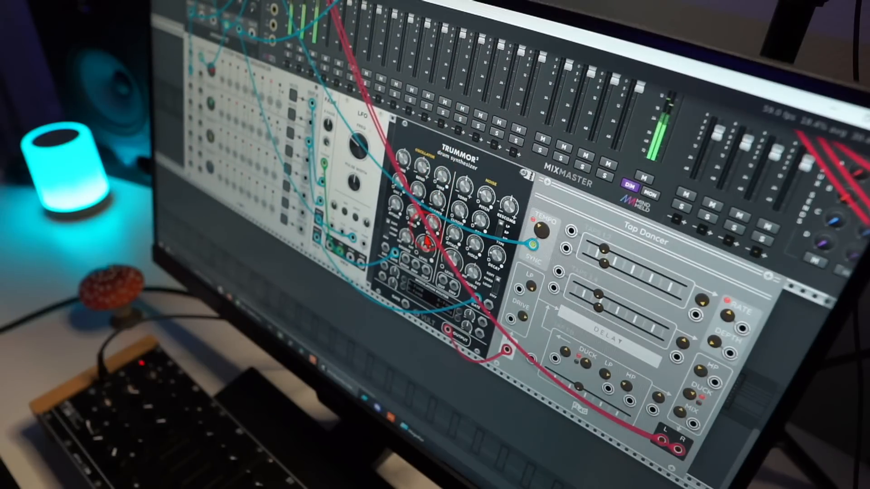
drag(425, 238, 426, 244)
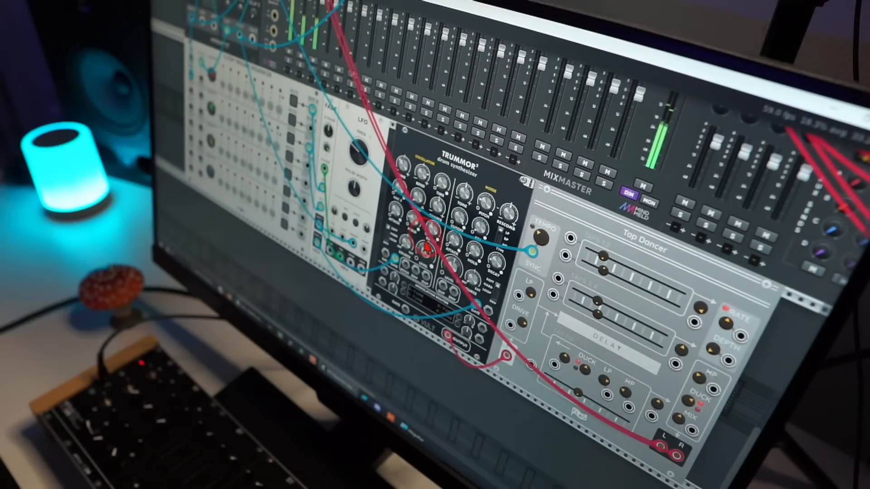
mouse_move(436, 207)
mouse_down()
mouse_move(437, 231)
mouse_move(431, 212)
mouse_up()
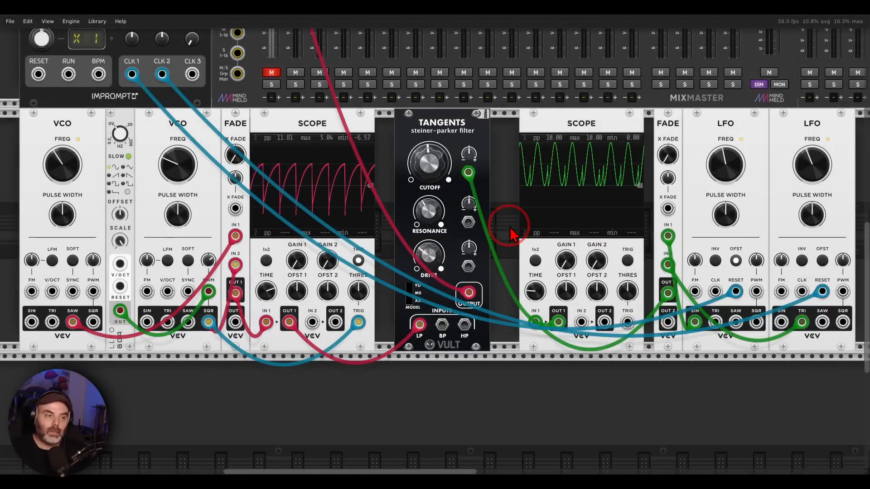
Step: Unmute the first mixer channel, mark the first VCO's SAW and the second VCO's SQR outputs running into FADE, and clear the markings
click(271, 73)
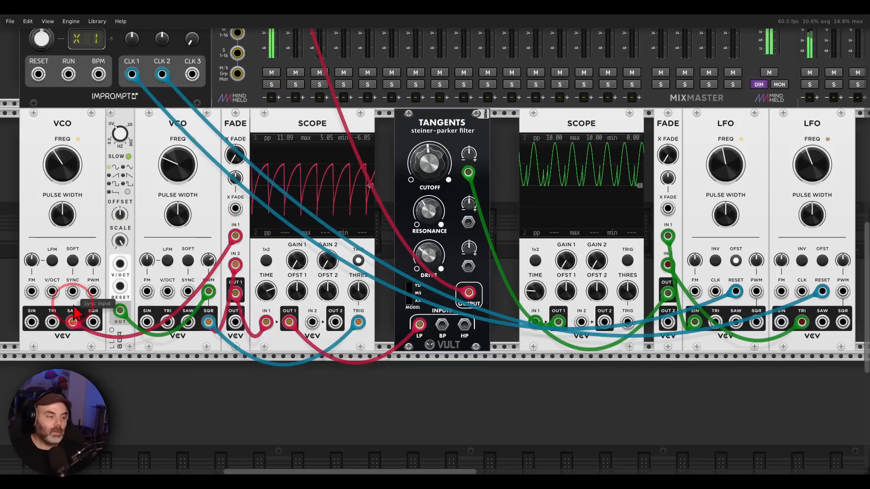
mouse_move(78, 309)
mouse_down()
mouse_move(72, 304)
mouse_move(83, 335)
mouse_move(216, 244)
mouse_move(226, 256)
mouse_up()
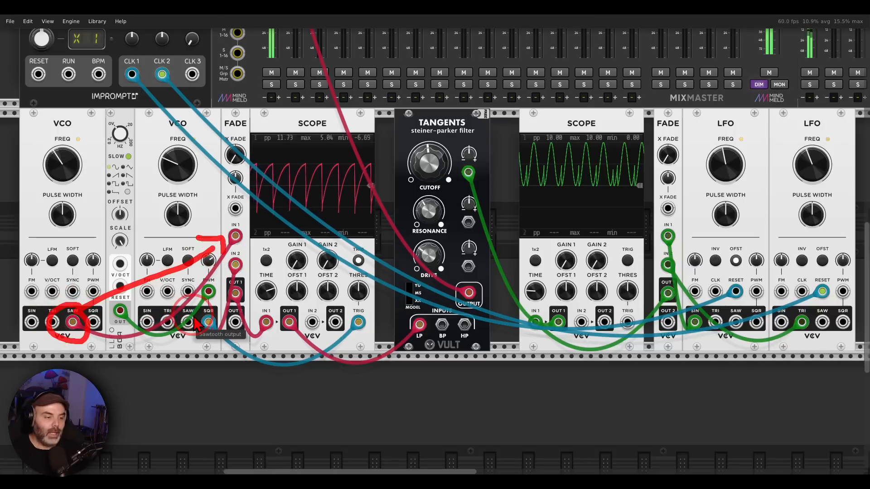
mouse_move(214, 310)
mouse_down()
mouse_move(196, 318)
mouse_move(201, 343)
mouse_move(212, 317)
mouse_up()
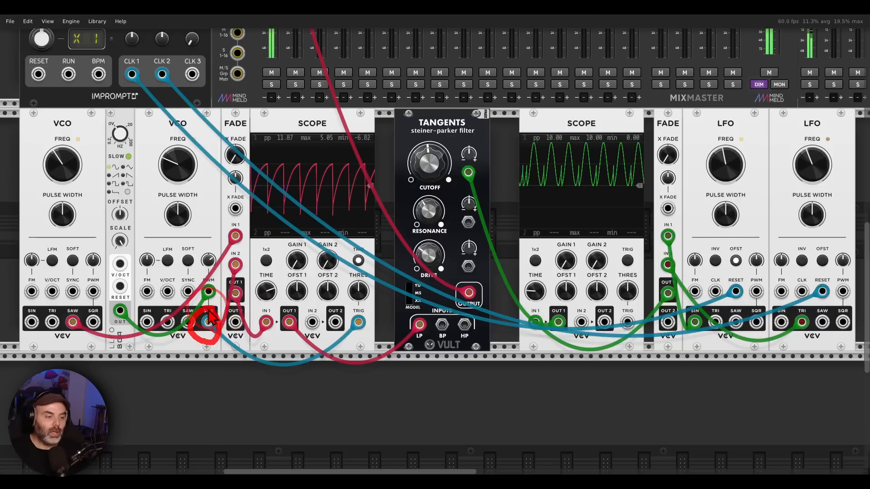
drag(215, 282, 230, 291)
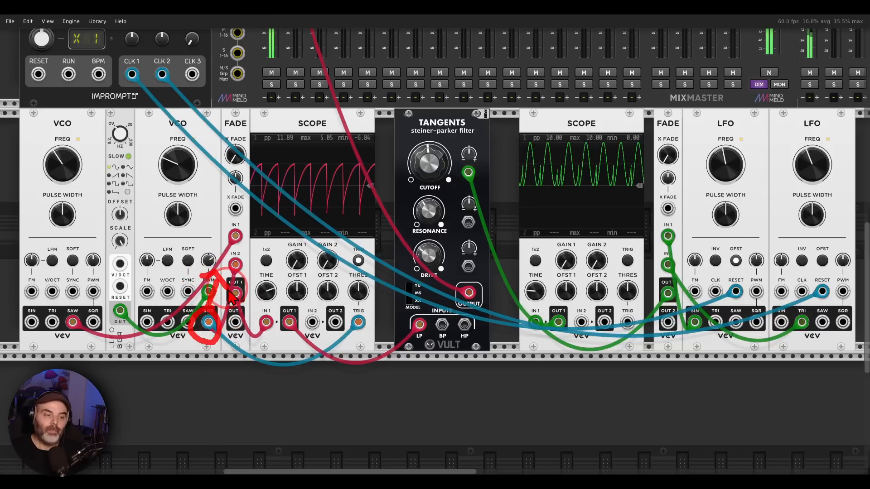
key(Escape)
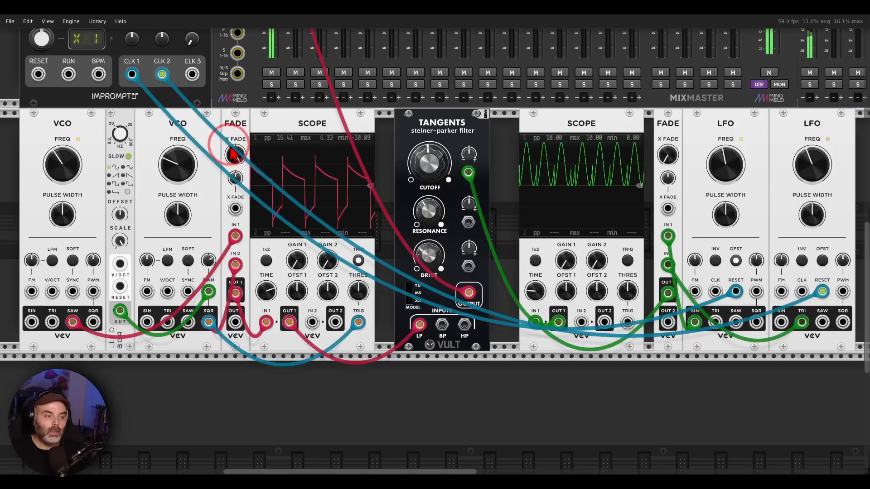
Step: Sweep the crossfade of the FADE that blends the two VCO waveforms
drag(235, 155, 236, 155)
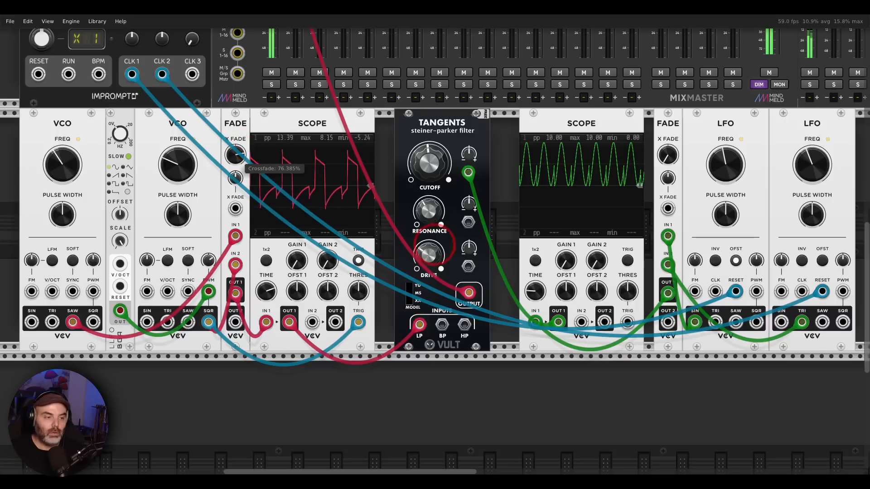
drag(429, 252, 428, 243)
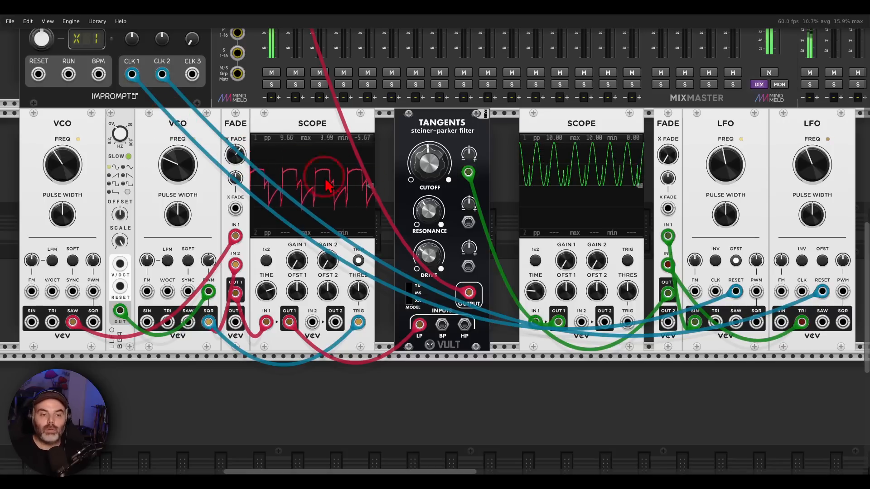
Step: Raise the TANGENTS filter's cutoff modulation amount and adjust the crossfade of the FADE that blends the two LFOs
drag(501, 199, 412, 208)
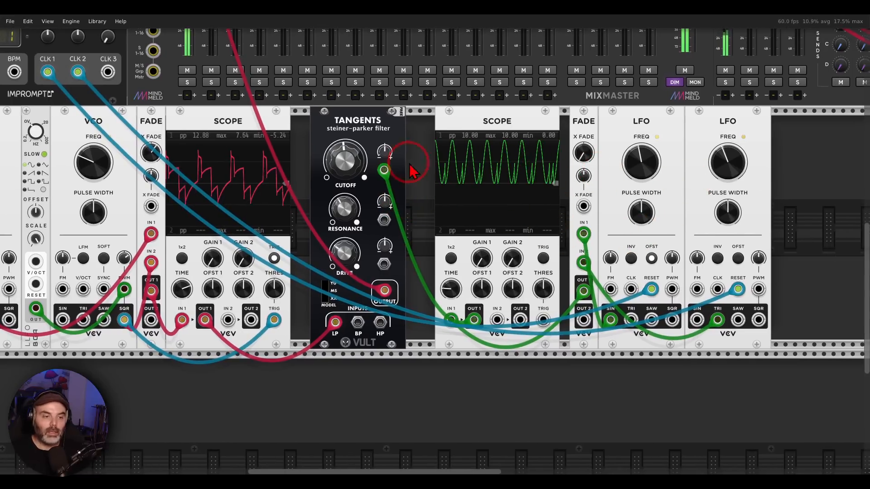
drag(385, 153, 386, 122)
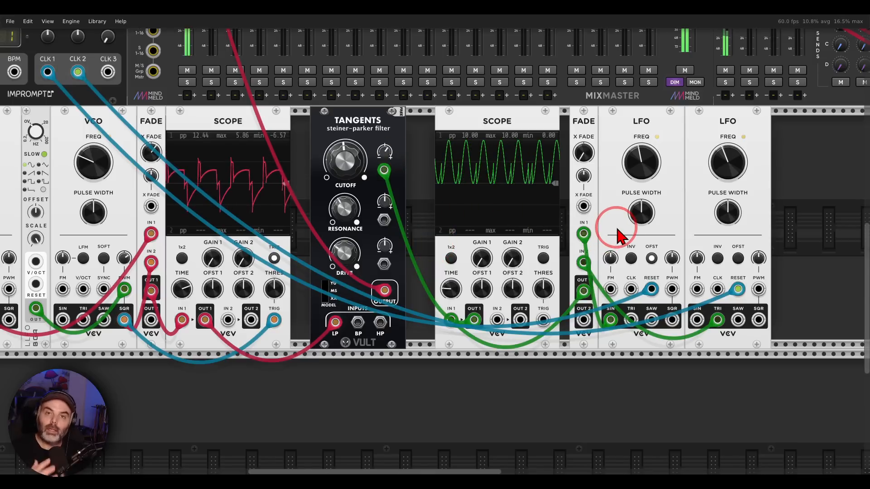
drag(583, 154, 434, 244)
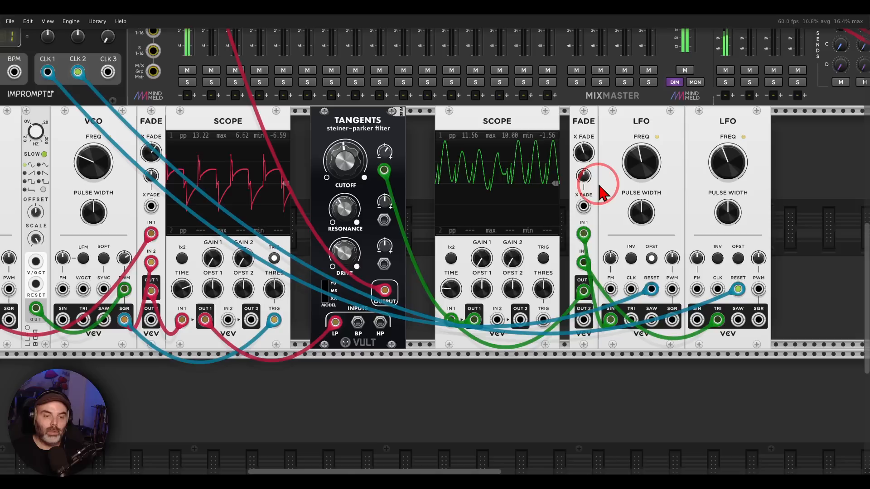
Step: Follow the VCO and VCF signal into FADE in the CHRONOBLOB patch and examine FADE's crossfade setting
scroll(339, 173, left, 1)
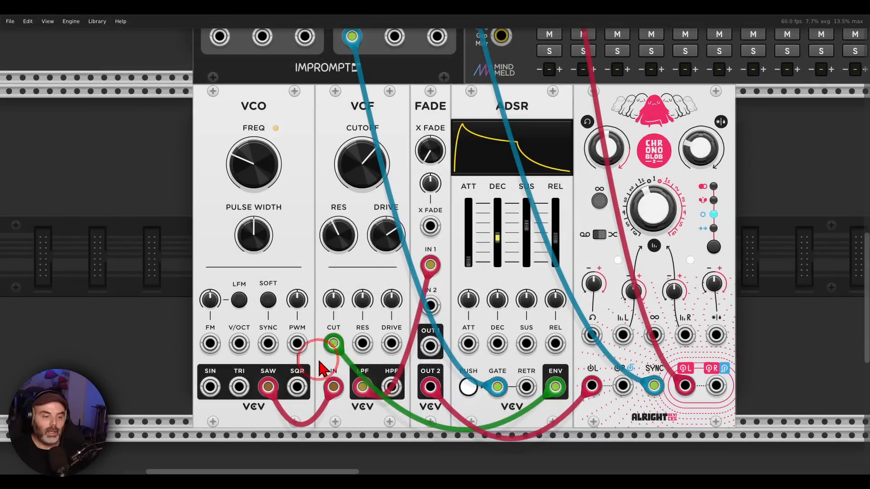
drag(297, 387, 268, 387)
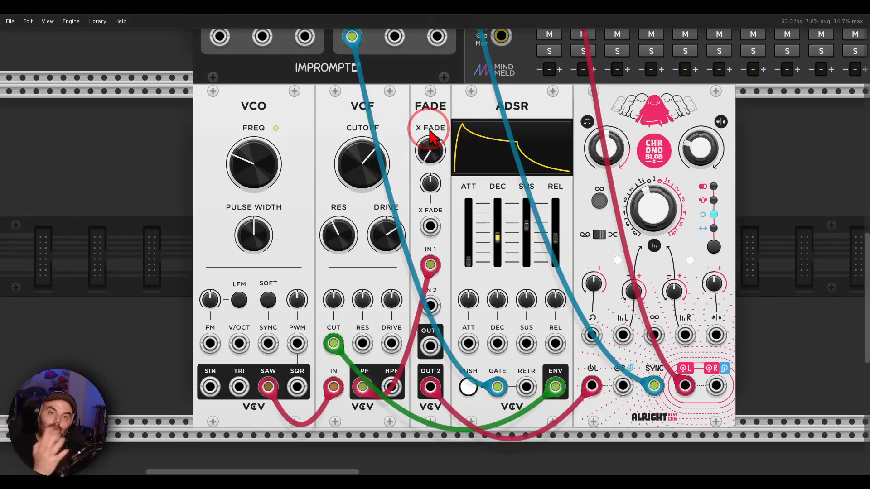
mouse_move(431, 138)
mouse_down()
mouse_move(431, 113)
mouse_move(431, 136)
mouse_up()
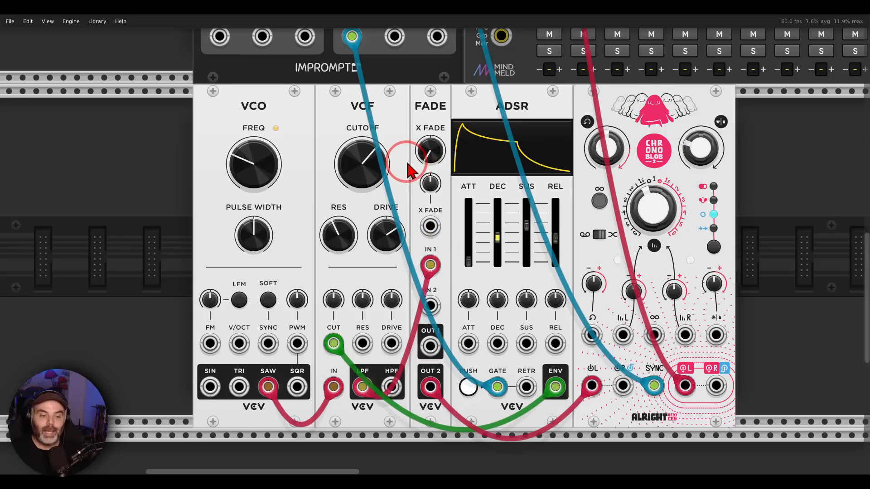
Step: Patch the ADSR's ENV output into FADE's X FADE CV input and adjust the crossfade CV amount
drag(426, 223, 556, 386)
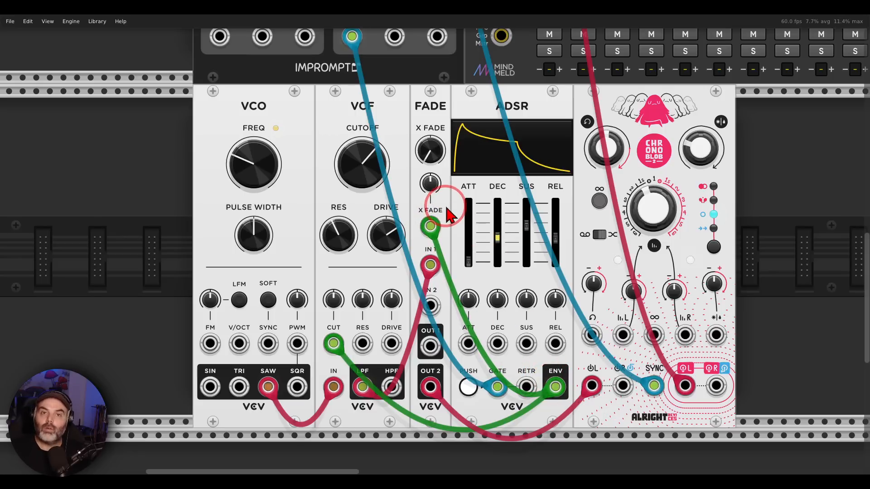
drag(430, 183, 433, 244)
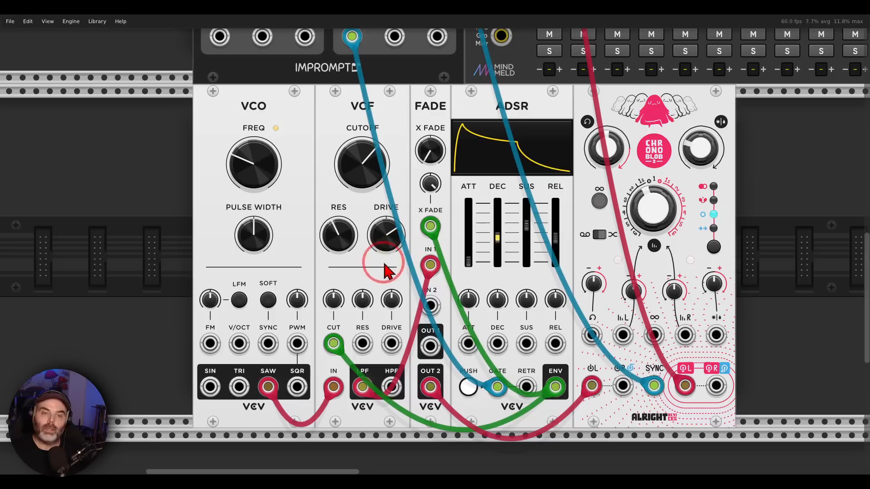
Step: Adjust the VCF's cutoff CV amount while the delay patch plays
mouse_move(332, 297)
mouse_down()
mouse_move(419, 240)
mouse_move(434, 244)
mouse_move(335, 301)
mouse_up()
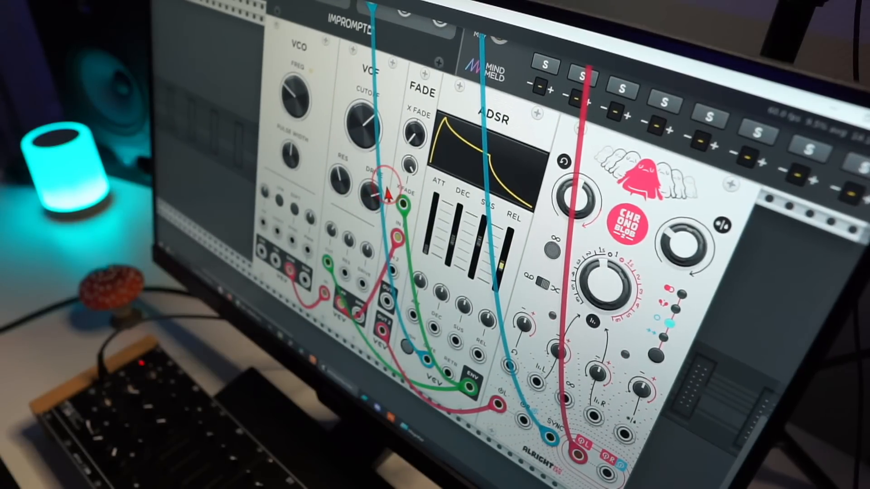
drag(331, 229, 361, 209)
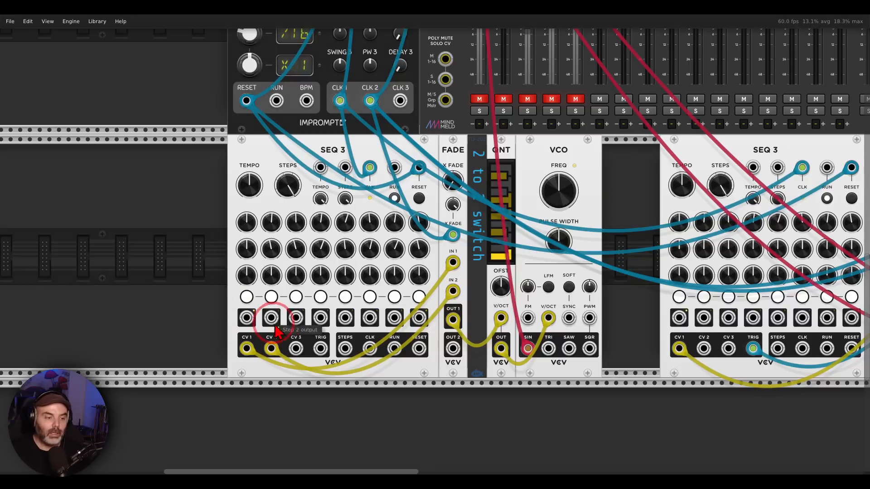
Step: Mark SEQ 3's CV 1 and CV 2 outputs running into FADE's inputs, clear the markings and unmute the first mixer channel
mouse_move(282, 327)
mouse_down()
mouse_move(213, 349)
mouse_move(302, 355)
mouse_move(448, 273)
mouse_move(439, 302)
mouse_up()
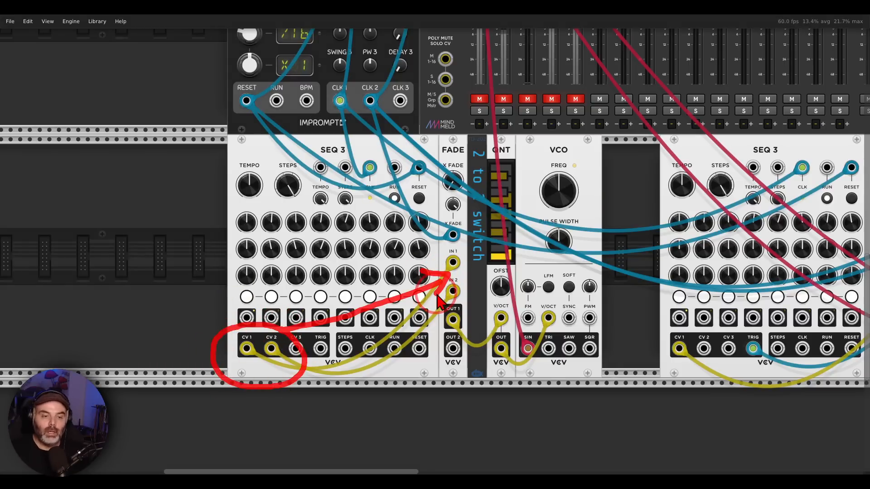
key(Escape)
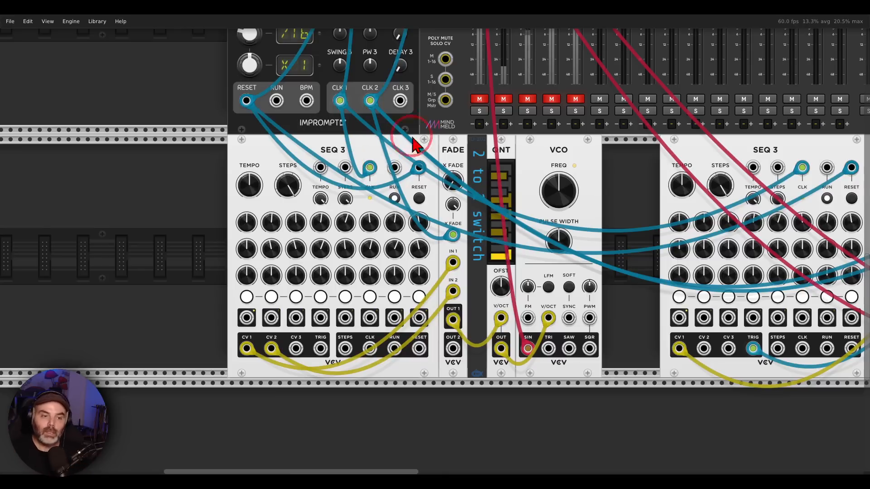
click(479, 99)
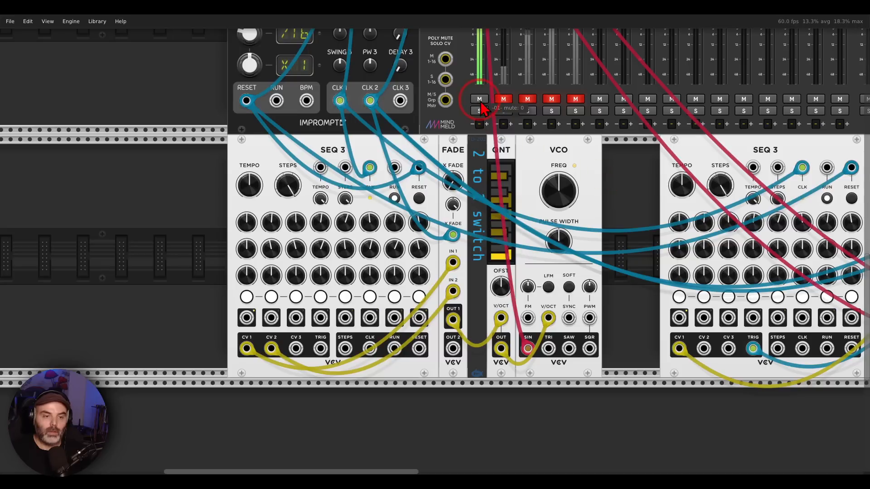
Step: Mark the two VCO, VCA and ADSR voices of the 1 to 2 switch patch, and clear the marking
drag(607, 212, 118, 181)
scroll(290, 158, right, 3)
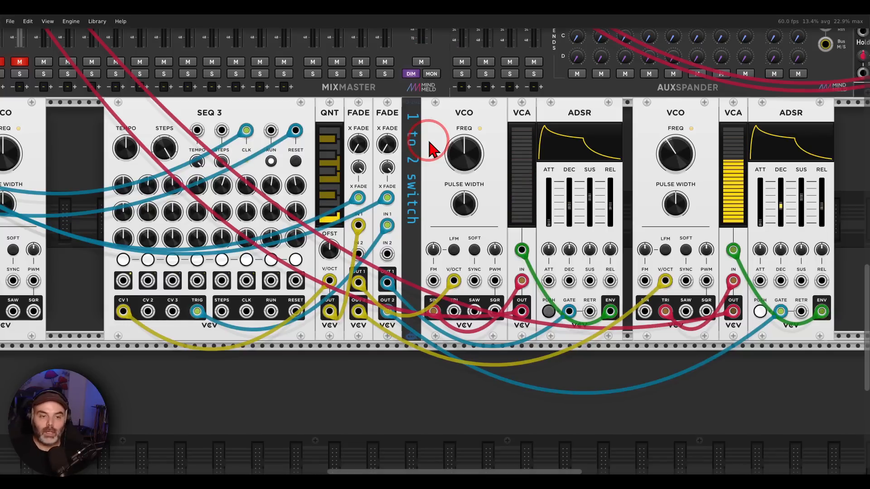
mouse_move(784, 105)
mouse_down()
mouse_move(586, 219)
mouse_move(755, 108)
mouse_up()
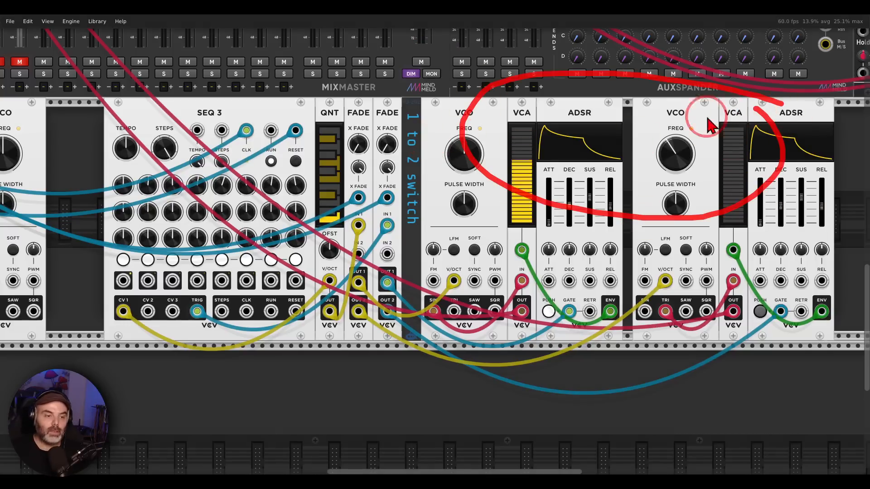
key(Escape)
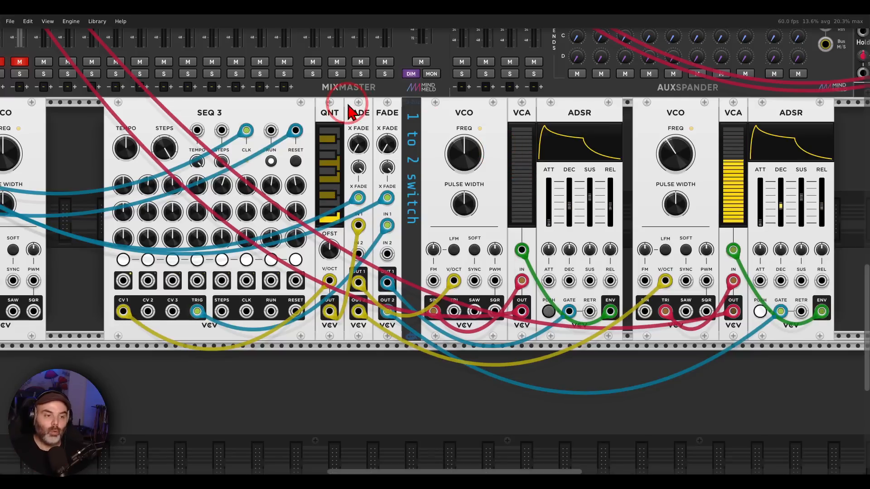
Step: Mark the two FADE modules of the 1 to 2 switch, clear the marking and unmute the second and third mixer channels
mouse_move(379, 97)
mouse_down()
mouse_move(335, 113)
mouse_move(353, 141)
mouse_move(393, 97)
mouse_move(415, 129)
mouse_move(403, 100)
mouse_up()
key(Escape)
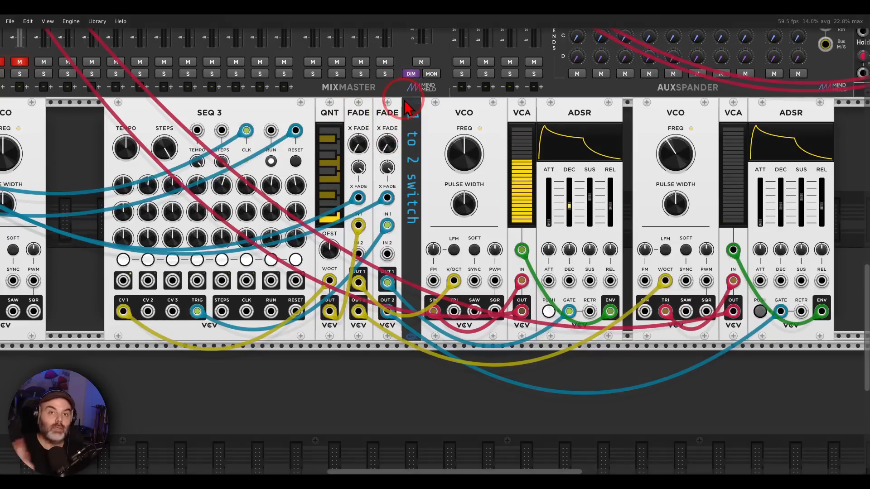
scroll(235, 152, left, 4)
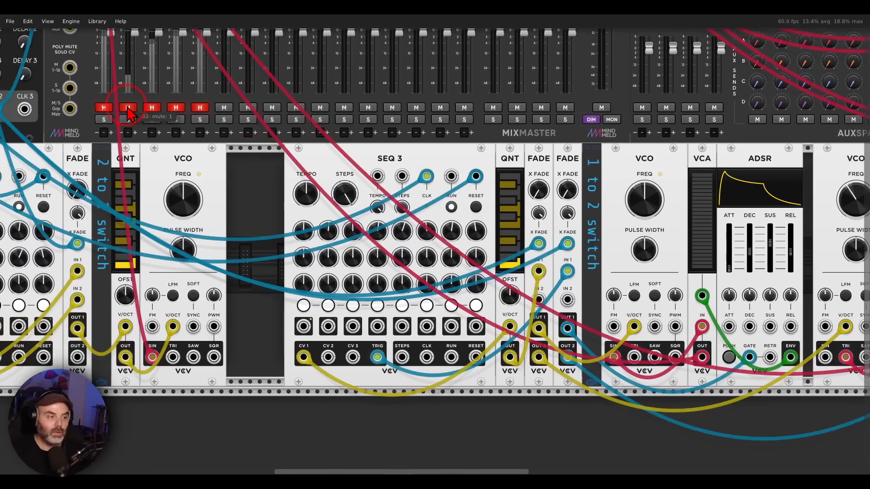
click(127, 108)
click(149, 108)
drag(597, 196, 394, 164)
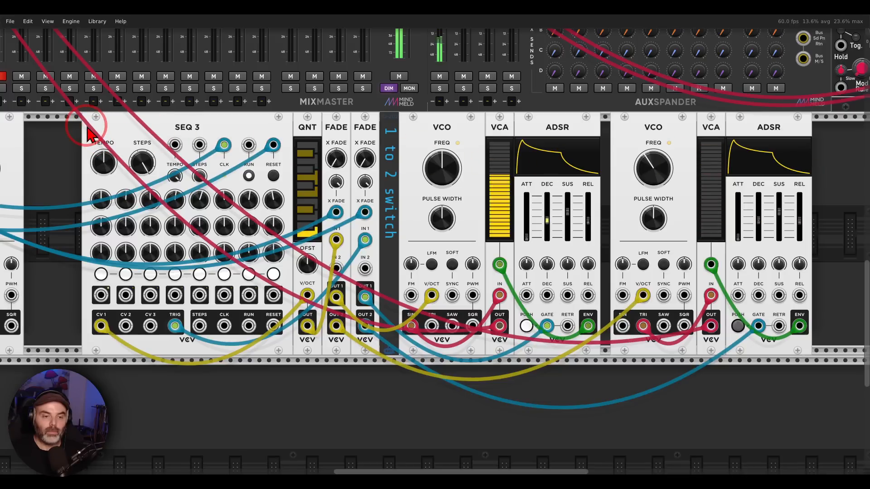
Step: Mute the second and third mixer channels again to silence the 1 to 2 switch patch
drag(89, 130, 523, 295)
click(373, 251)
click(396, 251)
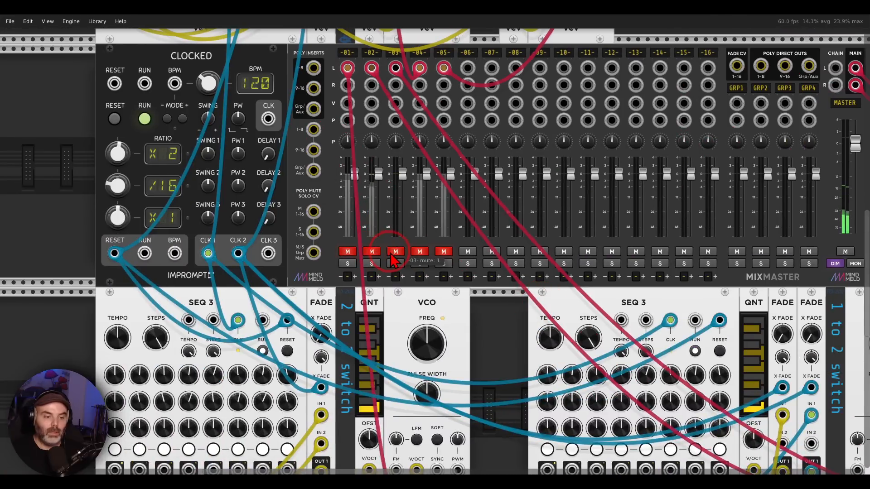
Step: Mark SEQ 3's CV outputs and the QNT and VCO voices of the 2 to 2 switch patch, and clear the marking
scroll(393, 250, up, 7)
scroll(373, 242, up, 5)
scroll(455, 215, left, 4)
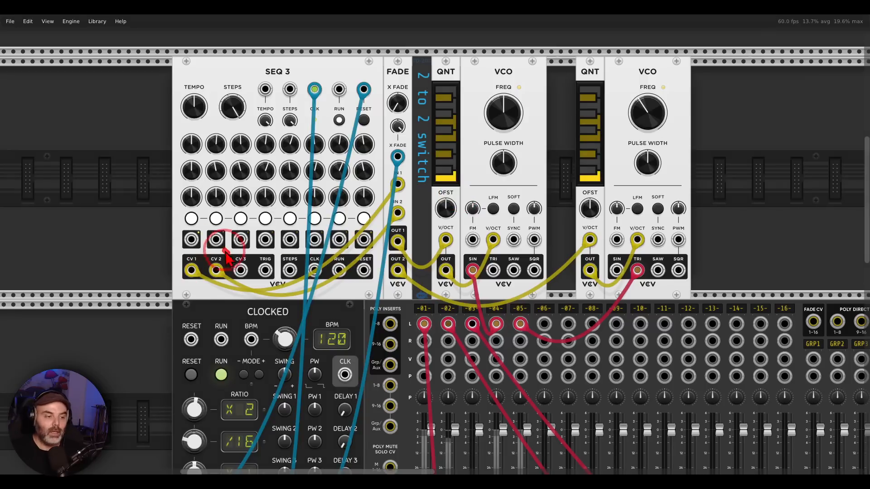
drag(229, 250, 240, 301)
mouse_move(679, 64)
mouse_down()
mouse_move(618, 164)
mouse_move(657, 88)
mouse_up()
key(Escape)
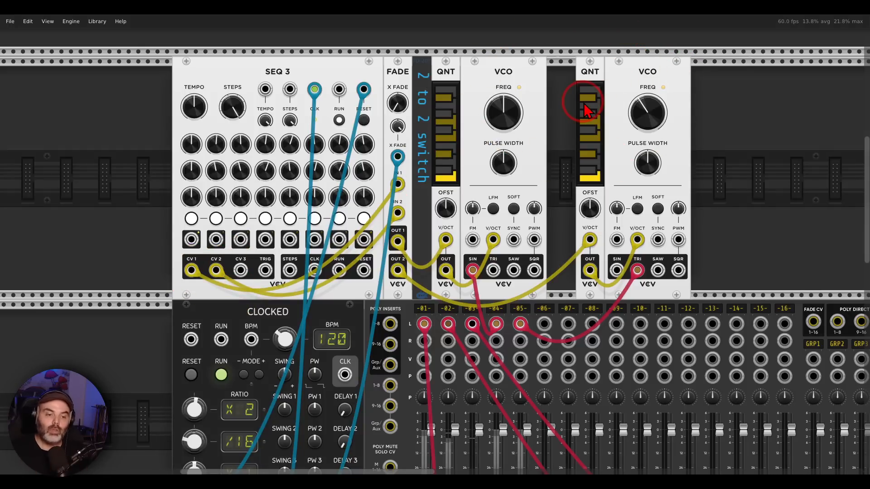
Step: Unmute the fourth and fifth mixer channels to play the two voices of the 2 to 2 switch patch
scroll(539, 322, down, 4)
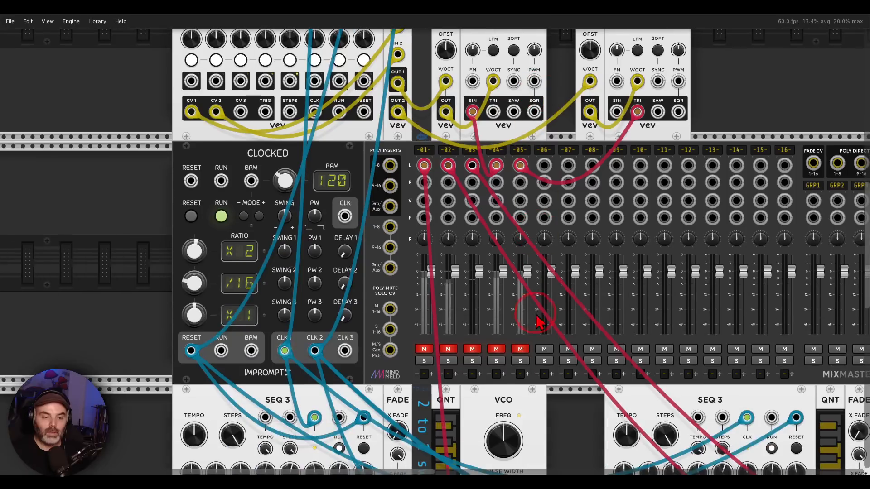
click(499, 350)
click(520, 349)
scroll(503, 308, up, 5)
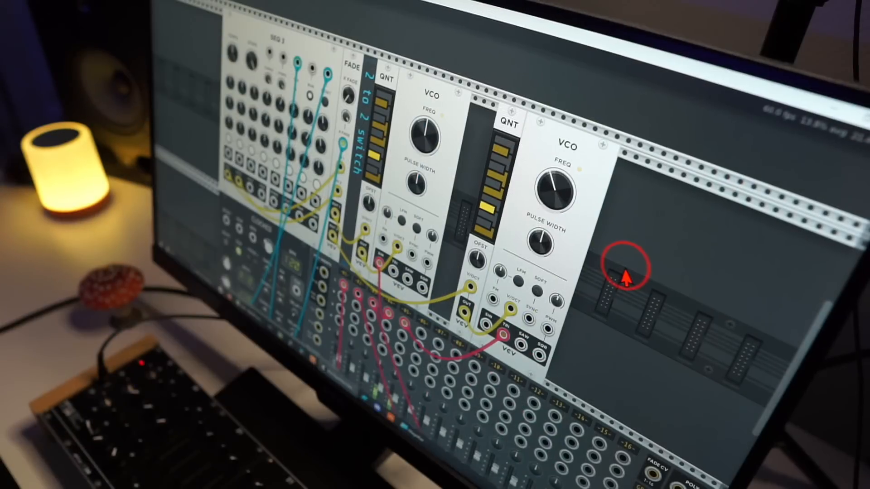
drag(320, 189, 394, 225)
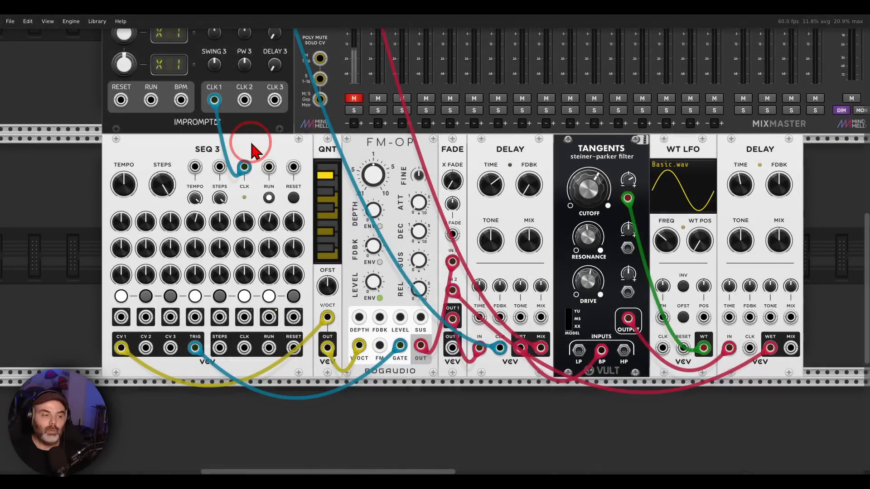
Step: Mark SEQ 3 feeding FM-OP and FADE's jacks, clear the marking and unmute the first mixer channel
mouse_move(246, 141)
mouse_down()
mouse_move(218, 124)
mouse_move(364, 141)
mouse_up()
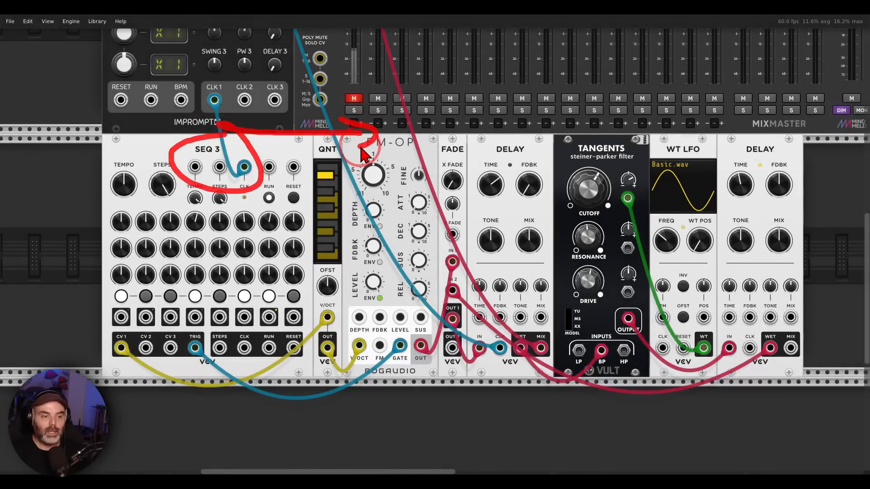
mouse_move(461, 239)
mouse_down()
mouse_move(436, 263)
mouse_move(446, 283)
mouse_move(461, 242)
mouse_up()
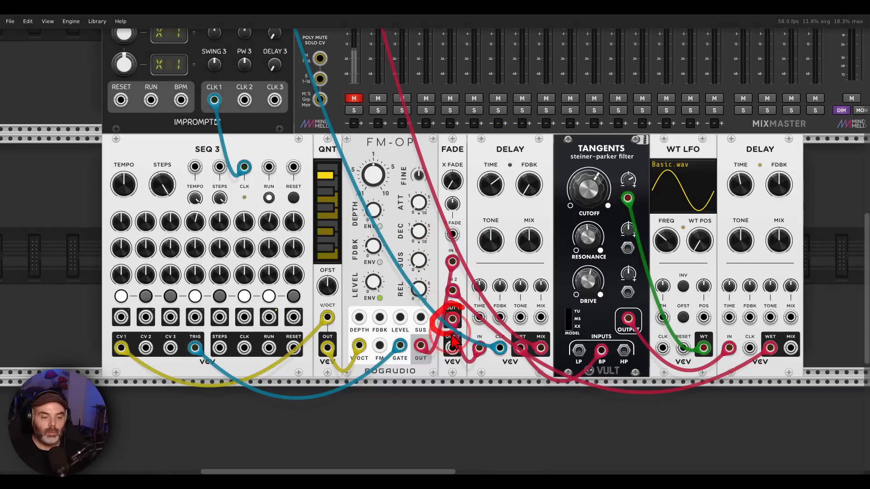
click(353, 98)
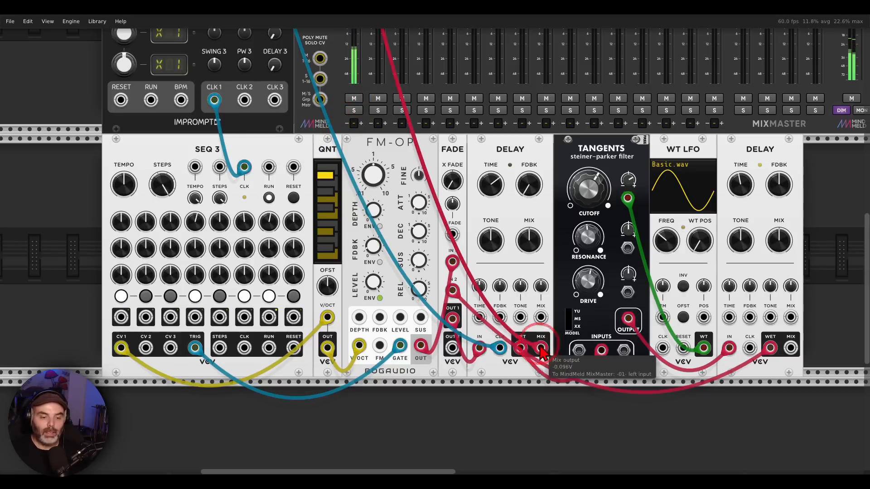
Step: Mark the first DELAY's WET output running into the TANGENTS filter and the second DELAY, clearing the markings
mouse_move(512, 336)
mouse_down()
mouse_move(510, 357)
mouse_move(530, 353)
mouse_move(527, 334)
mouse_up()
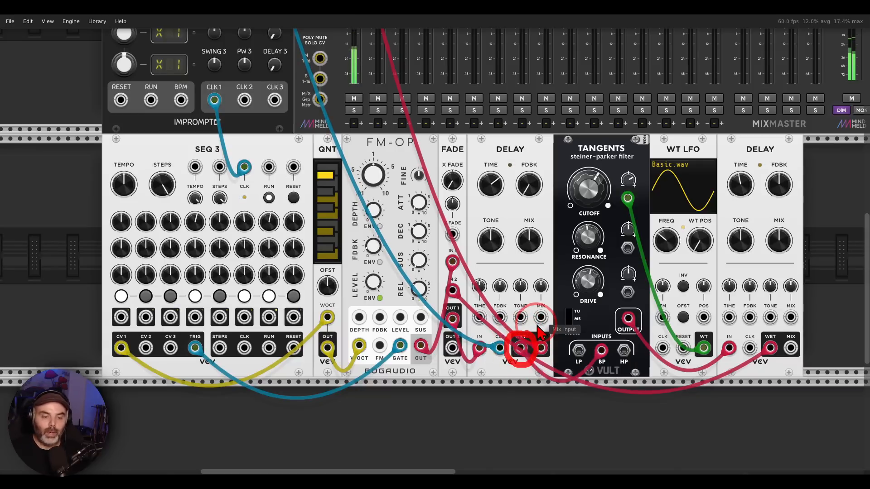
mouse_move(529, 335)
mouse_down()
mouse_move(582, 295)
mouse_move(587, 313)
mouse_up()
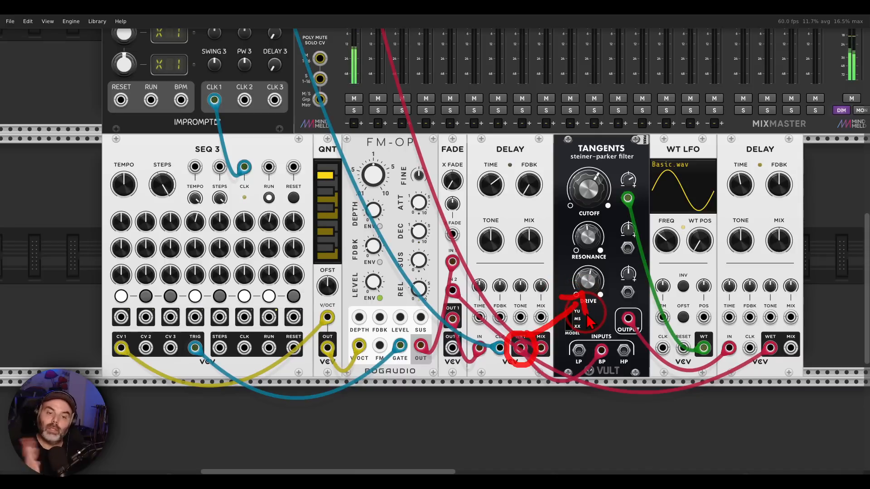
key(shift+super+F11)
mouse_move(765, 132)
mouse_down()
mouse_move(780, 183)
mouse_move(775, 134)
mouse_up()
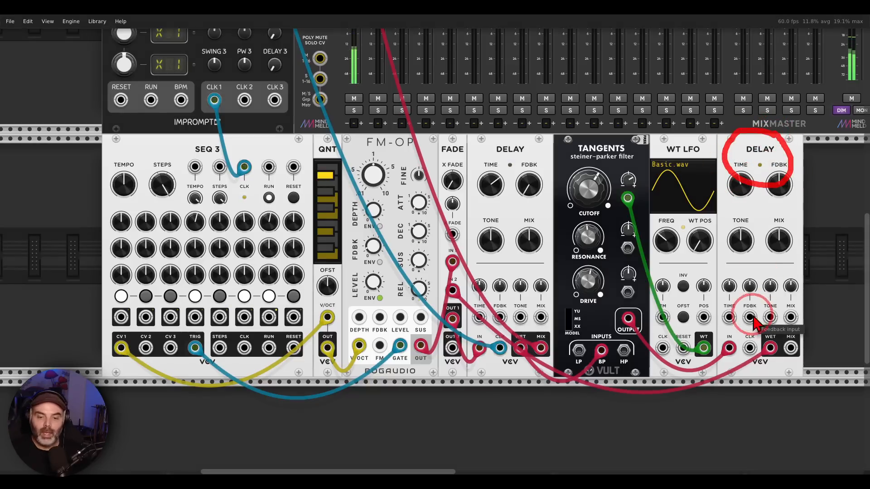
key(shift+super+F11)
Step: Trace the second DELAY's WET output back to FADE's inputs, and clear the marking
mouse_move(779, 329)
mouse_down()
mouse_move(748, 353)
mouse_move(768, 360)
mouse_move(715, 405)
mouse_move(441, 381)
mouse_up()
drag(420, 285, 435, 309)
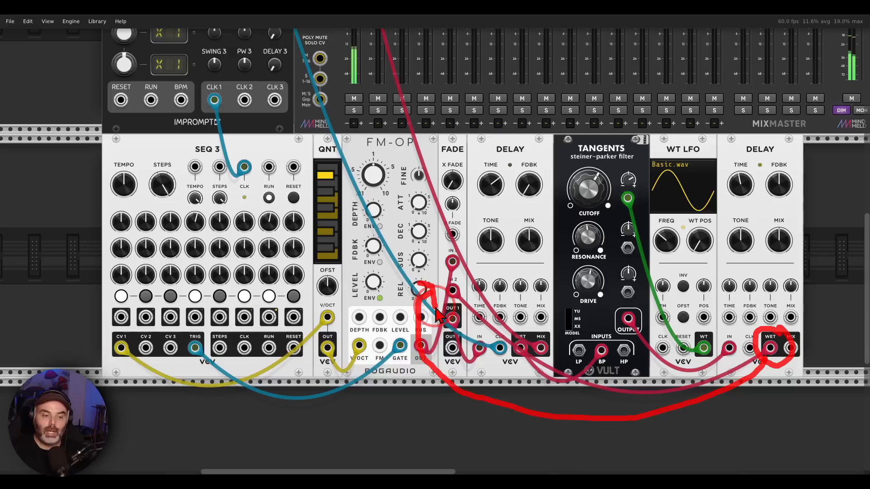
key(shift+super+F11)
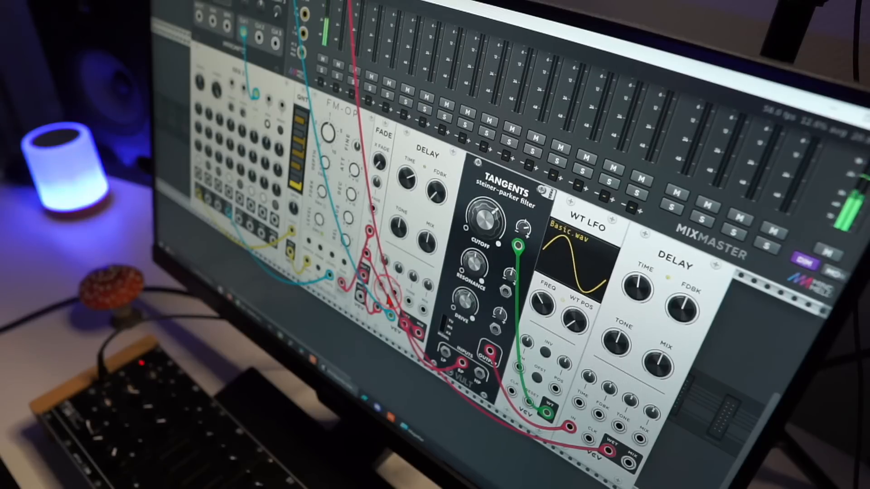
Step: Sweep FADE's crossfade between the two delay paths and adjust the second DELAY's time while the patch plays
drag(382, 166, 406, 176)
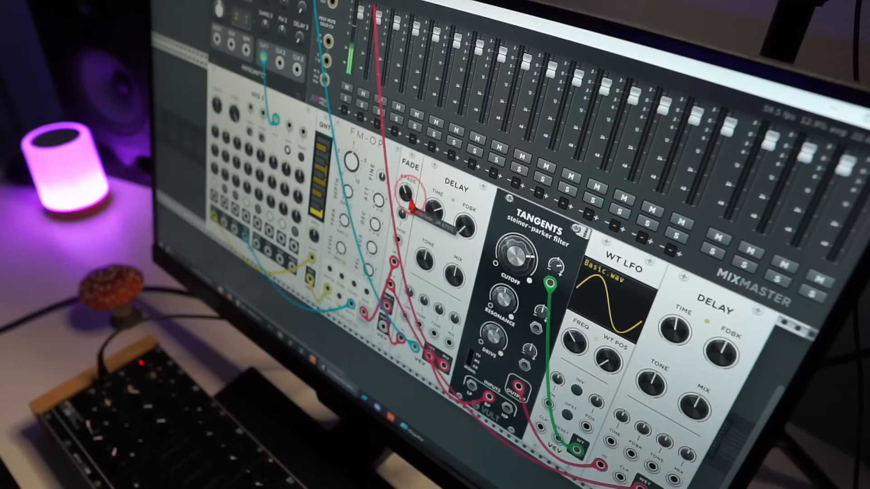
drag(409, 199, 409, 172)
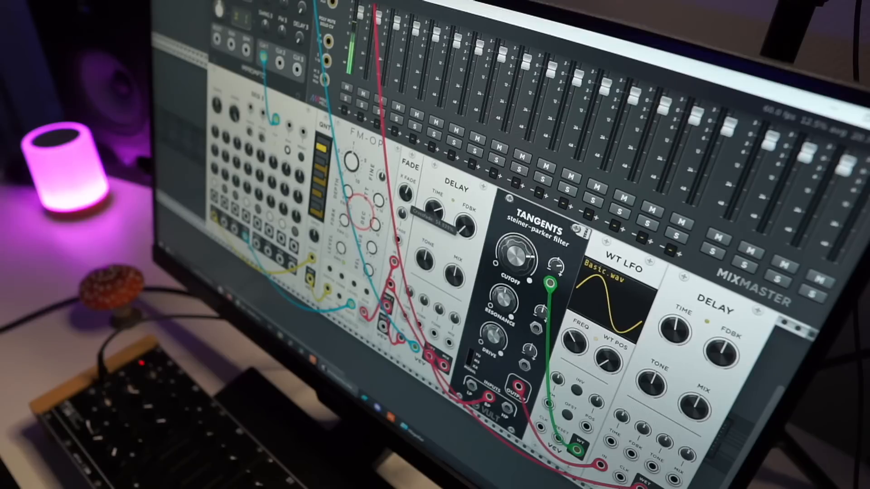
drag(410, 168, 410, 196)
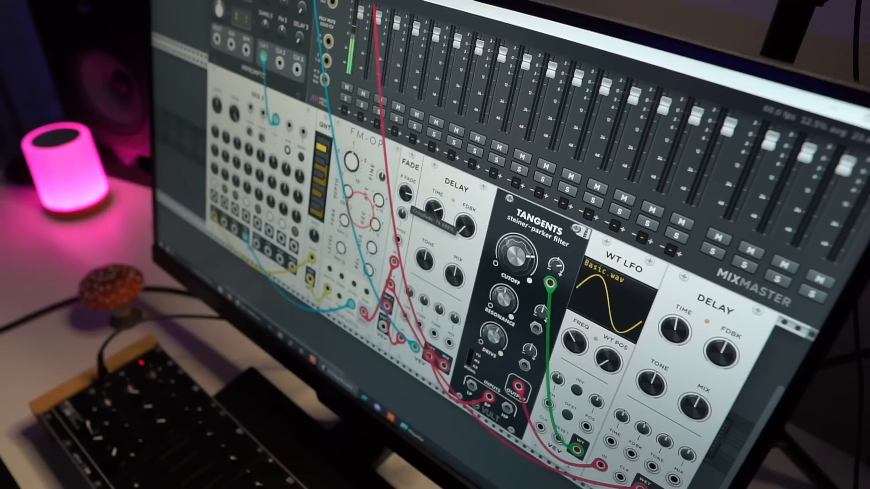
click(659, 325)
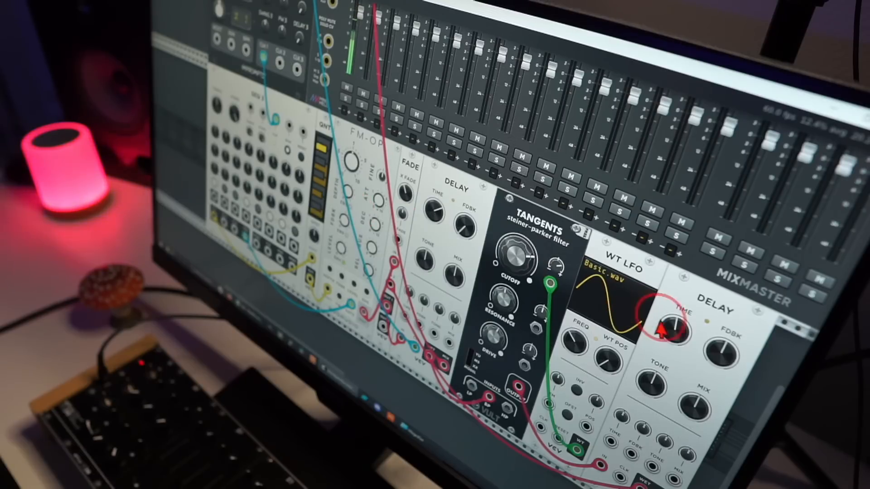
click(408, 197)
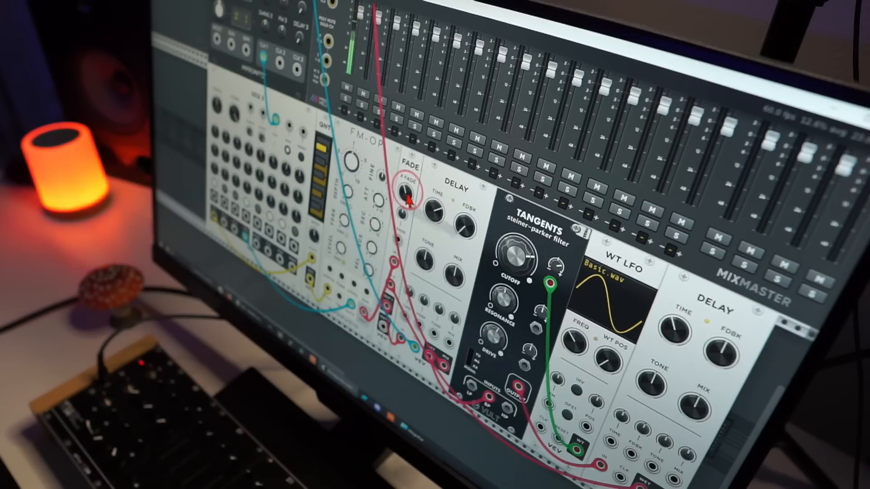
drag(408, 196, 408, 201)
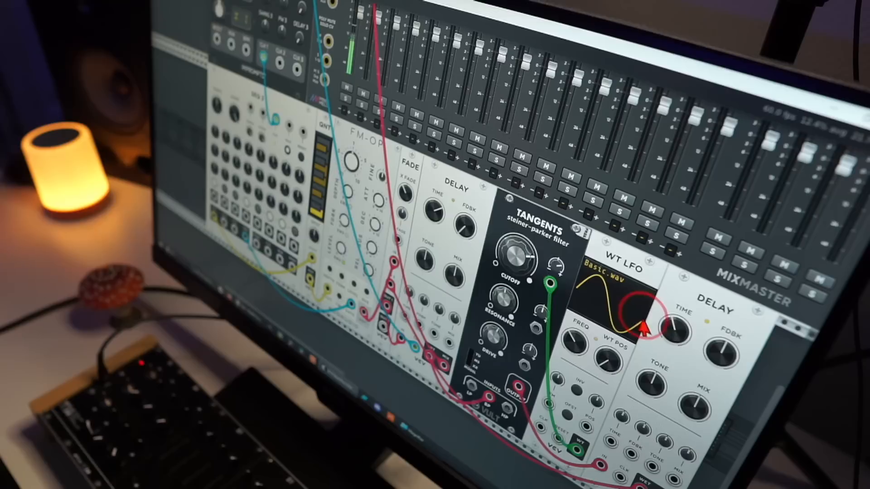
mouse_move(667, 327)
mouse_down()
mouse_move(666, 307)
mouse_move(667, 321)
mouse_up()
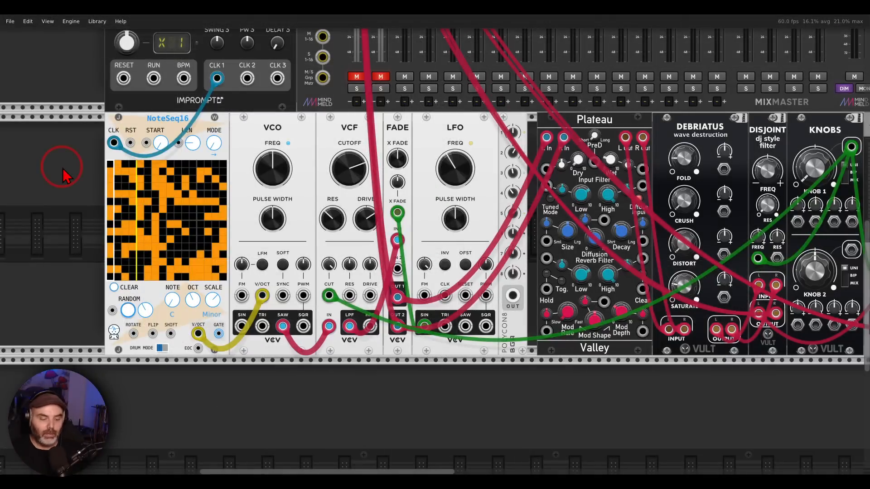
Step: Mark NoteSeq16, the VCO and FADE's inputs, clear the markings and unmute the first mixer channel
mouse_move(198, 110)
mouse_down()
mouse_move(131, 139)
mouse_move(198, 122)
mouse_move(194, 112)
mouse_up()
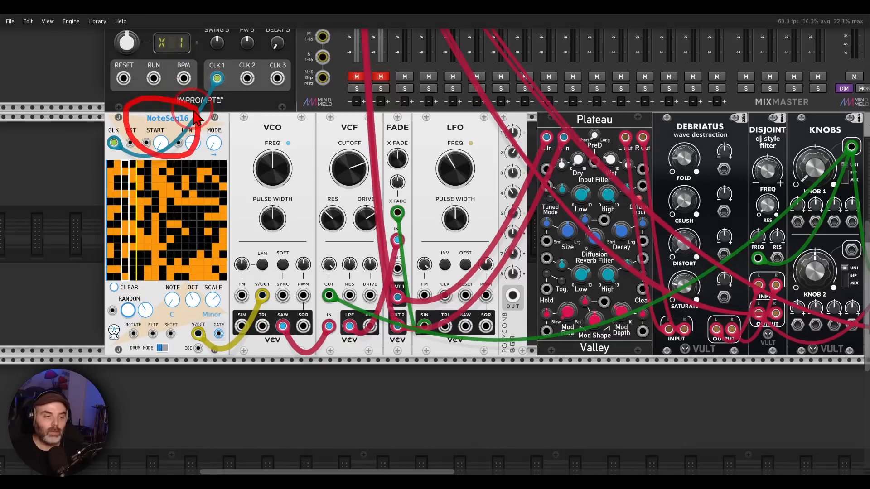
mouse_move(290, 119)
mouse_down()
mouse_move(254, 150)
mouse_move(300, 132)
mouse_up()
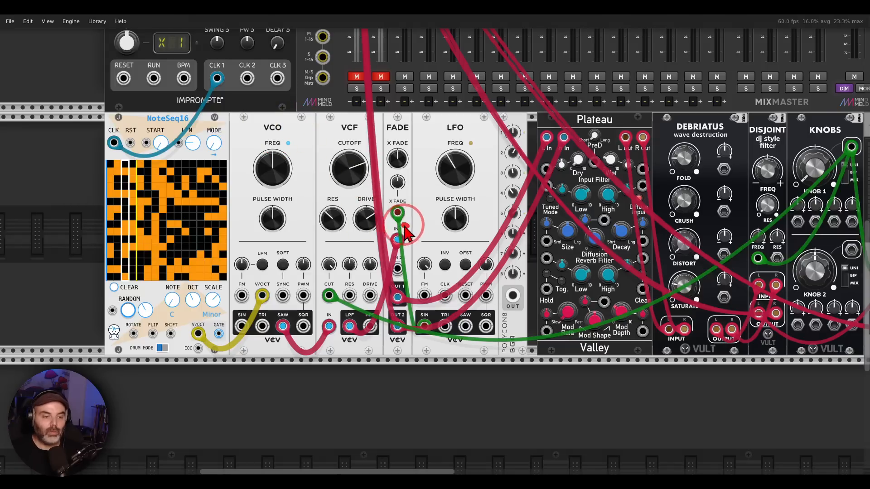
mouse_move(409, 225)
mouse_down()
mouse_move(391, 261)
mouse_move(413, 247)
mouse_move(408, 225)
mouse_up()
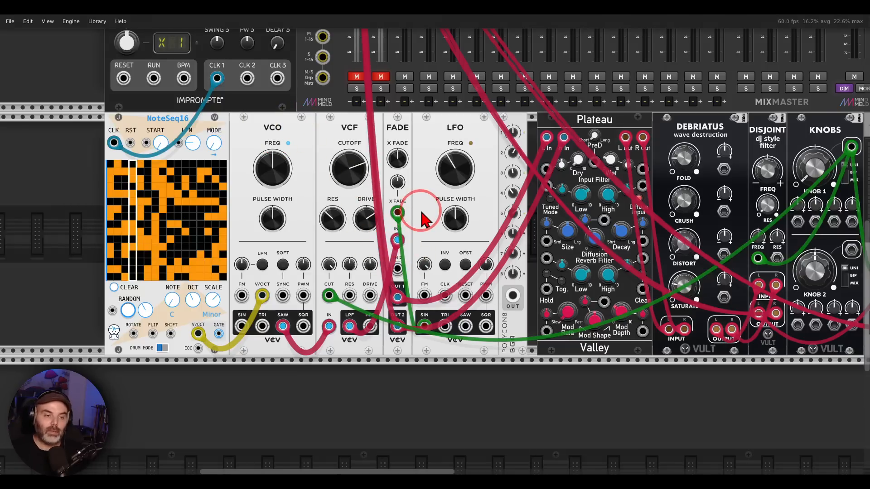
click(356, 77)
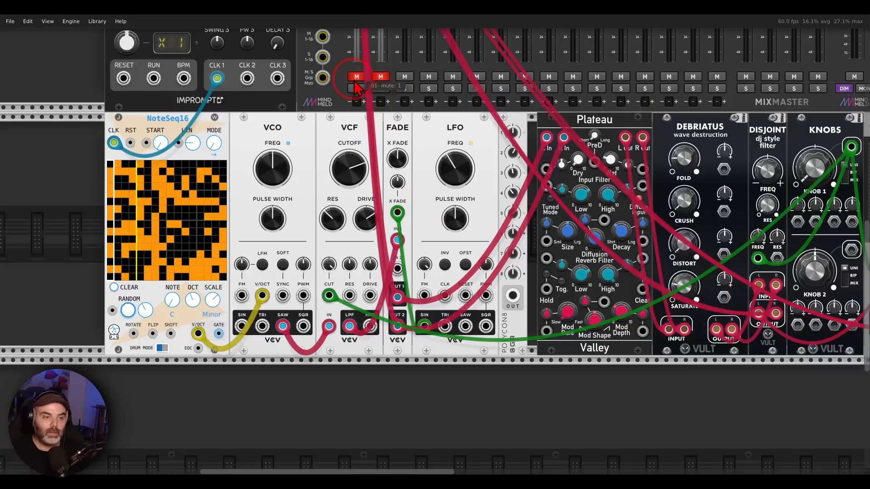
Step: Adjust the VCF's cutoff frequency and FADE's crossfade and crossfade CV amount
drag(348, 167, 436, 248)
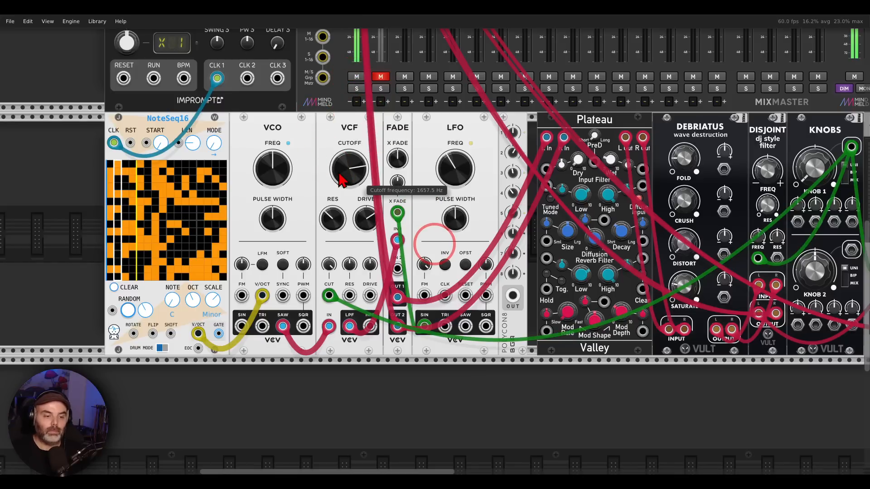
click(397, 158)
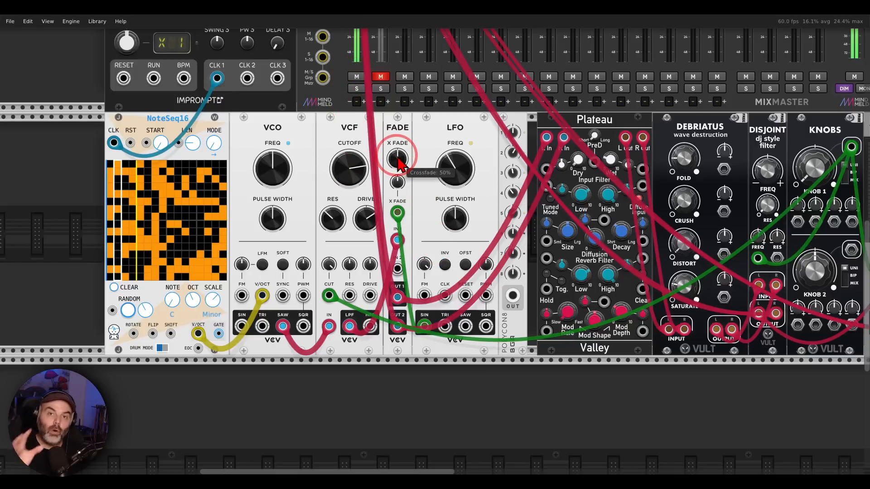
drag(398, 163, 434, 244)
drag(397, 182, 434, 243)
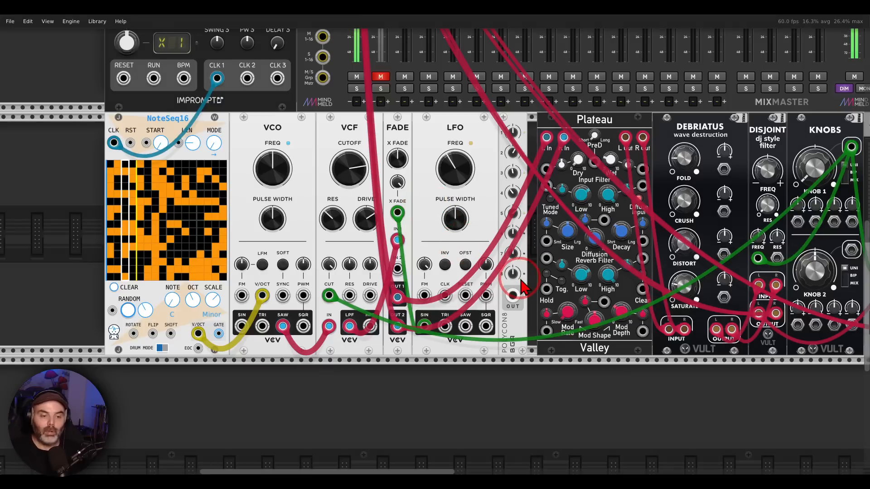
Step: Mark POLYCON8's OUT jack and patch it into the LFO's FM input
mouse_move(518, 279)
mouse_down()
mouse_move(506, 325)
mouse_move(524, 282)
mouse_up()
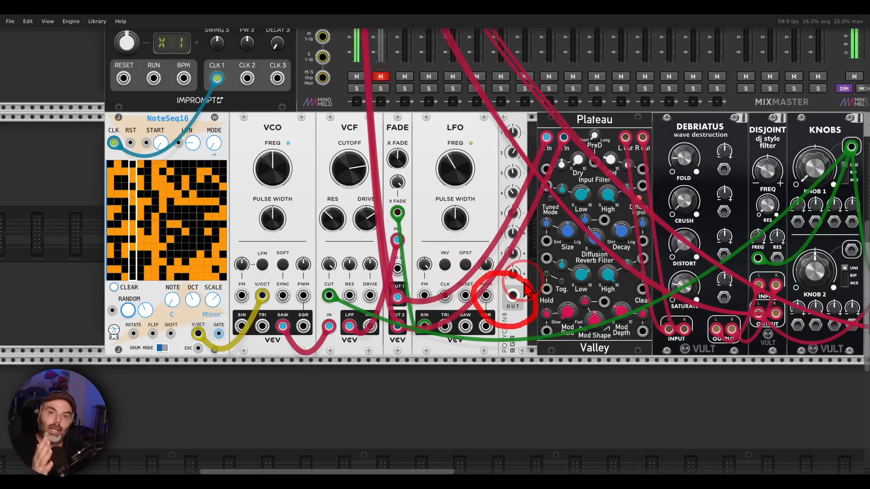
drag(513, 296, 424, 296)
click(434, 200)
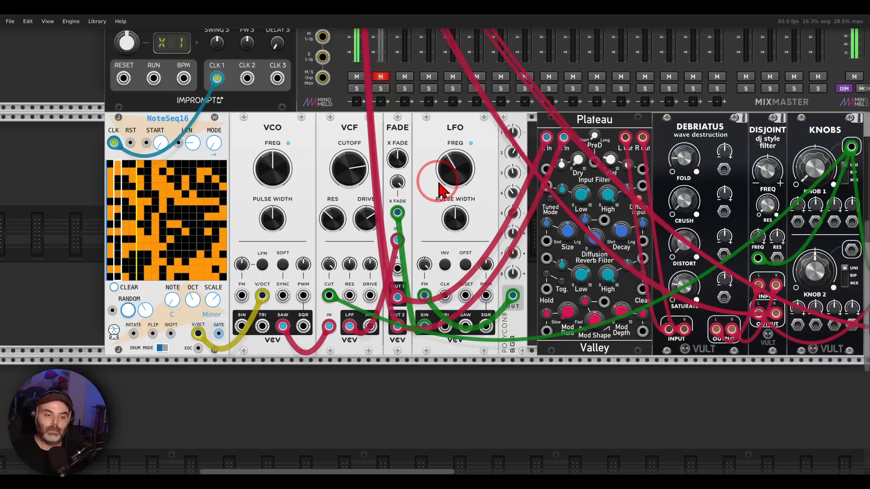
Step: Adjust the voltages of POLYCON8's first three channels to vary the polyphonic LFO rates
drag(513, 153, 513, 155)
drag(511, 172, 511, 182)
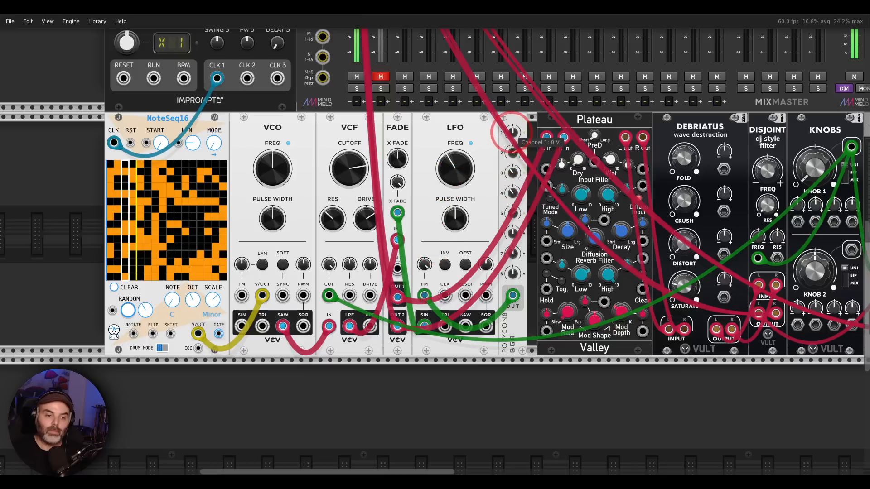
mouse_move(511, 136)
mouse_down()
mouse_move(511, 116)
mouse_move(510, 142)
mouse_up()
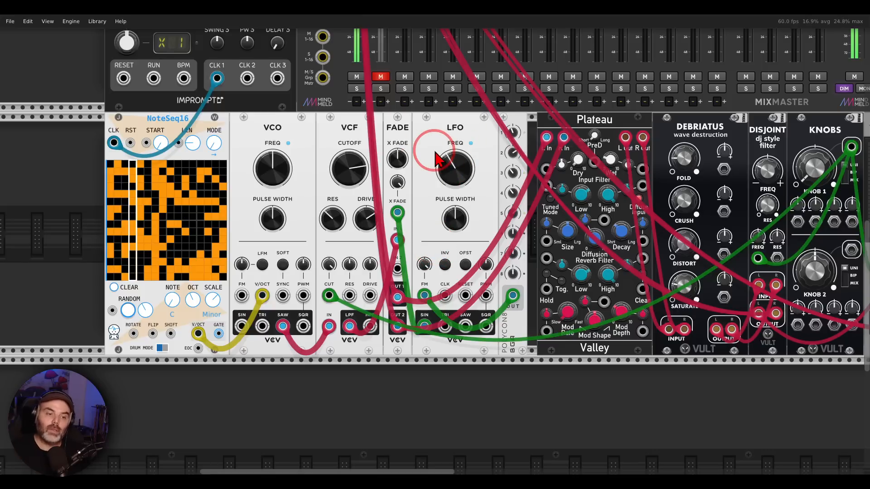
Step: Unmute the second mixer channel to add the second effects chain of the Plateau patch
drag(461, 138, 414, 133)
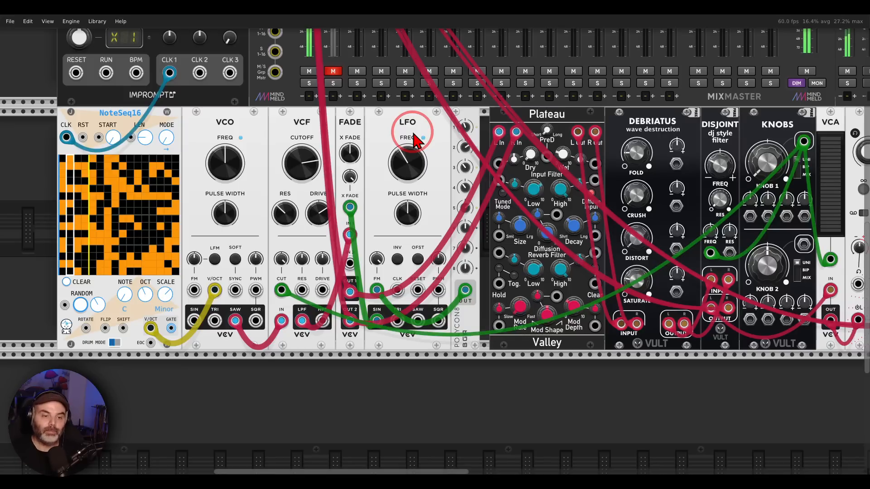
drag(450, 138, 302, 132)
mouse_move(754, 88)
mouse_down()
mouse_move(411, 243)
mouse_move(731, 54)
mouse_up()
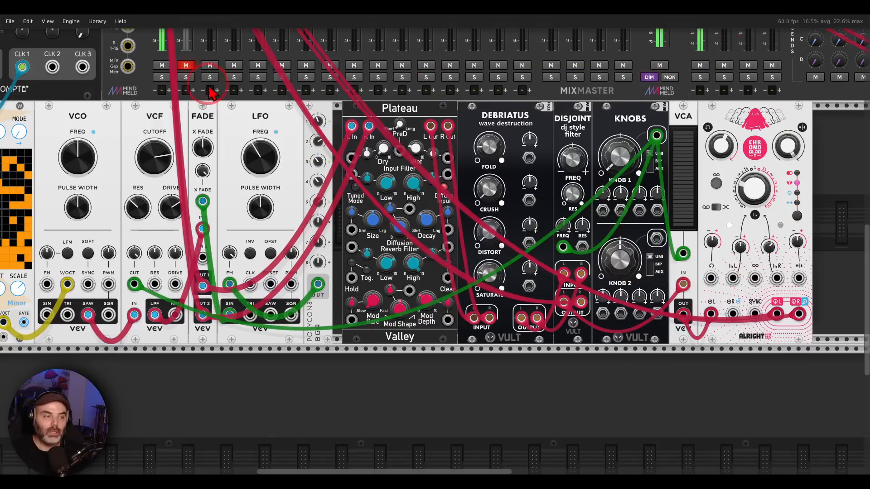
click(185, 65)
Step: Adjust KNOB 1 on the KNOBS module, which feeds the VCF cutoff, DISJOINT frequency and VCA
drag(219, 156, 274, 146)
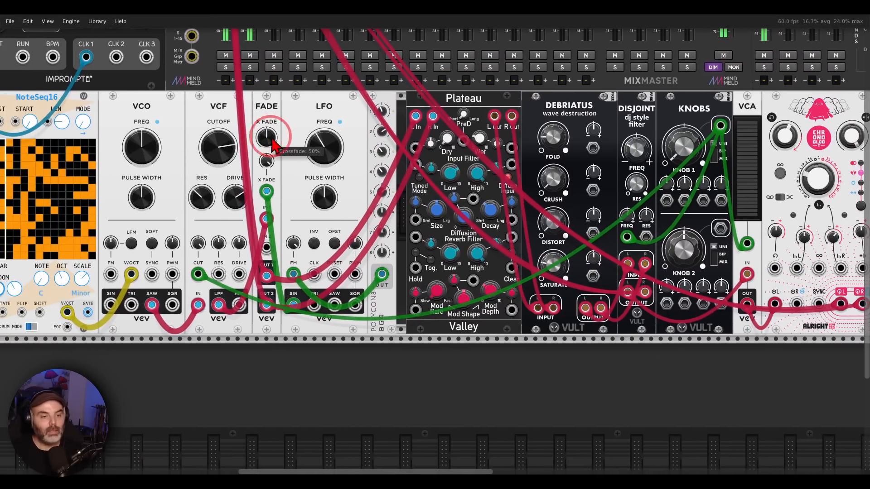
scroll(274, 145, down, 3)
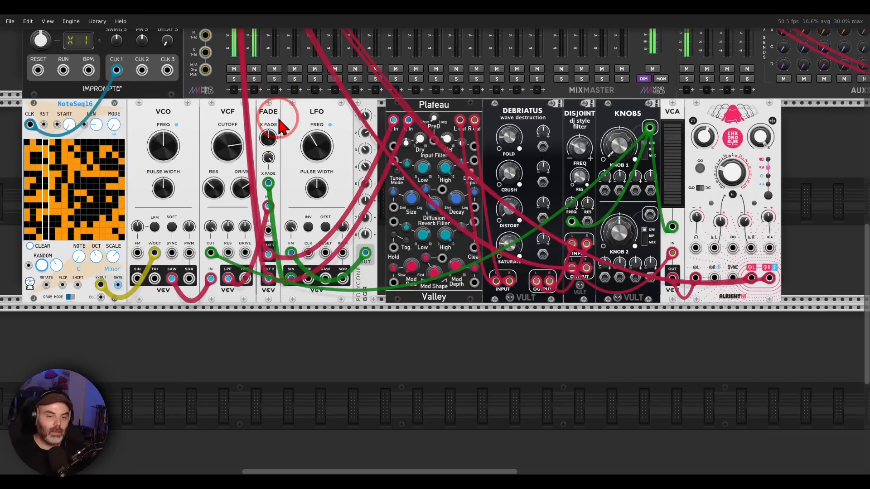
scroll(327, 141, up, 2)
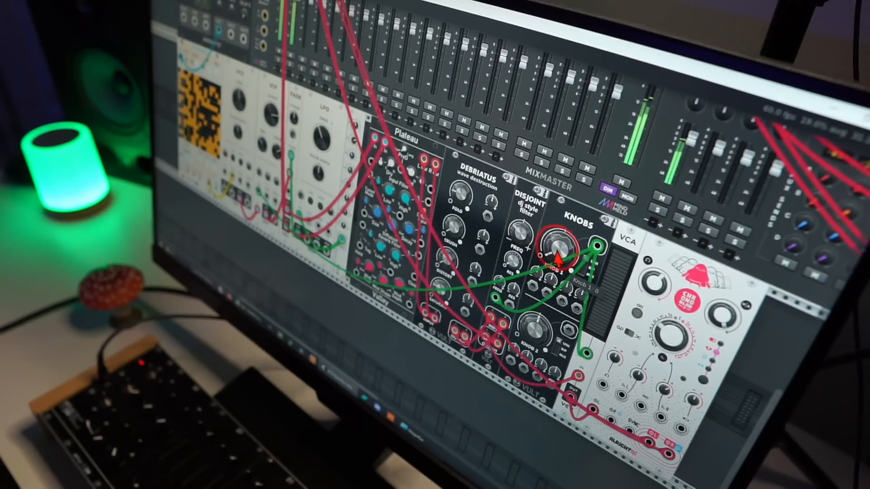
mouse_move(560, 257)
mouse_down()
mouse_move(562, 240)
mouse_move(560, 258)
mouse_up()
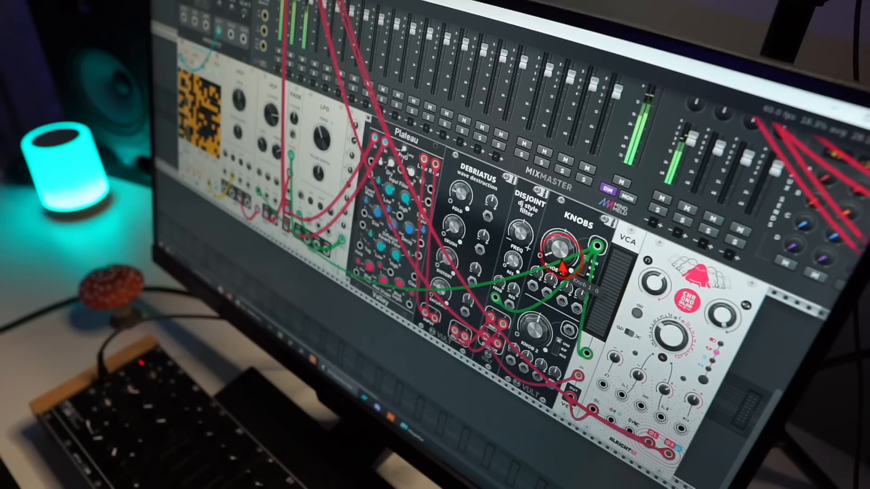